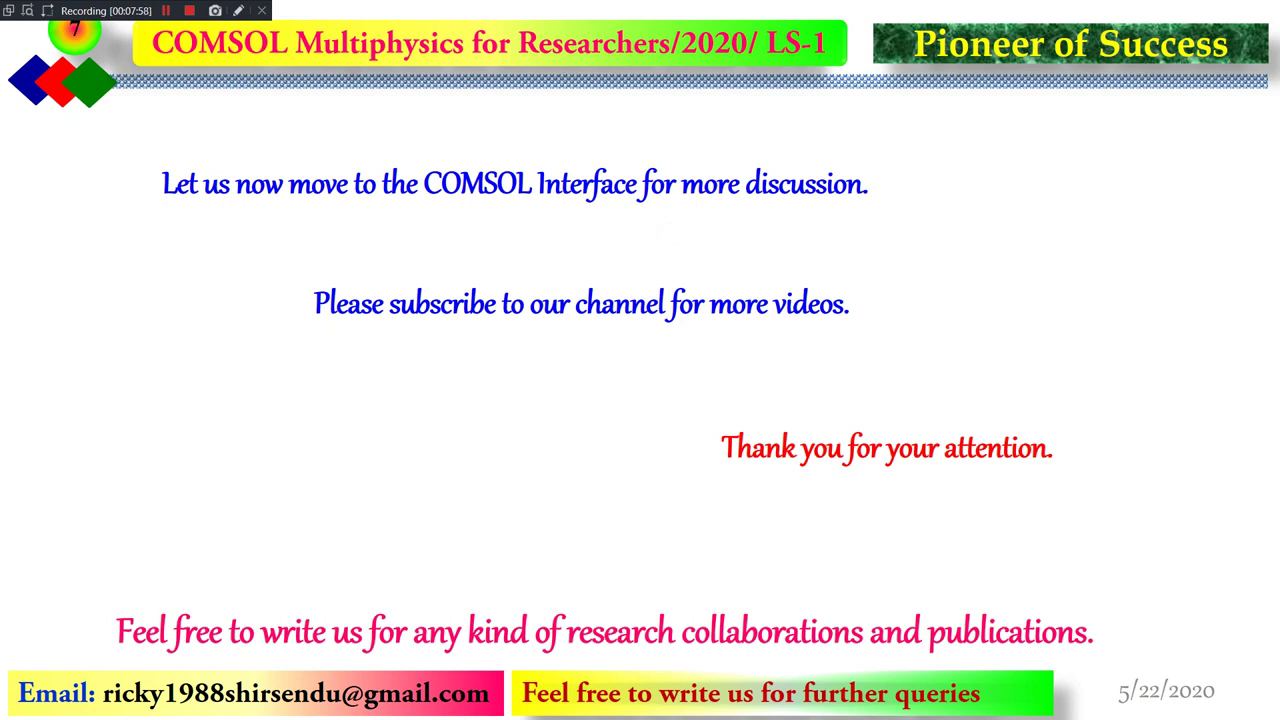
- Leave the slide show, switch to COMSOL Multiphysics and start a 2D model with the Model Wizard
key("Escape")
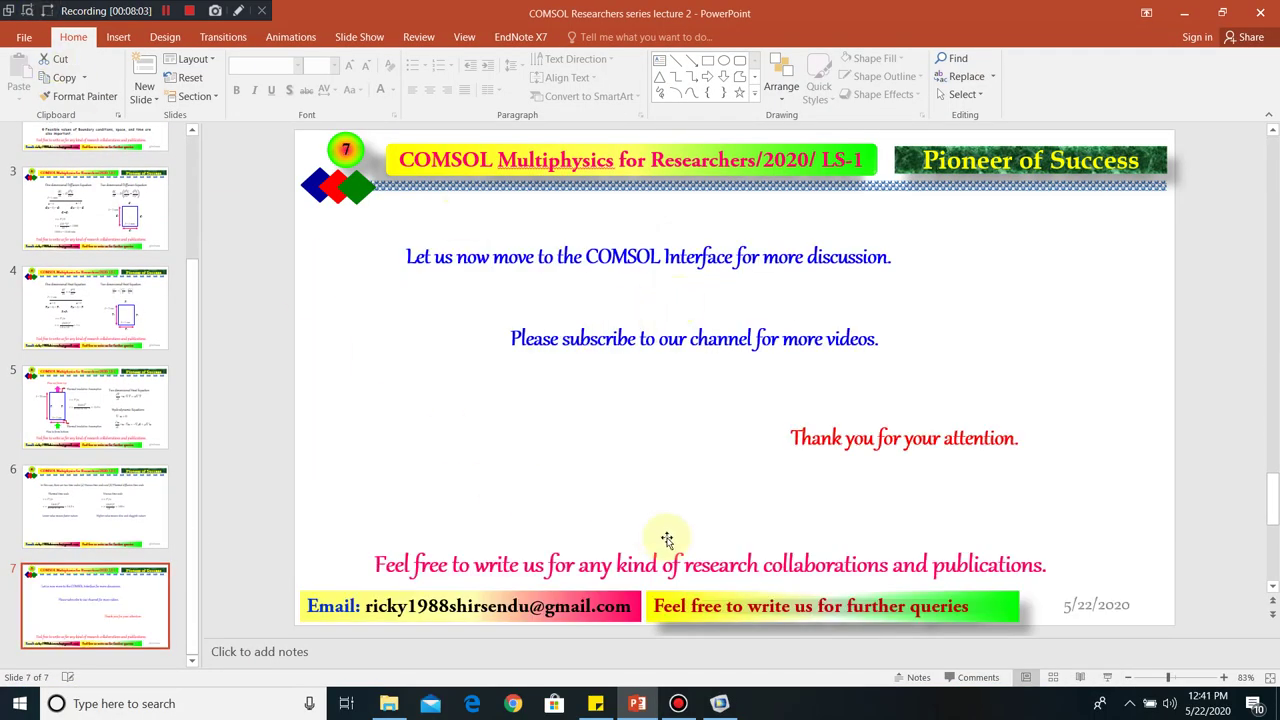
left_click(722, 705)
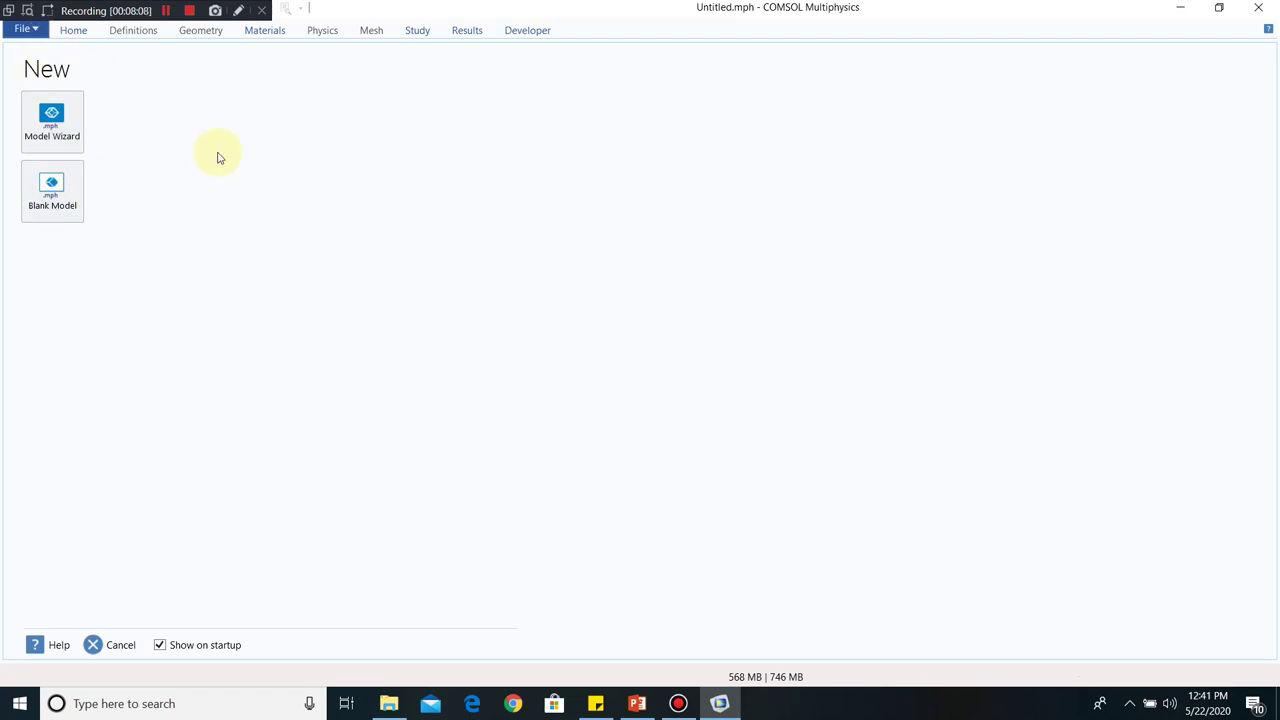
left_click(67, 124)
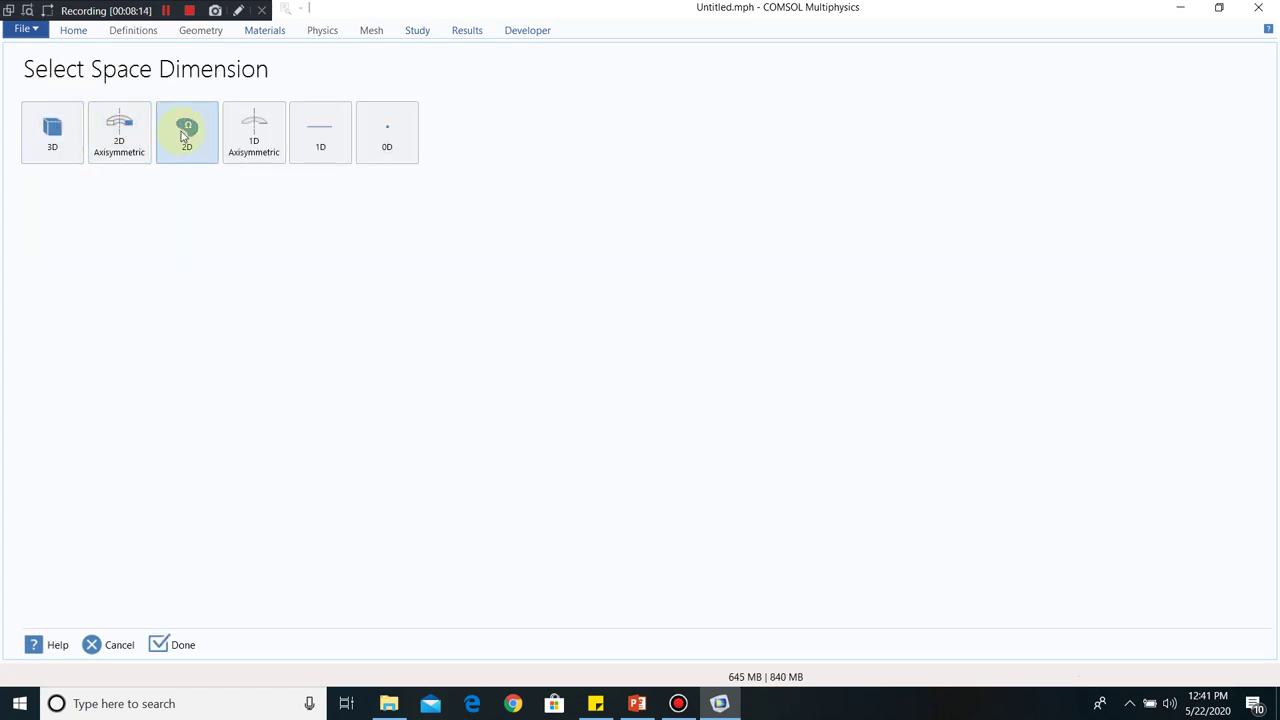
left_click(183, 136)
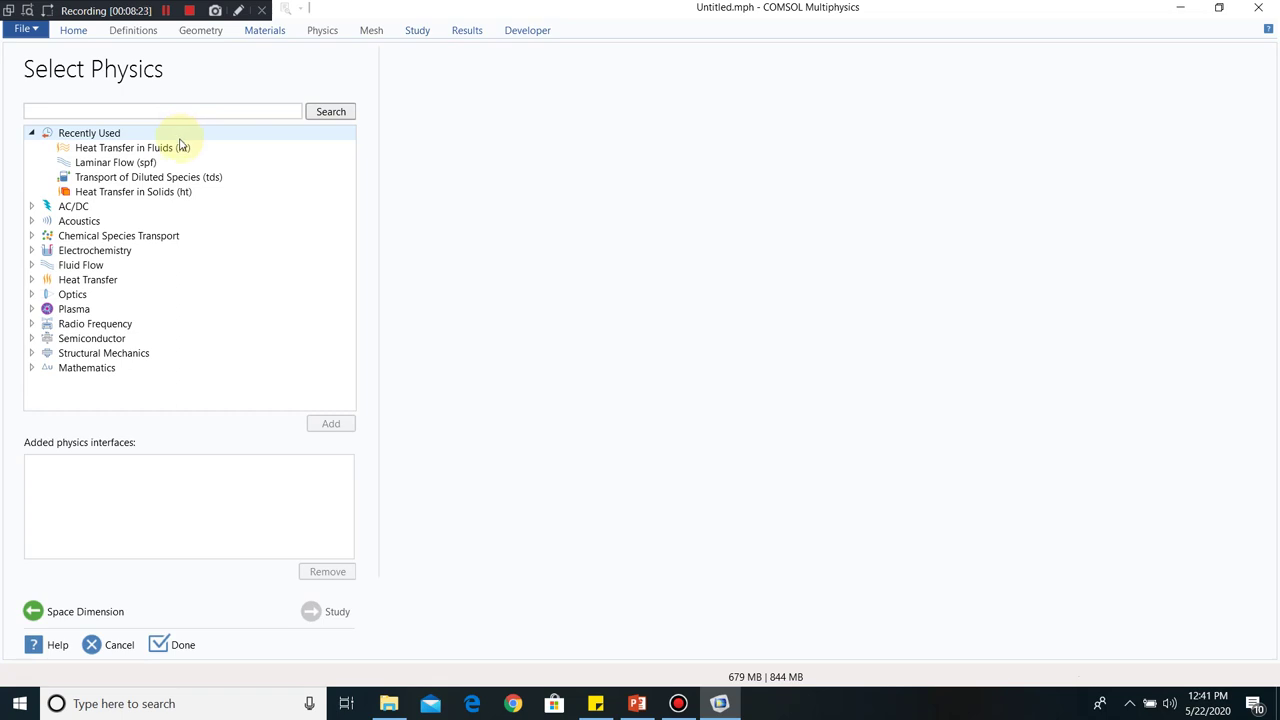
- Add the Heat Transfer in Solids (ht) physics interface to the model
left_click(32, 280)
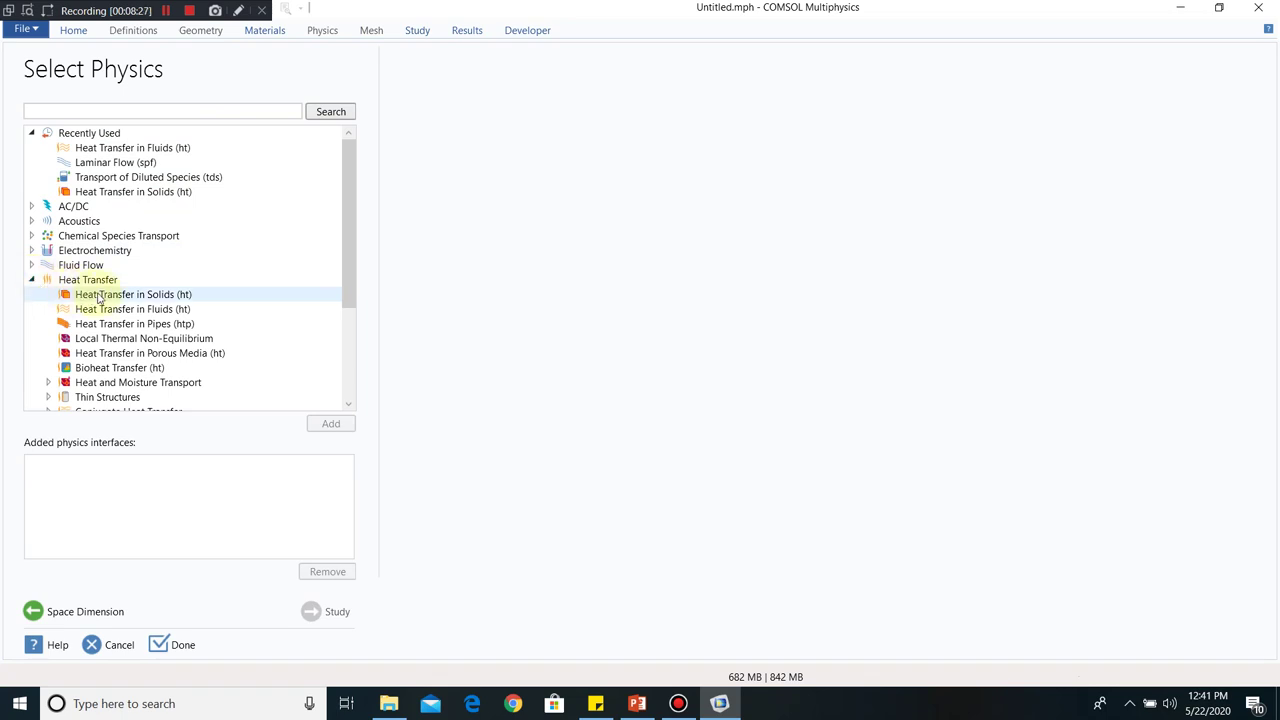
left_click(100, 298)
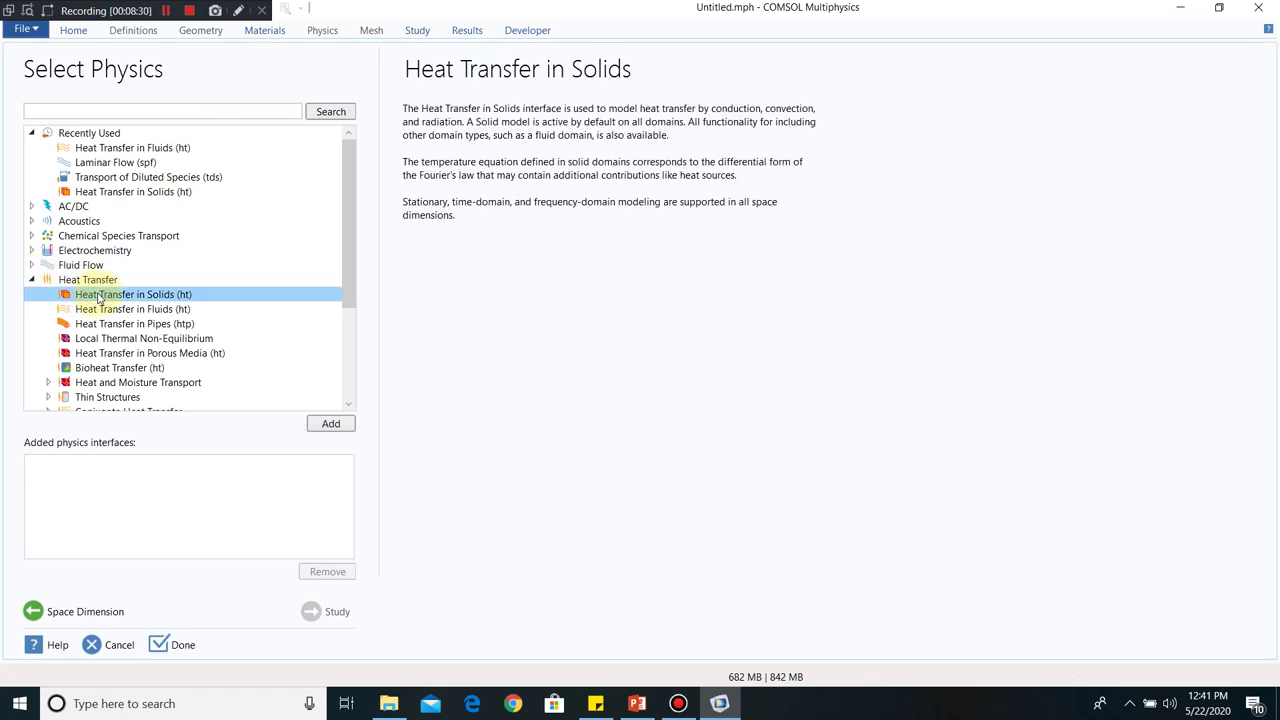
left_click(340, 432)
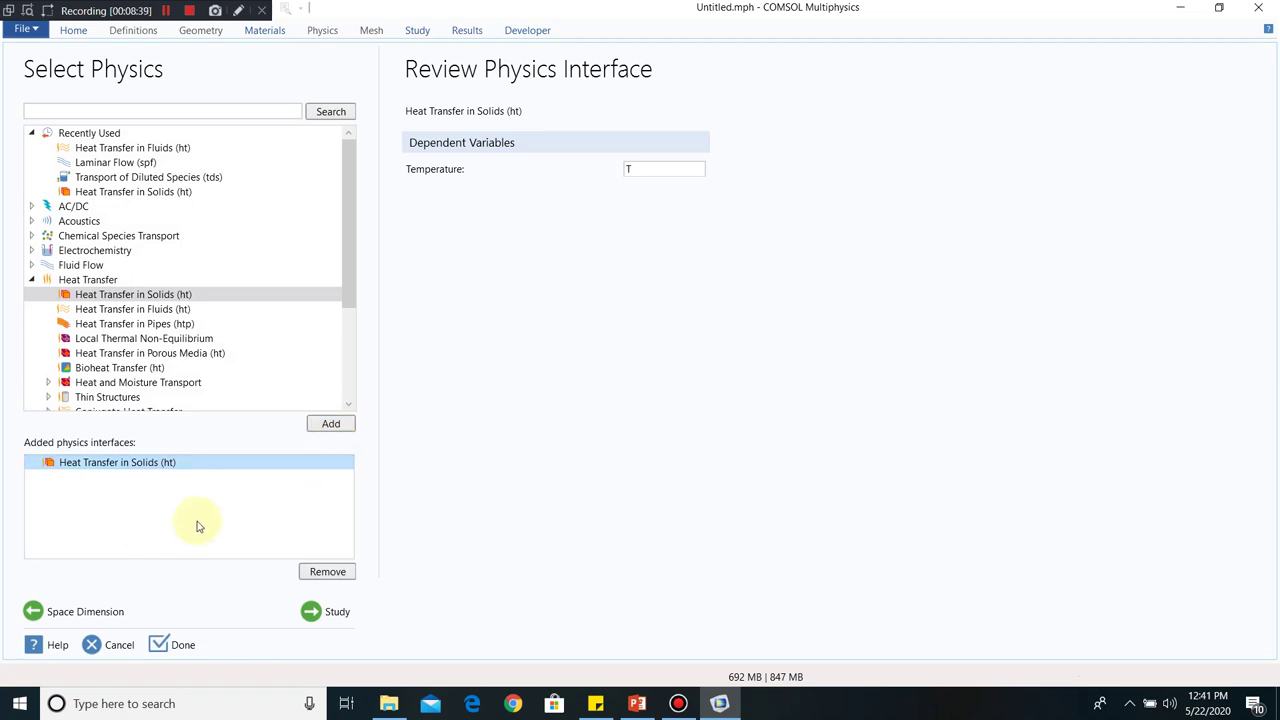
- Choose a Time Dependent study for the model and finish the wizard
left_click(312, 616)
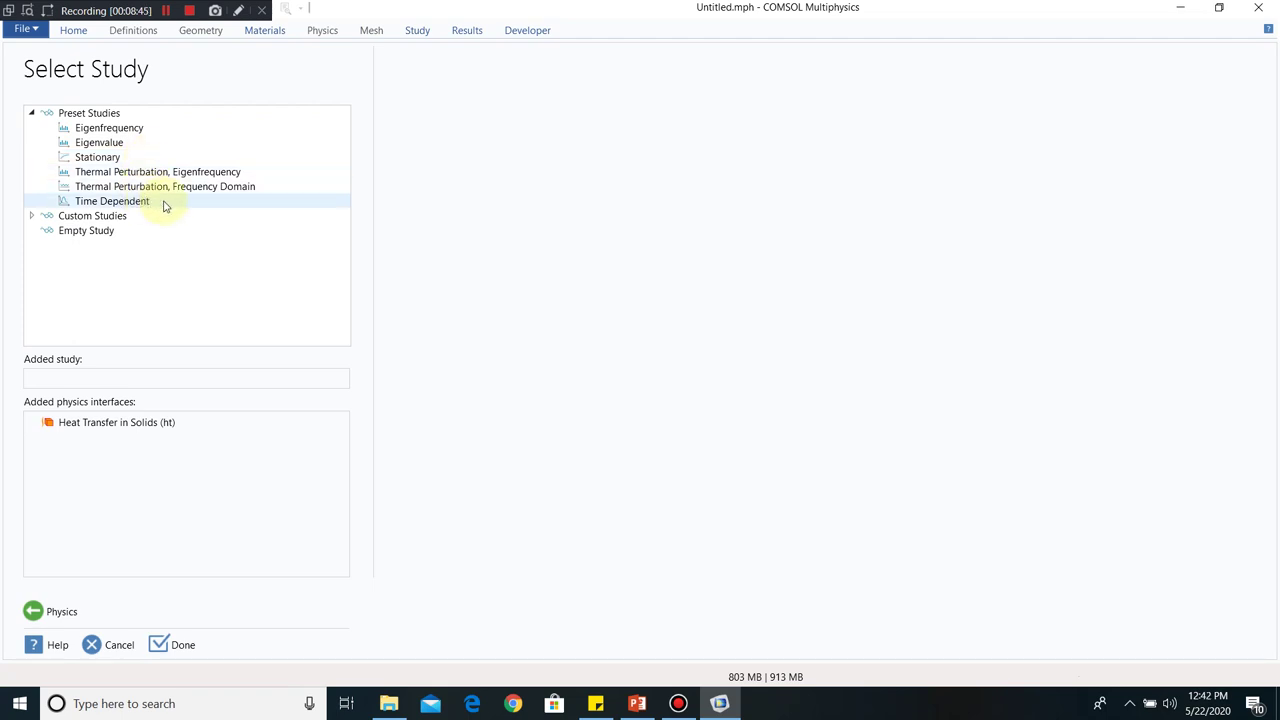
left_click(166, 206)
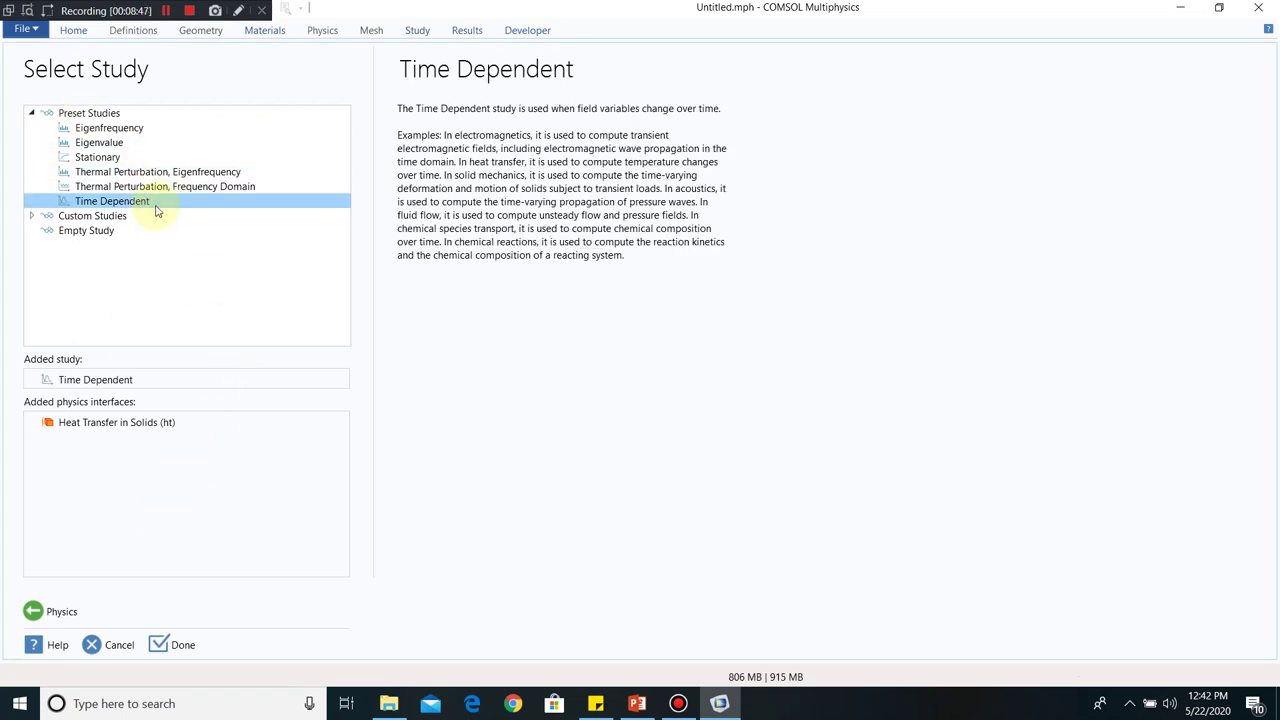
left_click(184, 644)
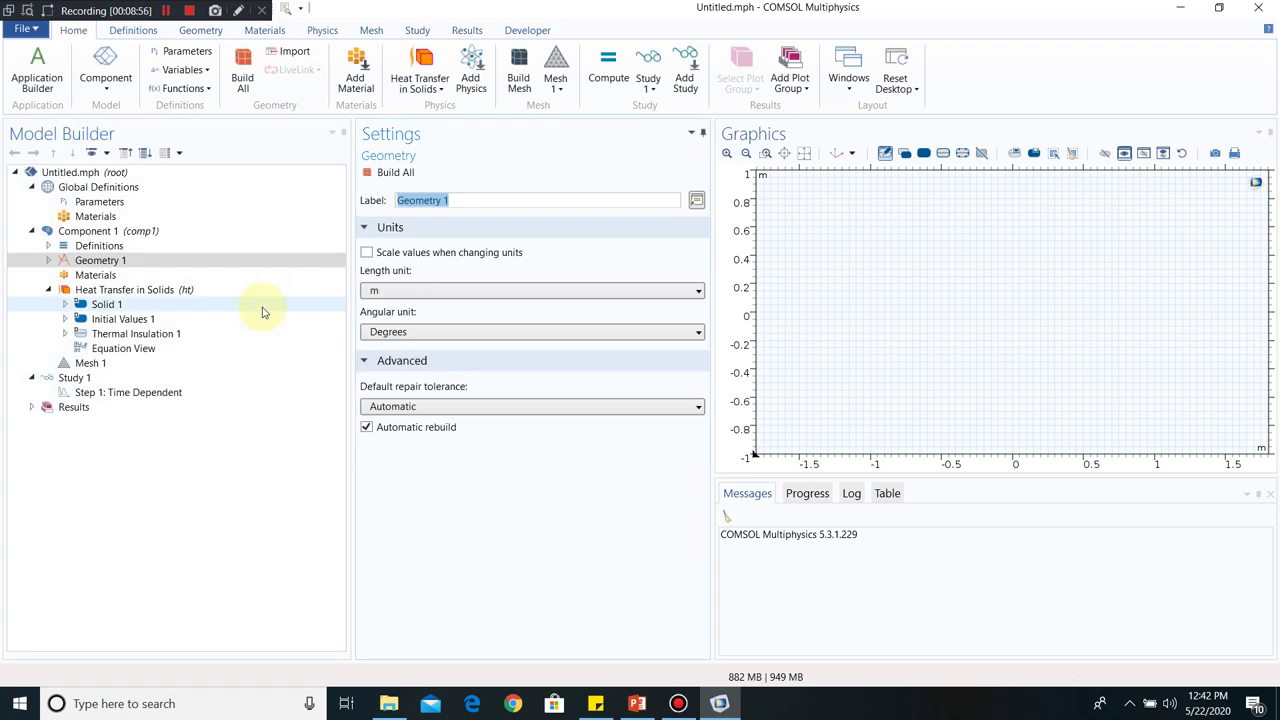
- Set the length unit of Geometry 1 to cm
left_click(78, 261)
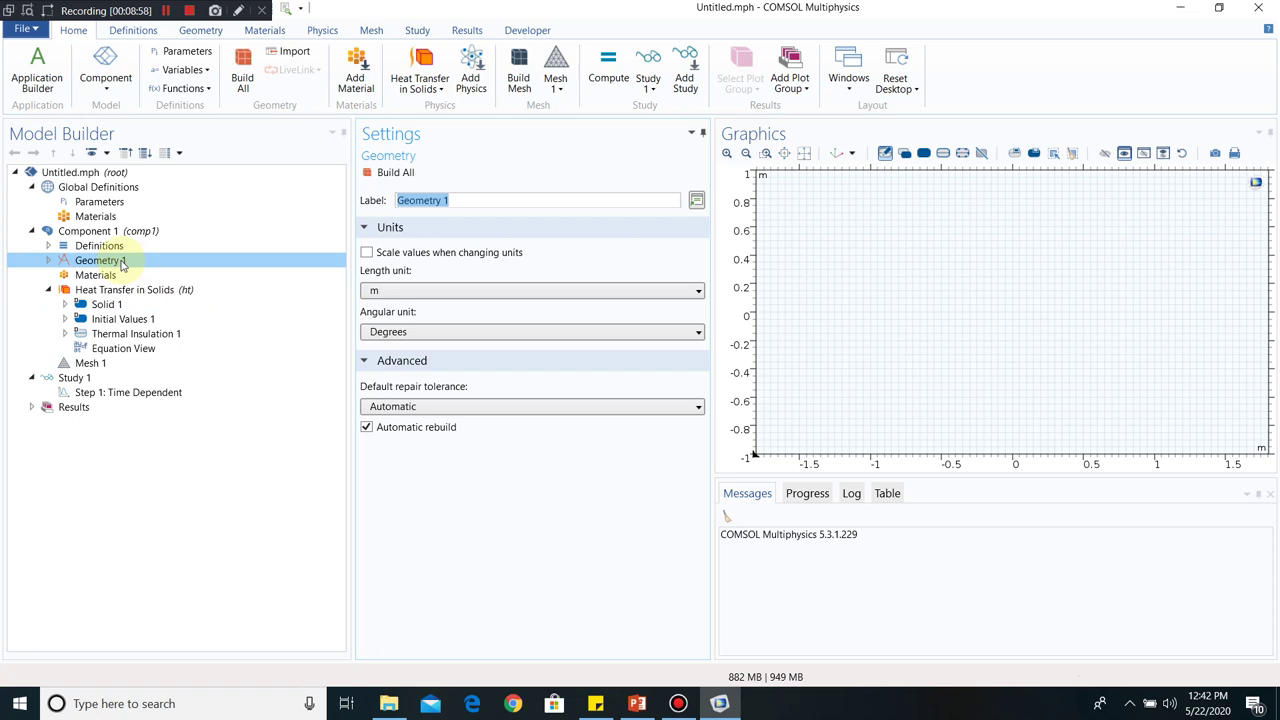
left_click(48, 260)
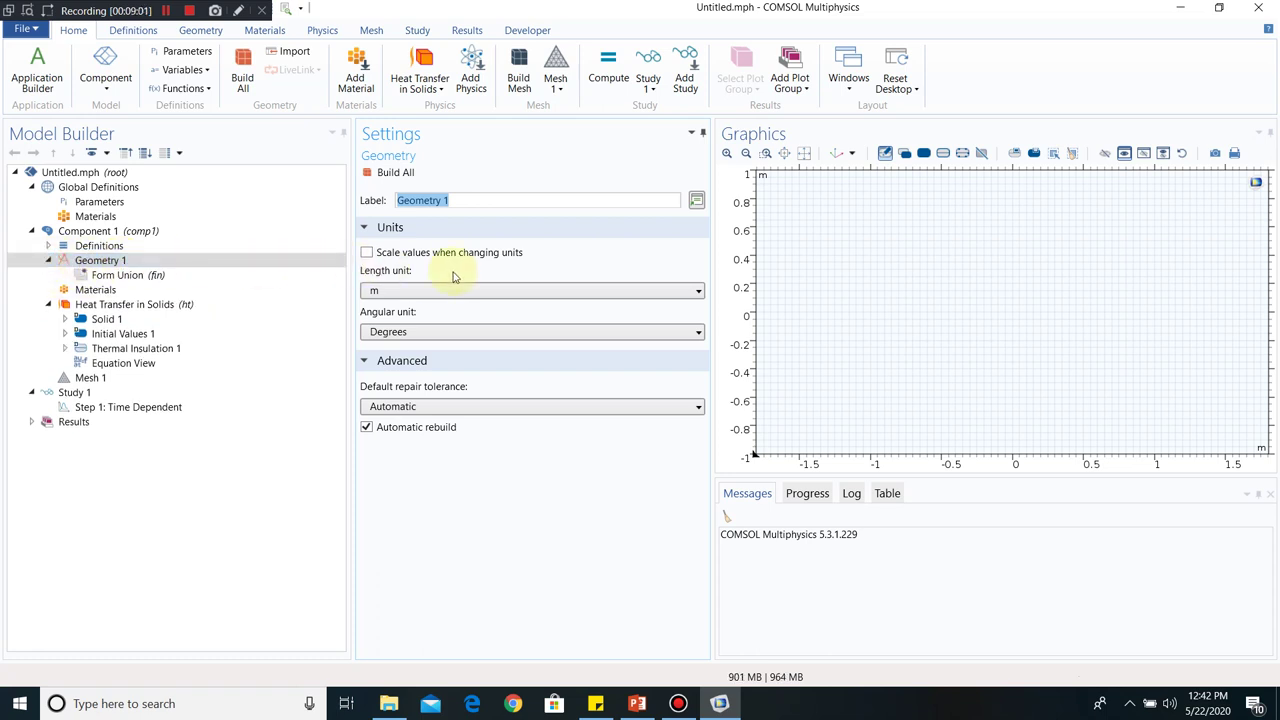
left_click(417, 291)
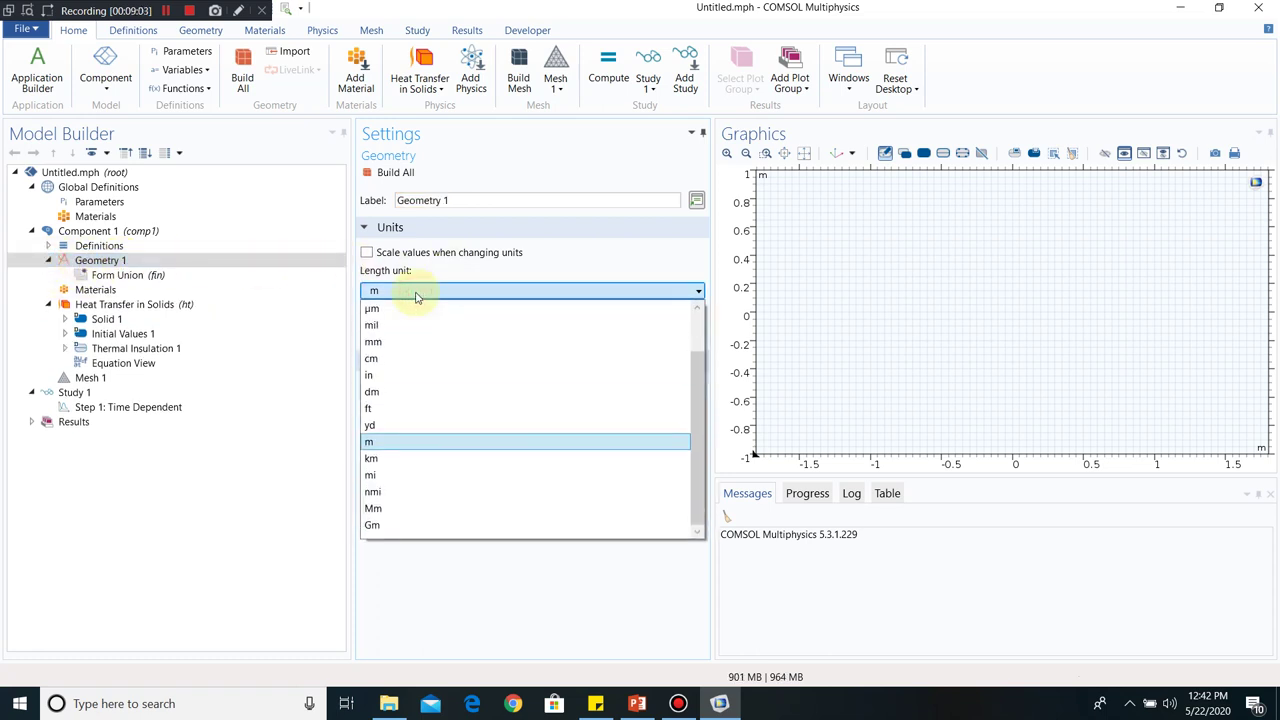
left_click(418, 360)
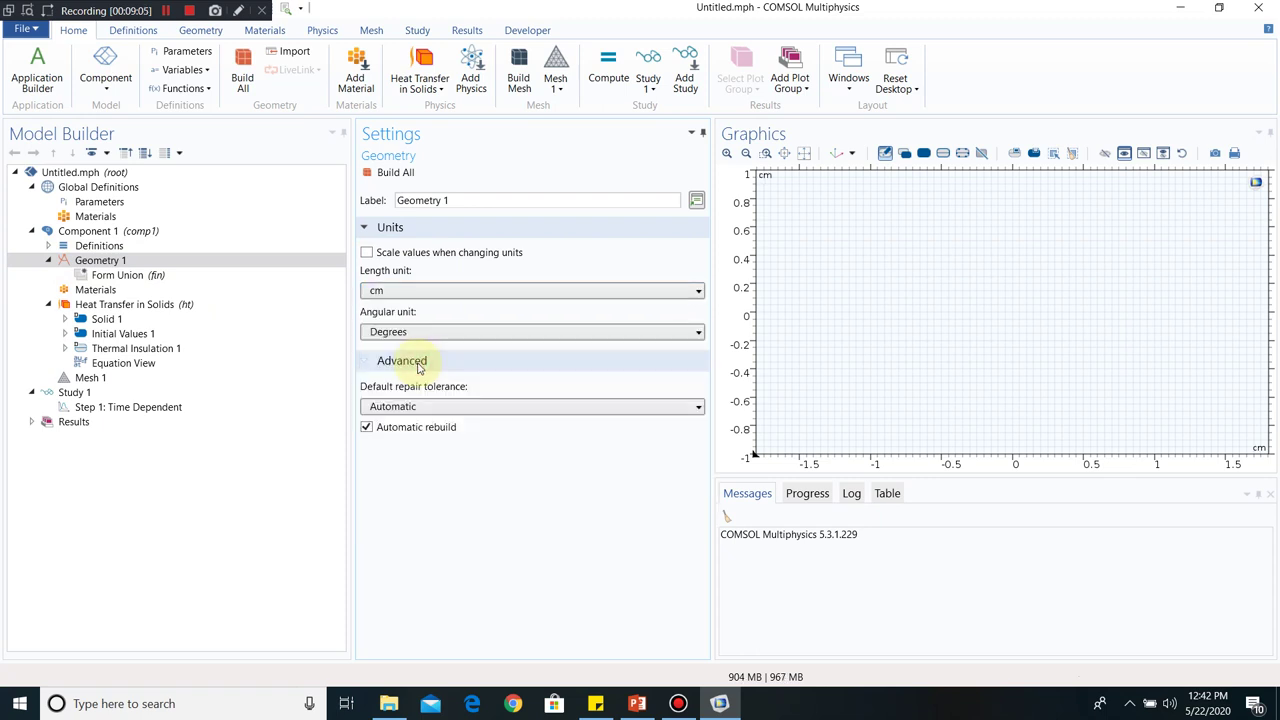
- Add a solid rectangle 1 cm wide and 2 cm high to the geometry and build it
left_click(137, 261)
right_click(137, 261)
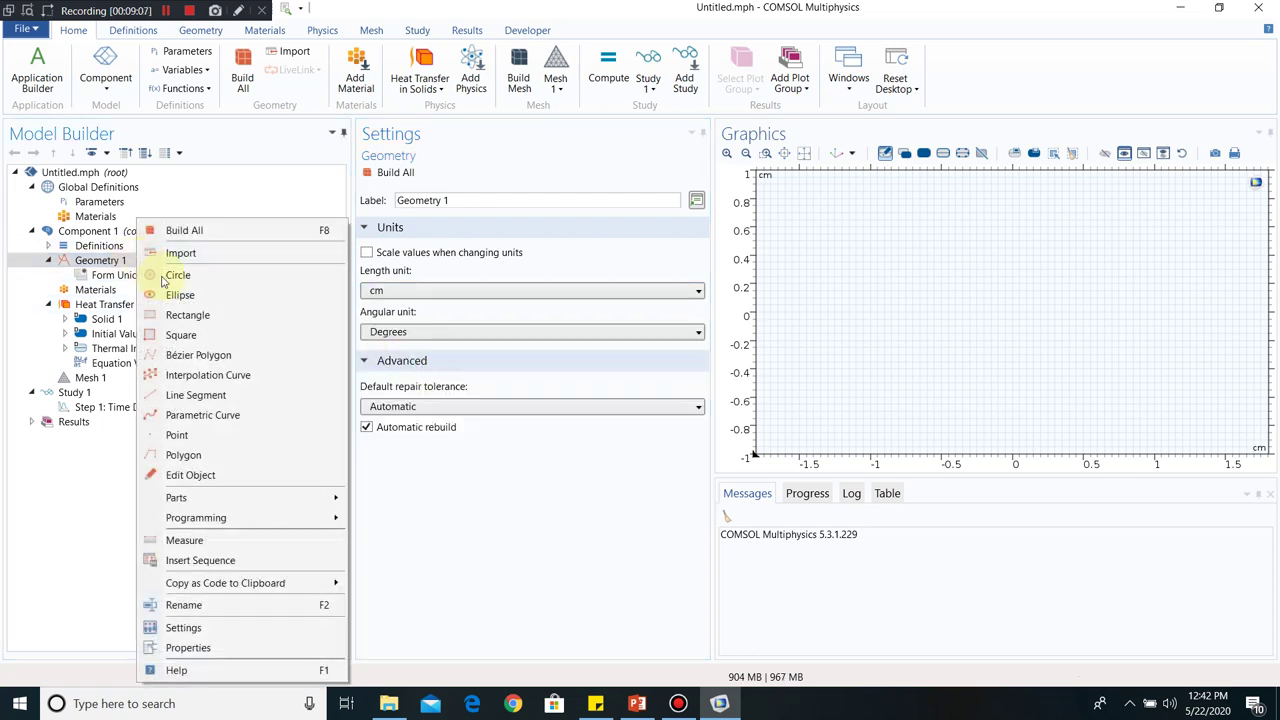
key("Escape")
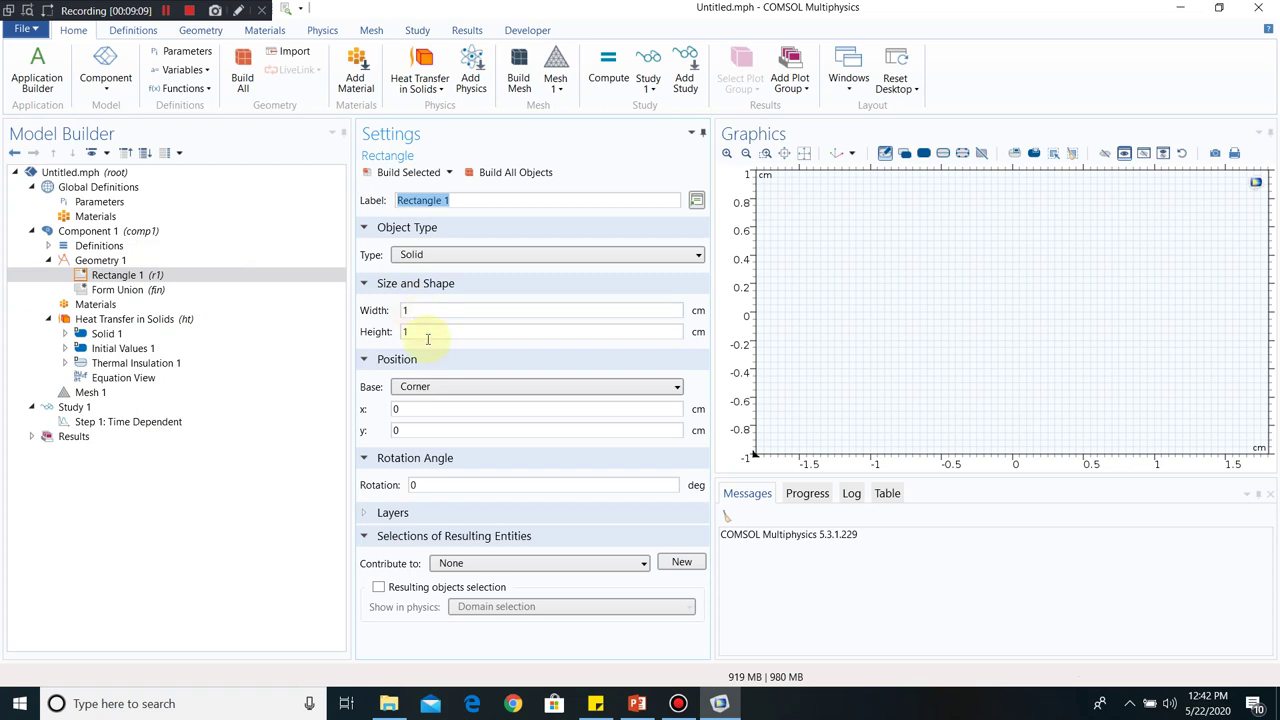
double_click(422, 331)
type("2")
left_click(388, 174)
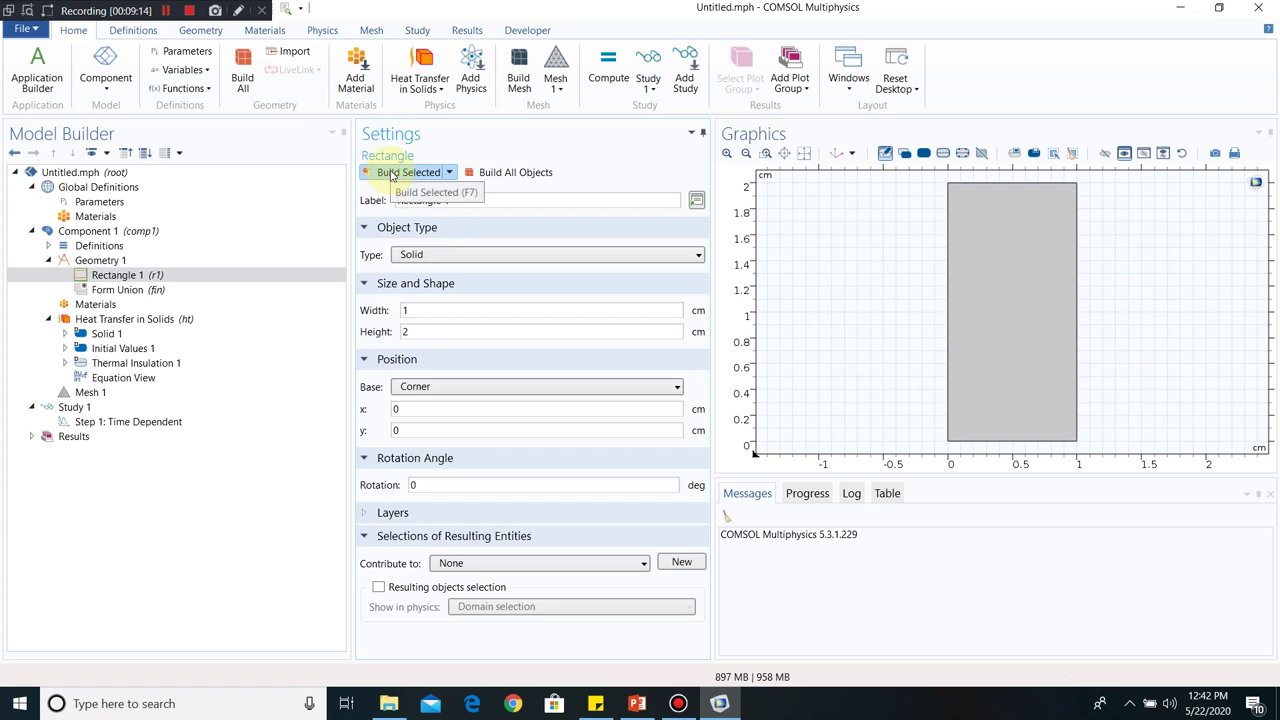
- Search the material library for copper and add Copper [solid,residual resistivity ratio of 30] to the component
left_click(113, 307)
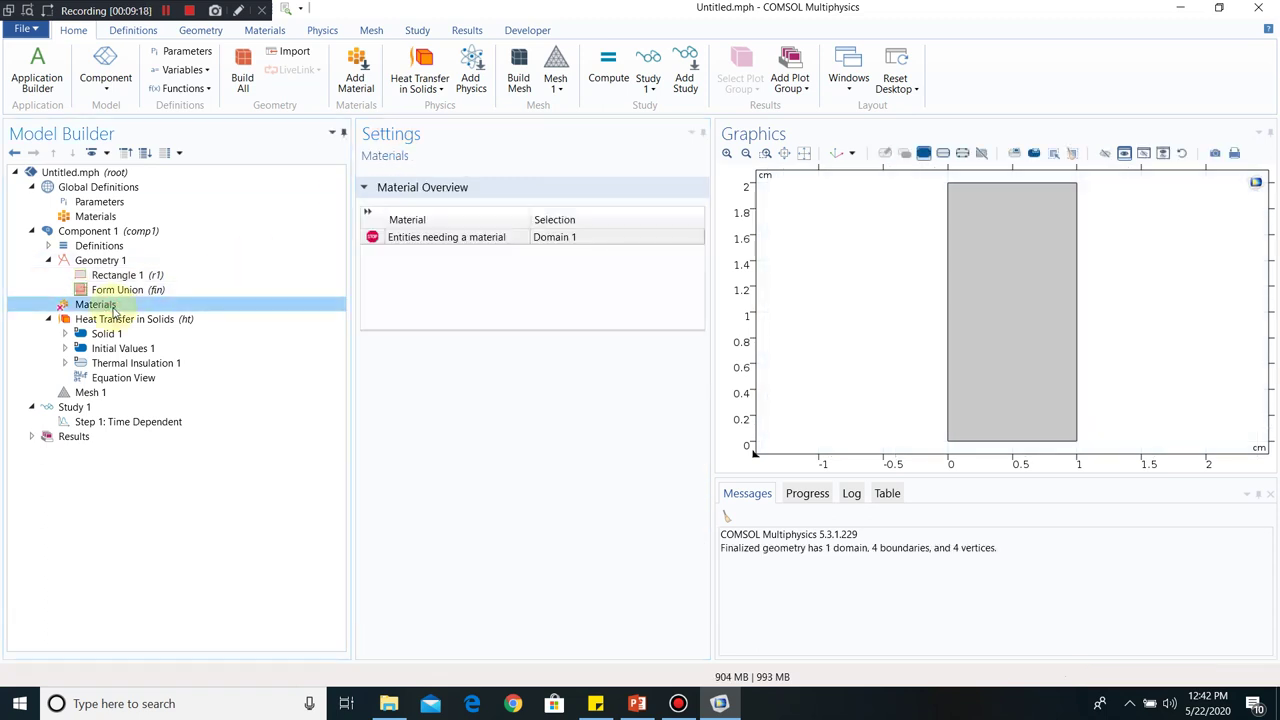
right_click(113, 309)
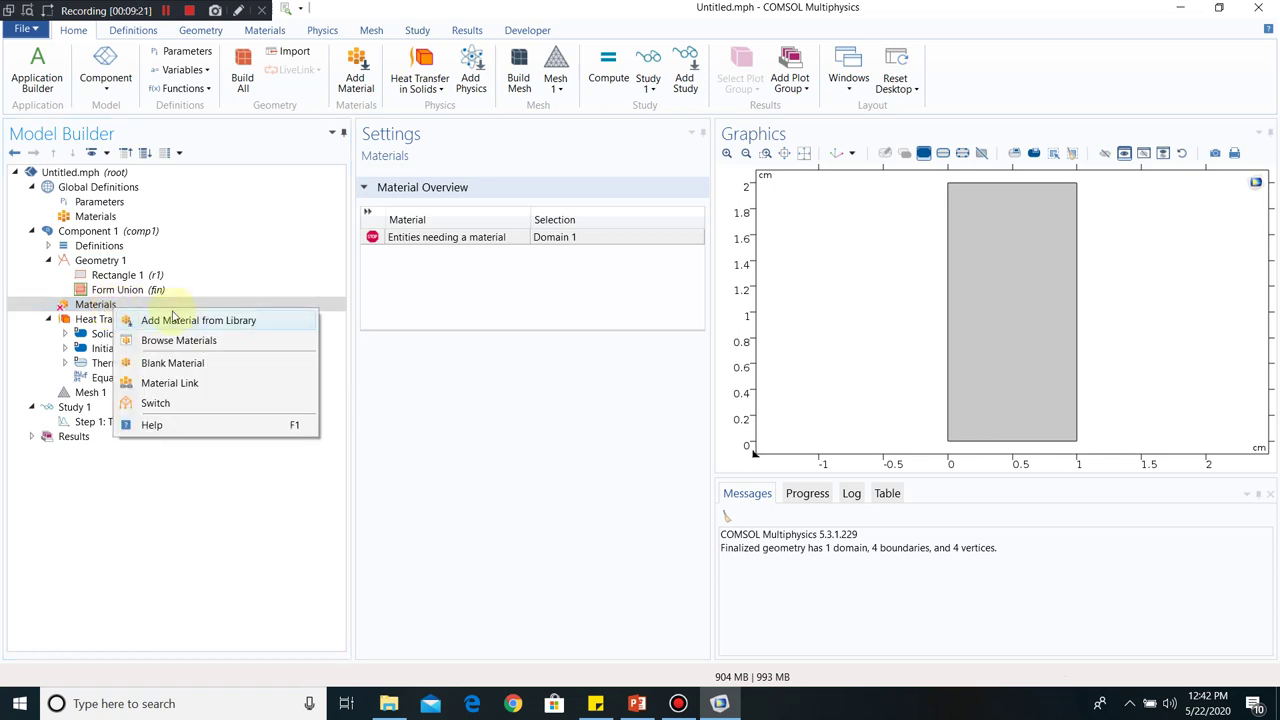
left_click(205, 320)
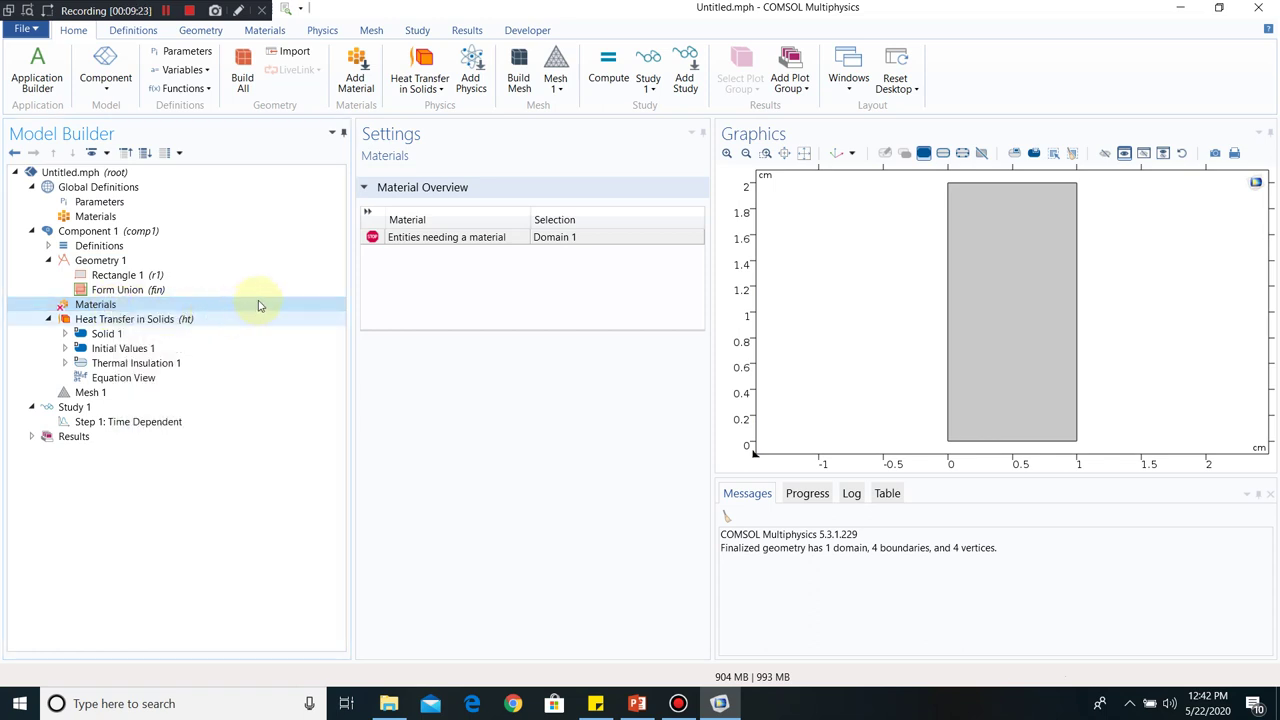
left_click(1160, 190)
type("copper")
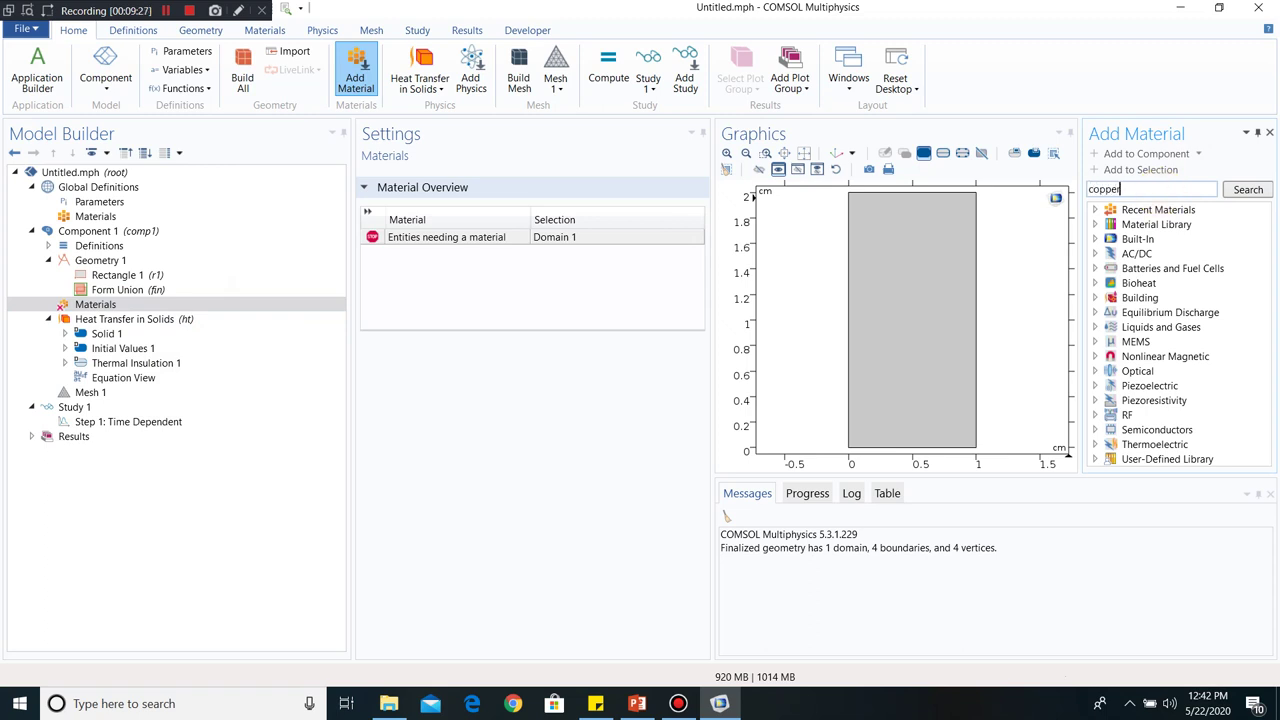
left_click(1246, 192)
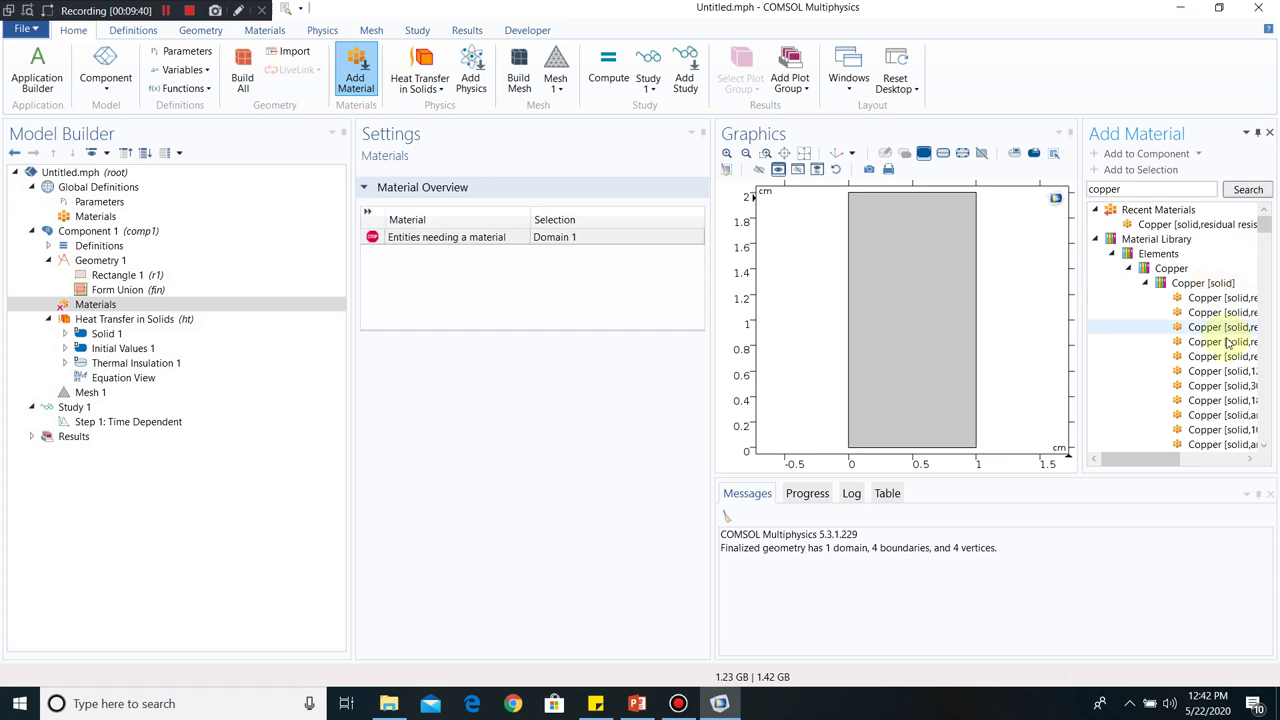
left_click_drag(1150, 459, 1192, 459)
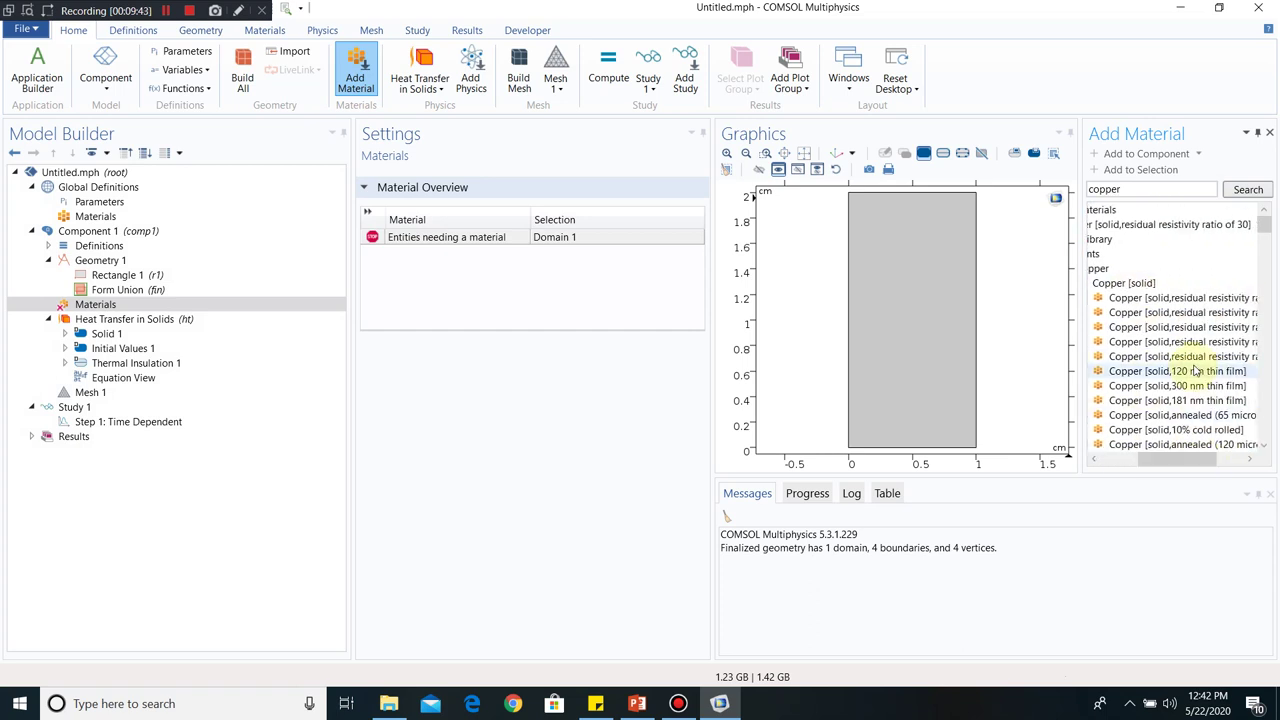
double_click(1140, 300)
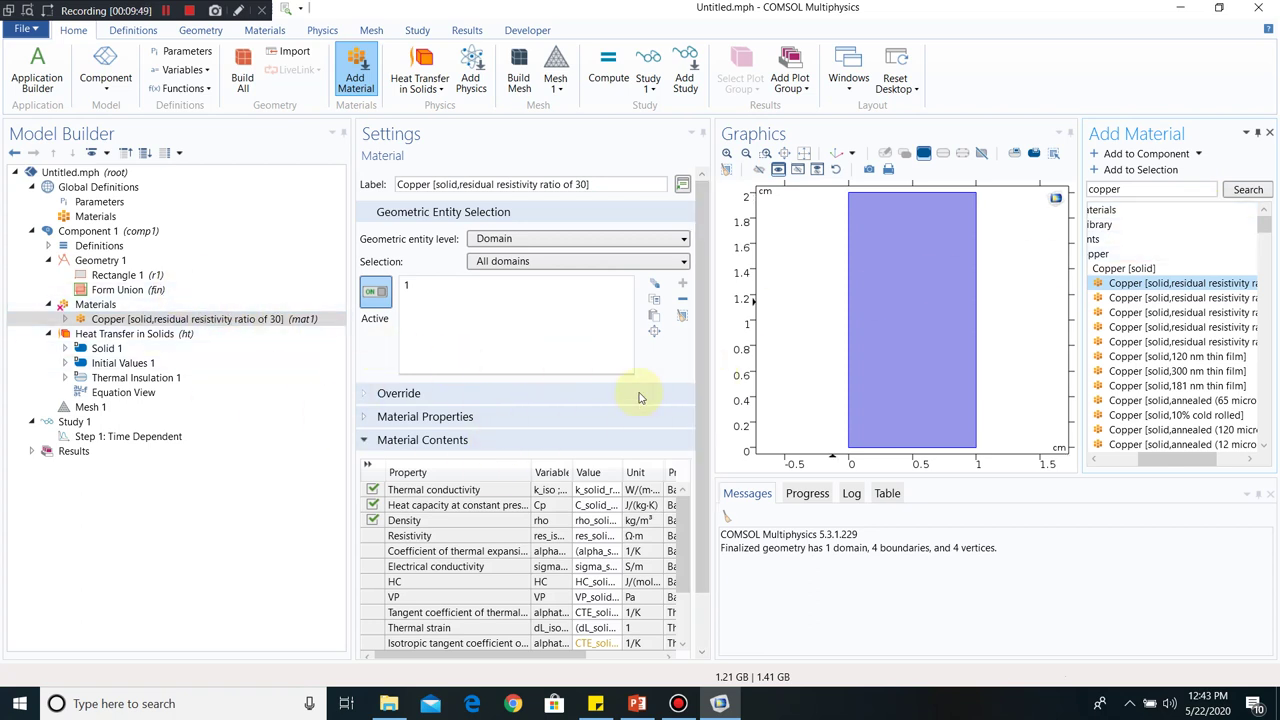
scroll(701, 287, "down", 1)
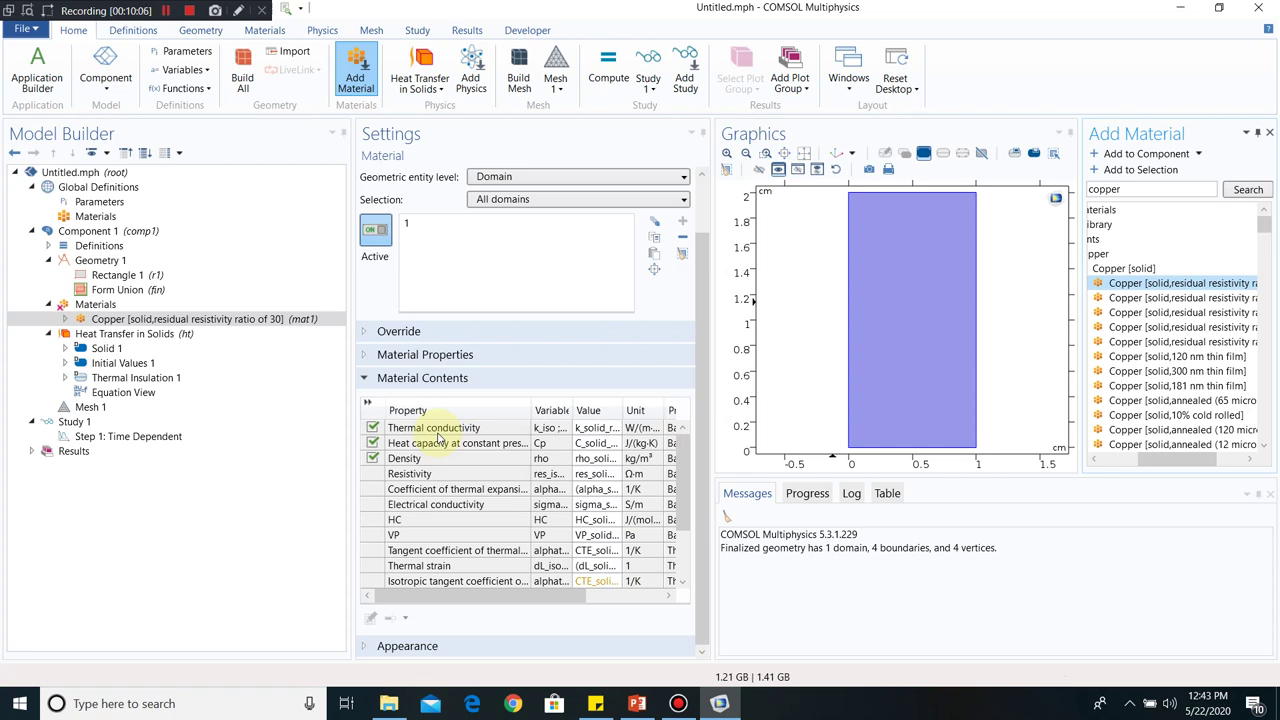
left_click(1269, 133)
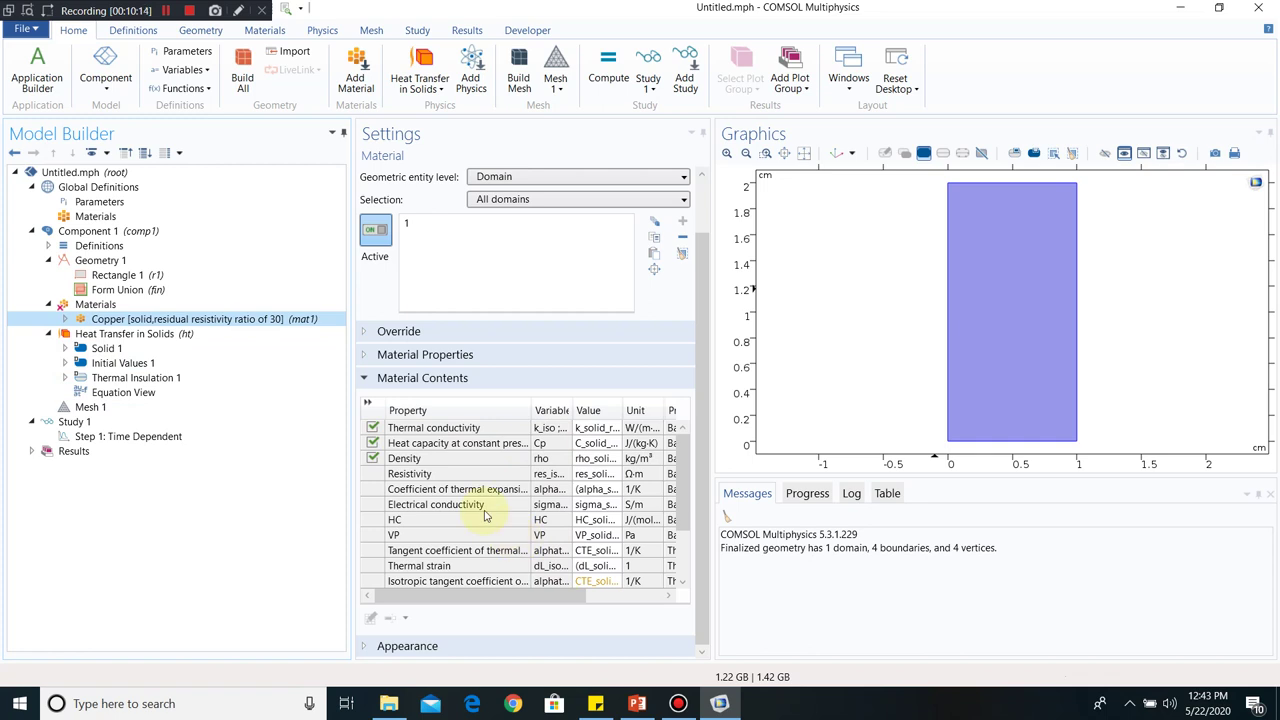
- Expand the governing equation of Heat Transfer in Solids and examine it together with the physical model and ambient settings
left_click(157, 334)
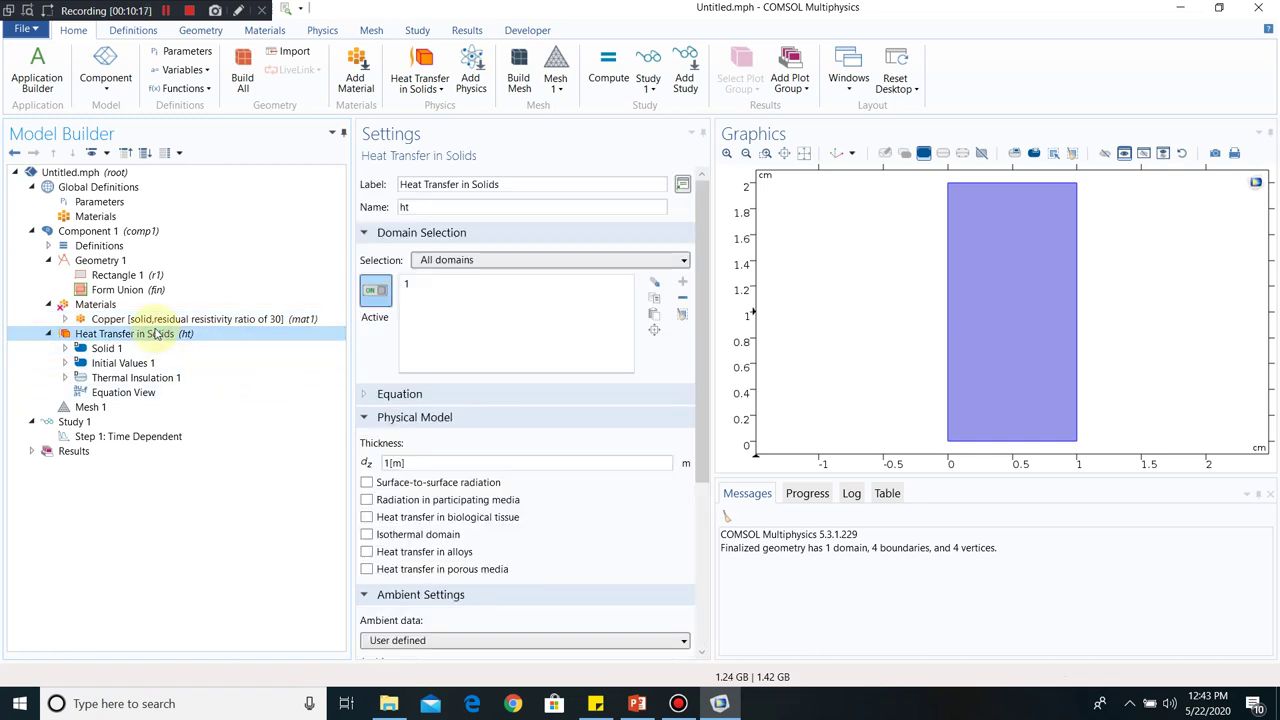
left_click(376, 396)
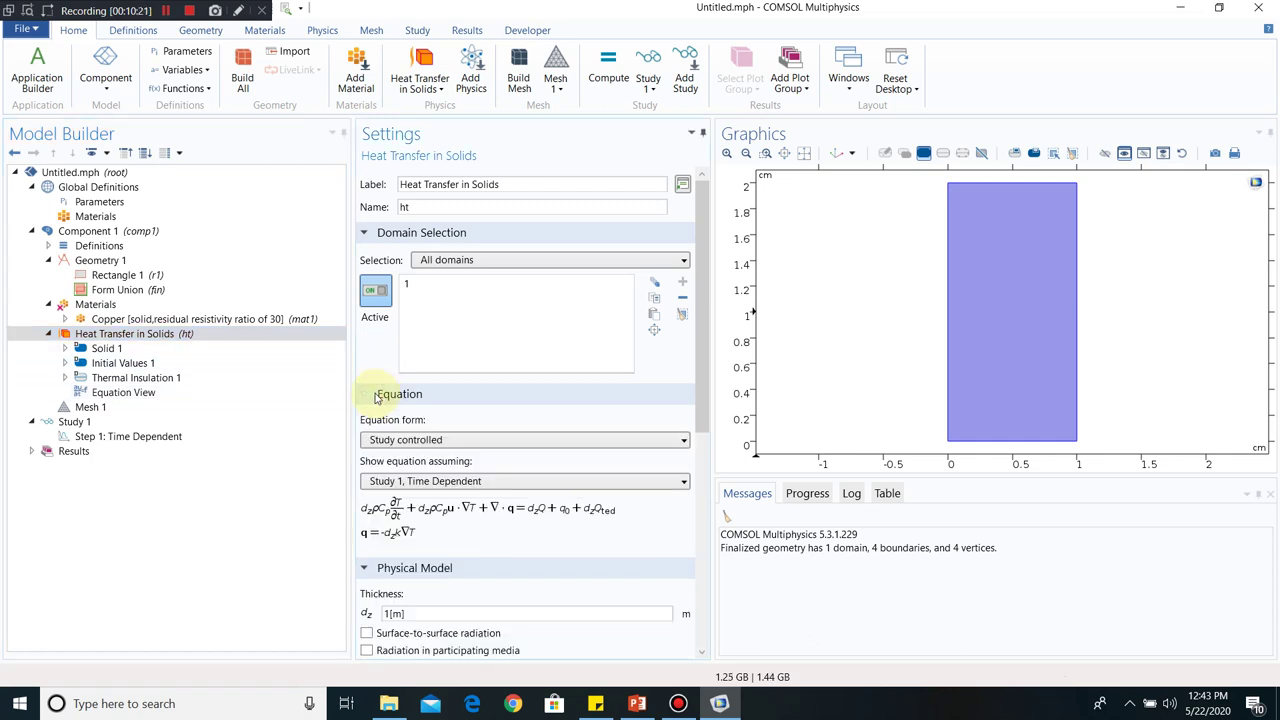
left_click_drag(698, 233, 704, 314)
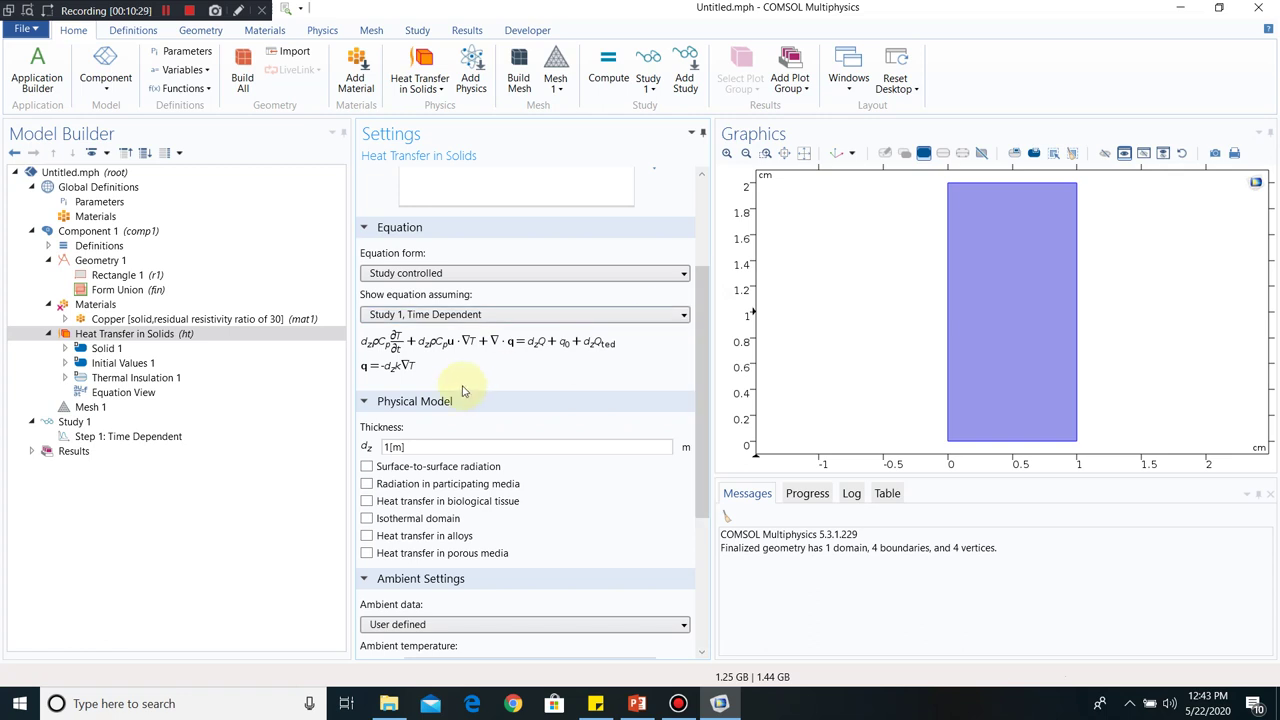
scroll(490, 372, "down", 2)
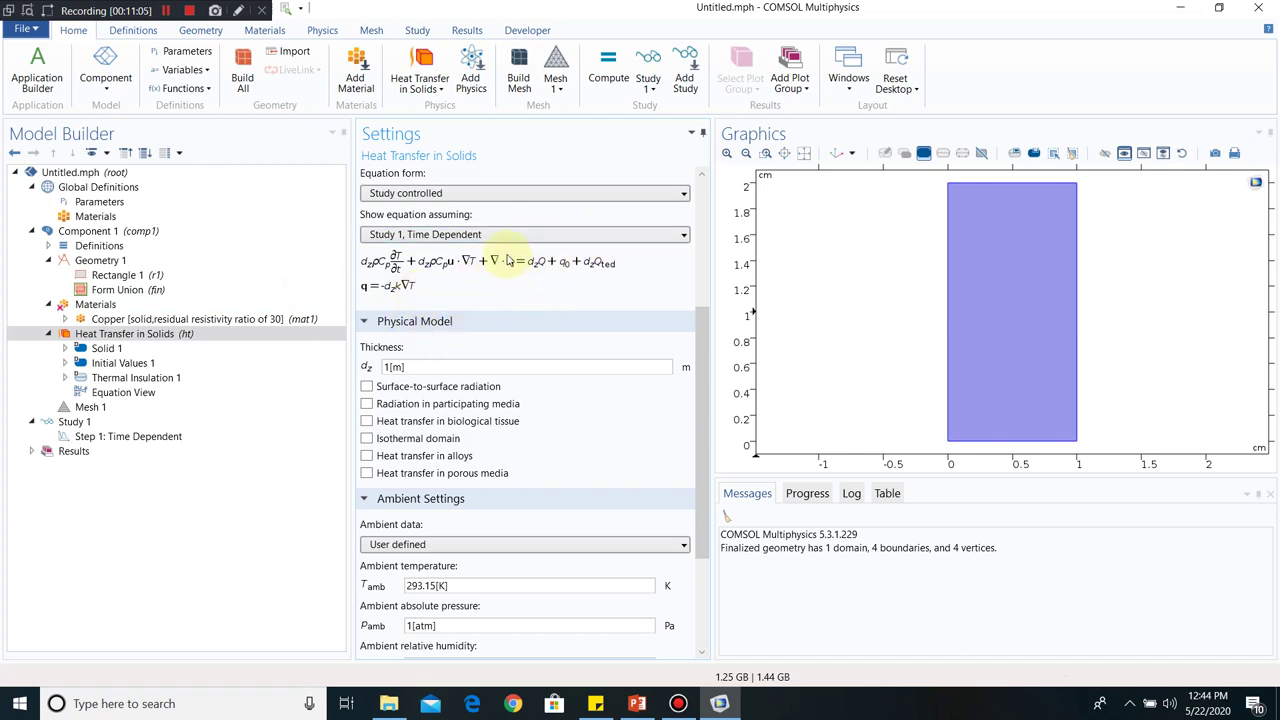
- Add two Temperature boundary conditions to the Heat Transfer in Solids interface
left_click(183, 336)
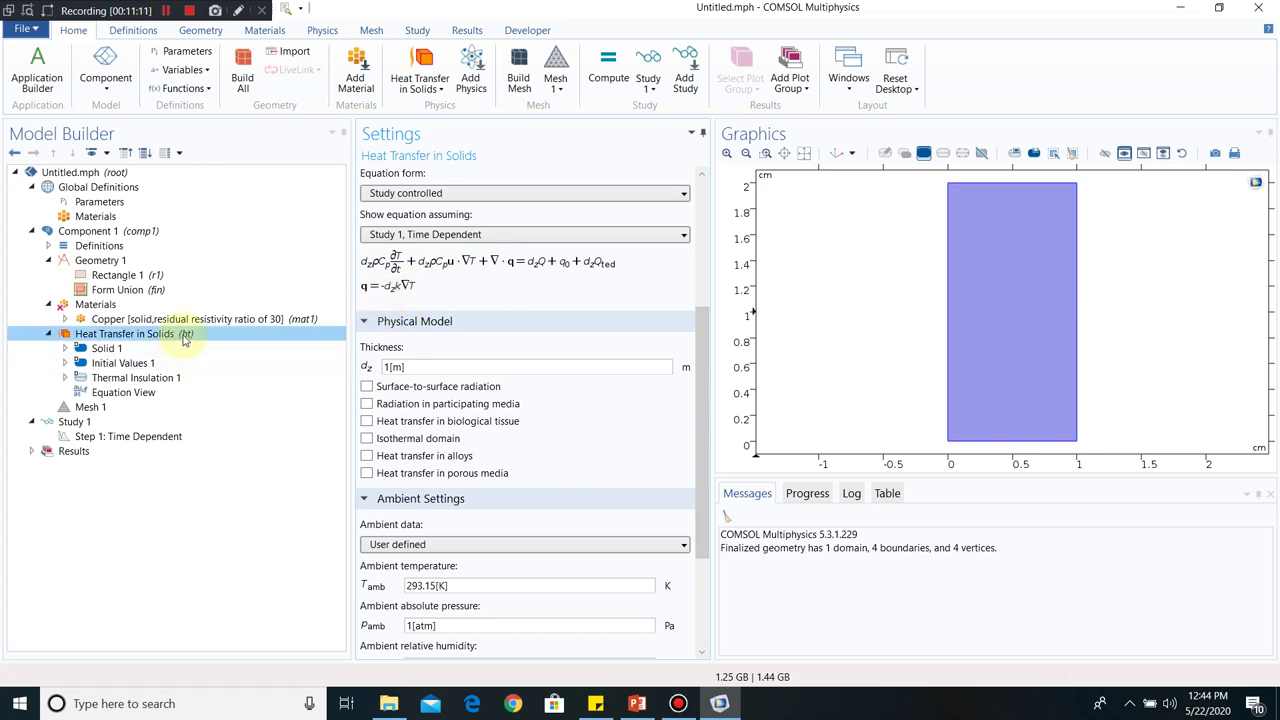
right_click(206, 333)
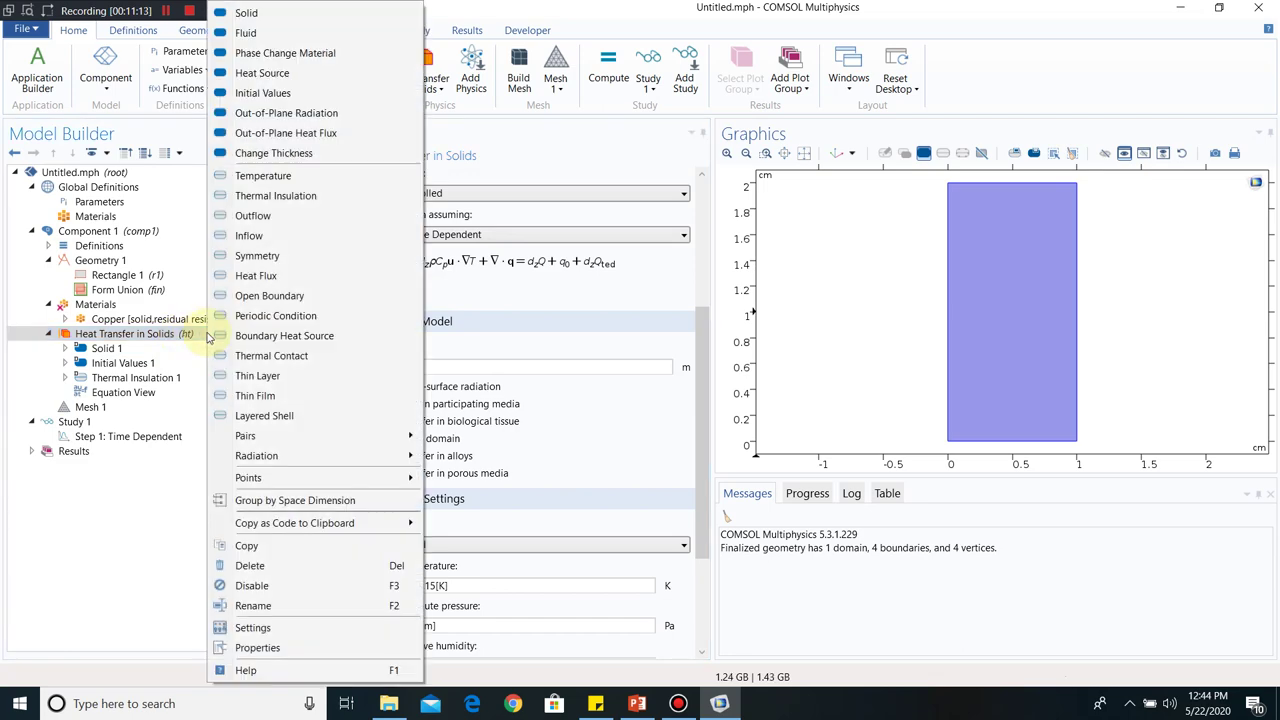
left_click(265, 180)
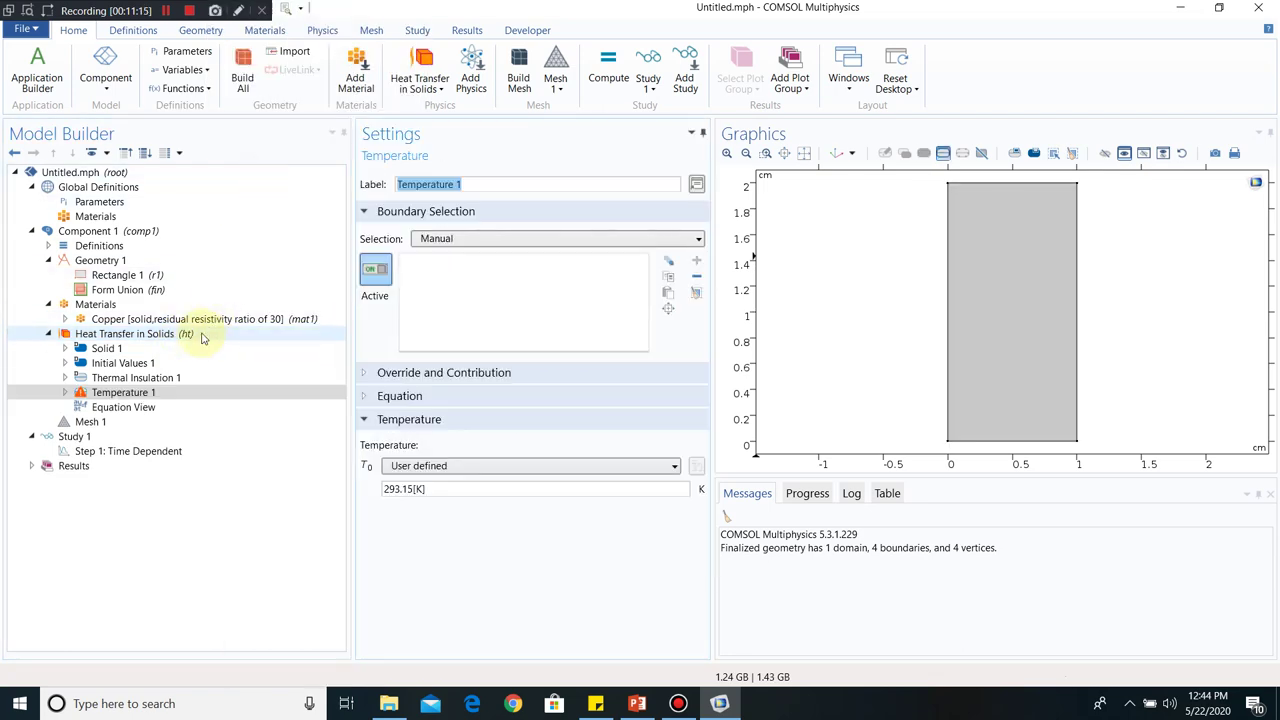
right_click(200, 334)
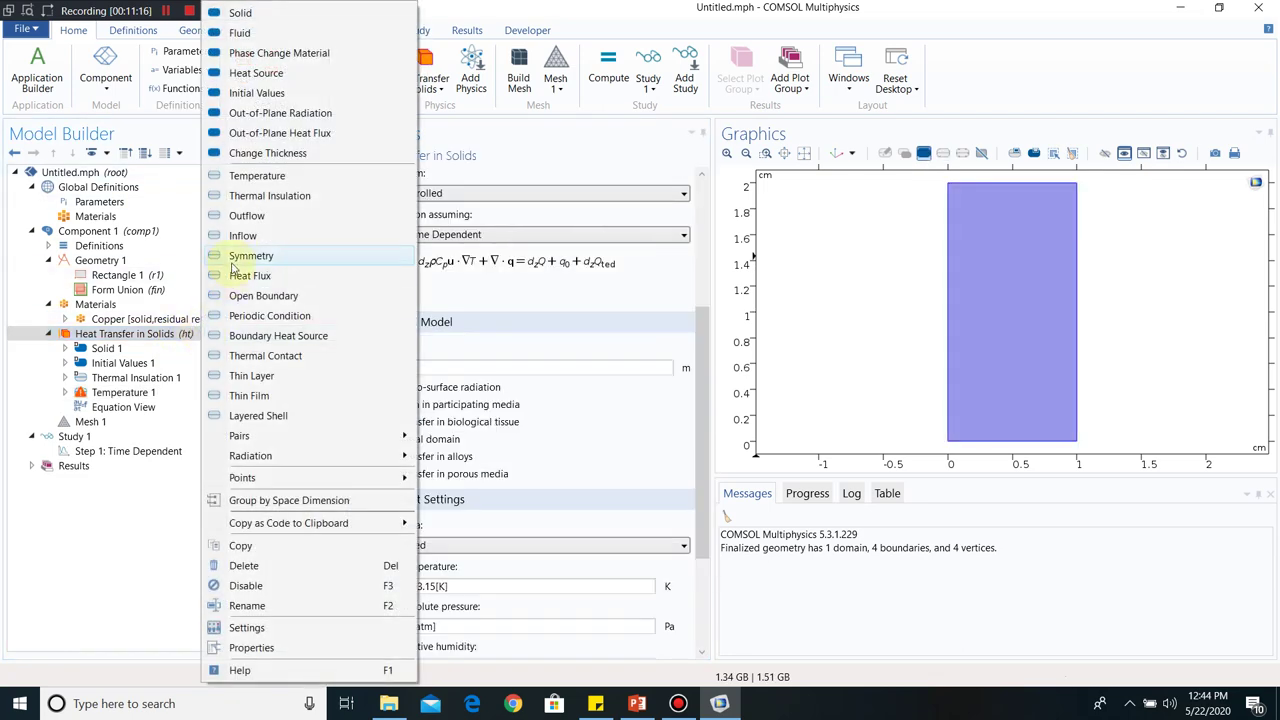
left_click(243, 176)
left_click(206, 336)
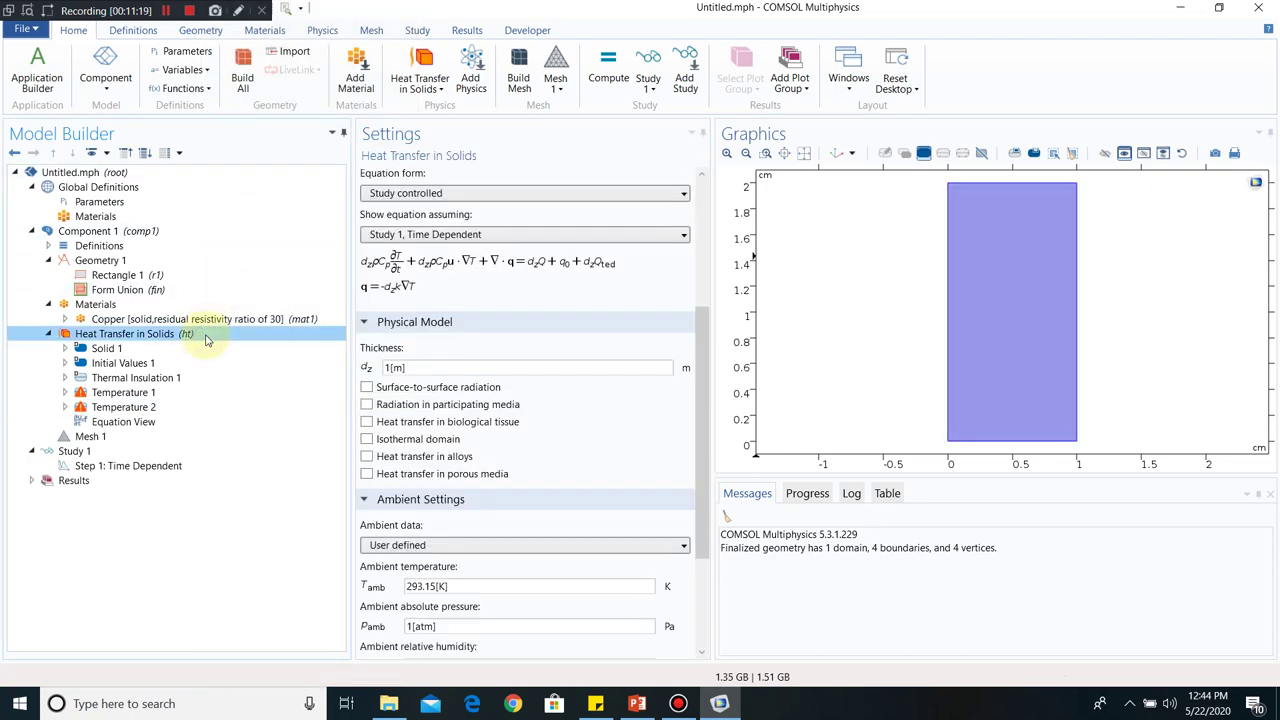
- Add two more Temperature boundary conditions to the Heat Transfer in Solids interface
right_click(206, 336)
left_click(250, 177)
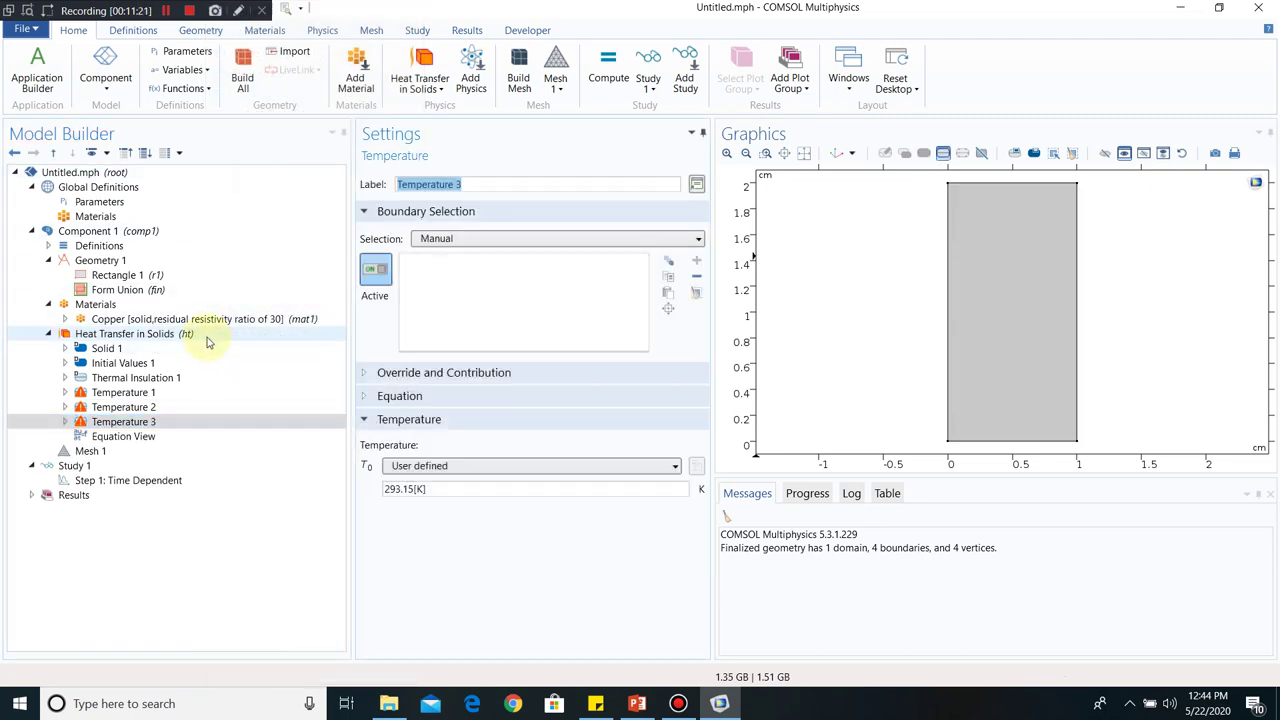
left_click(206, 336)
right_click(206, 336)
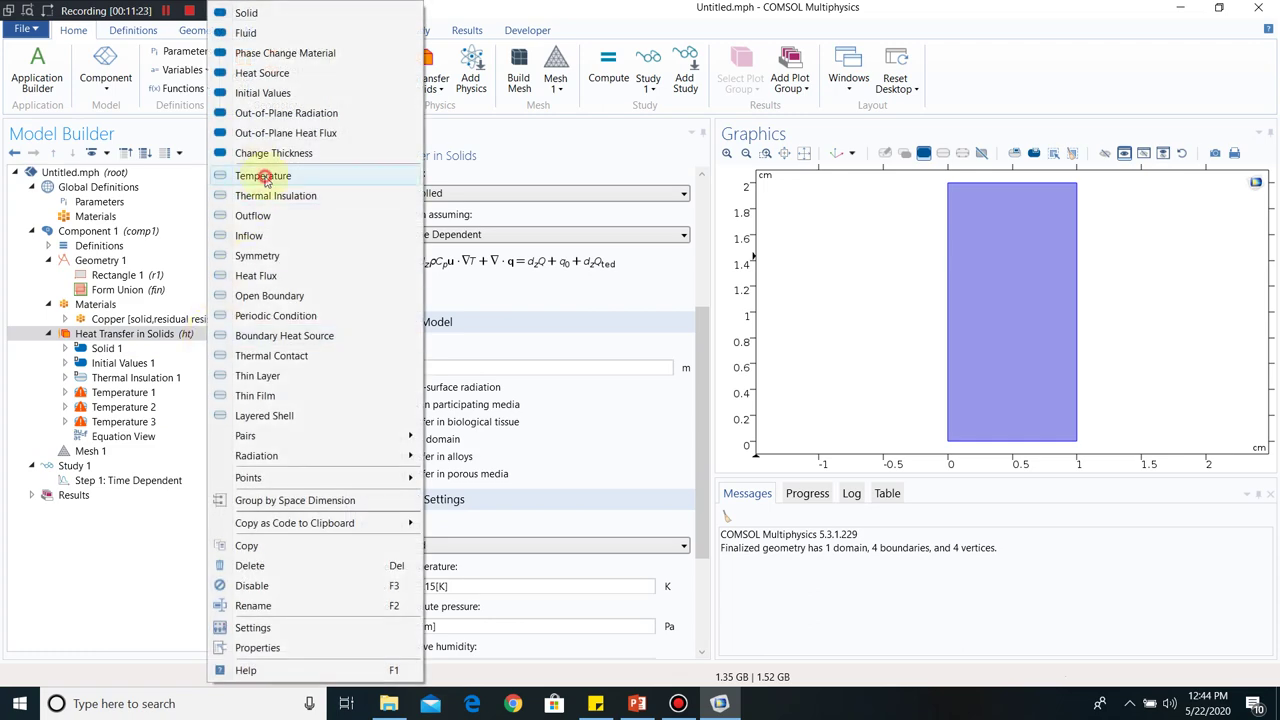
left_click(250, 176)
- Assign Temperature 1 to the rectangle's top edge, and apply Temperature 2 to its right edge at 500 K
left_click(157, 394)
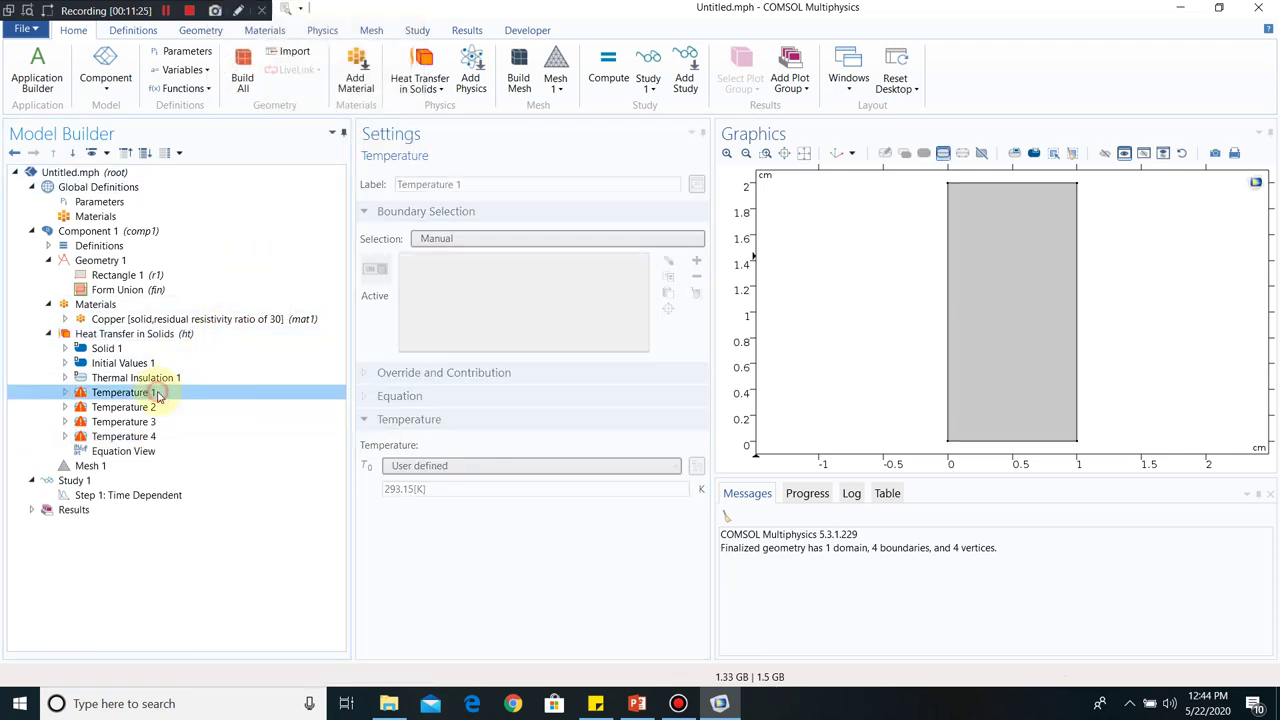
left_click(1002, 185)
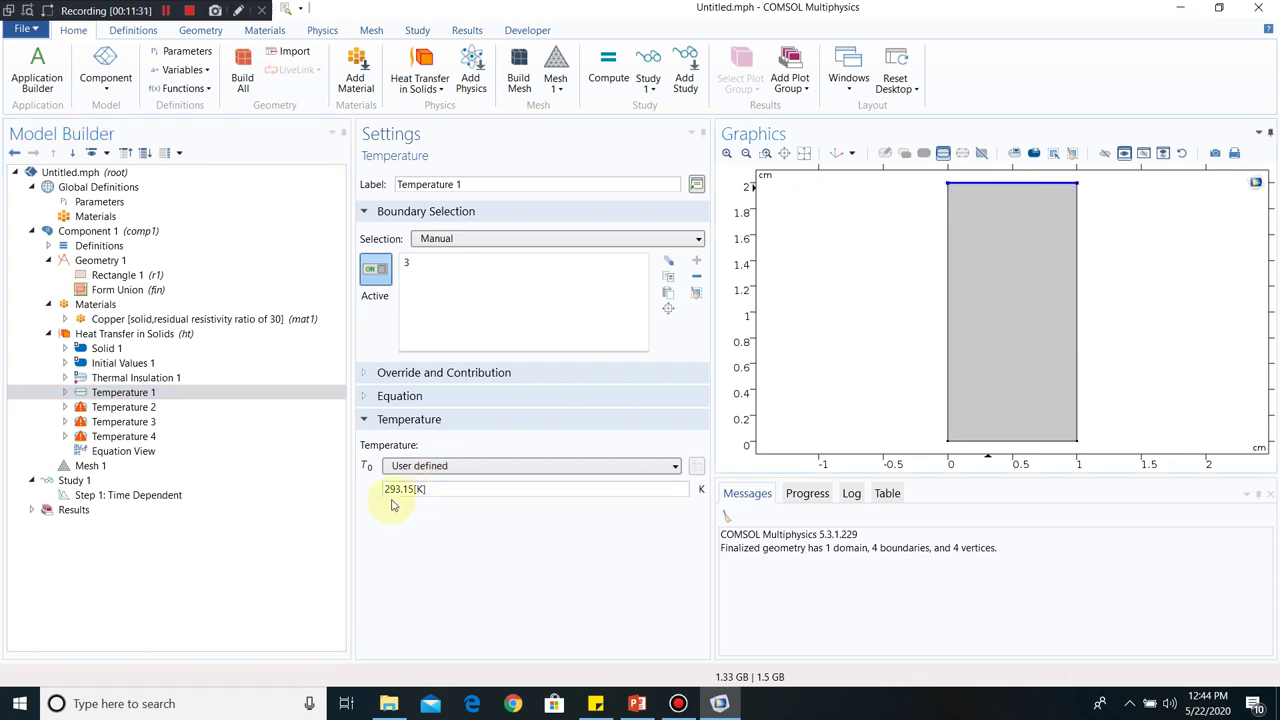
left_click(200, 408)
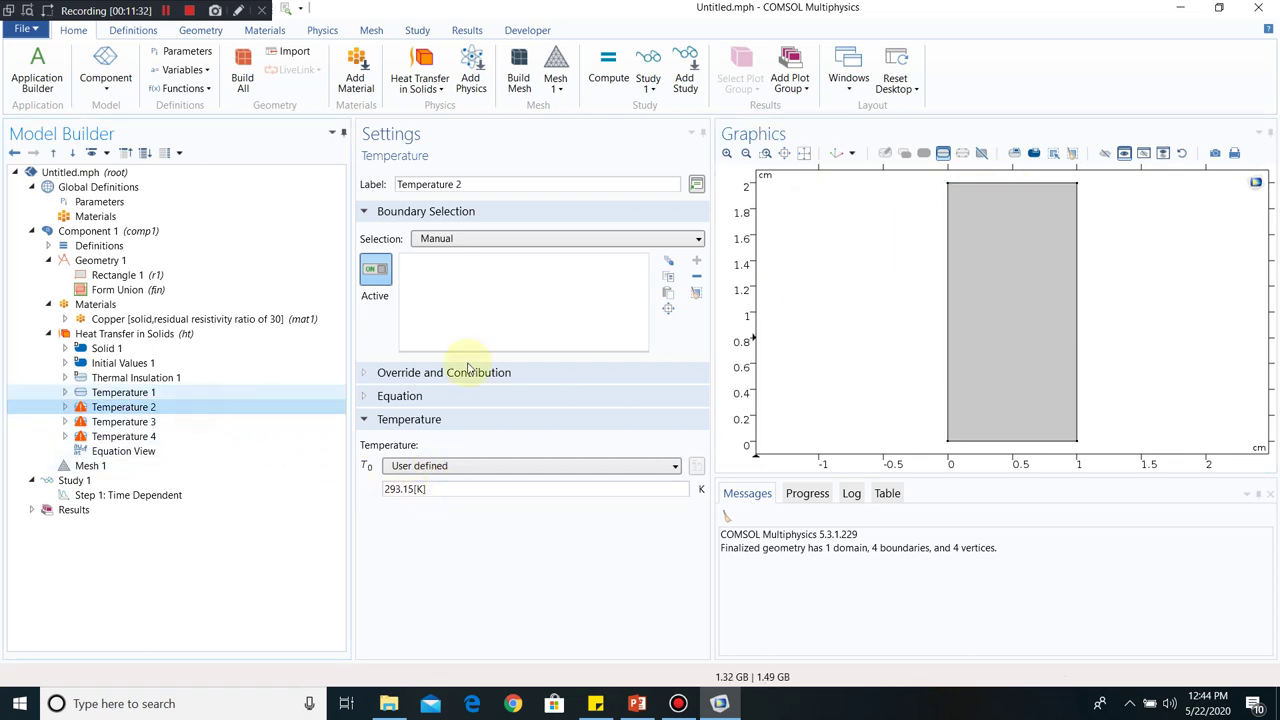
left_click(1076, 232)
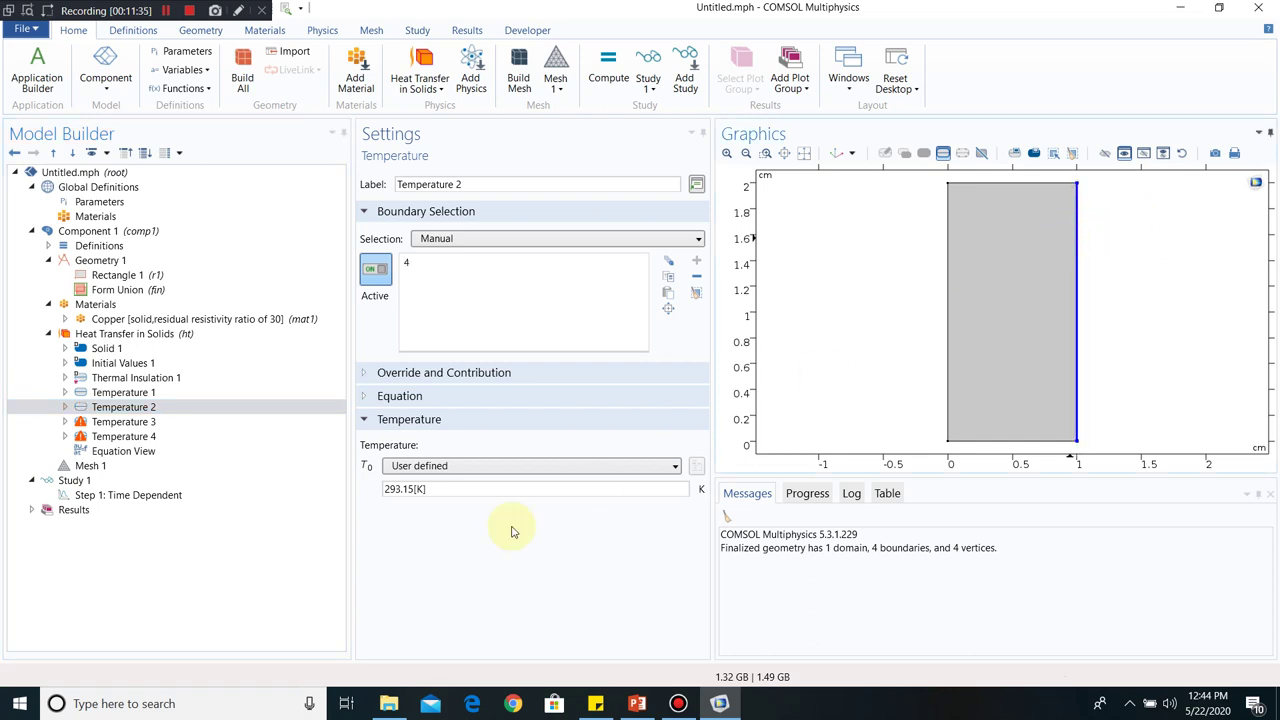
left_click_drag(438, 488, 371, 503)
type("500")
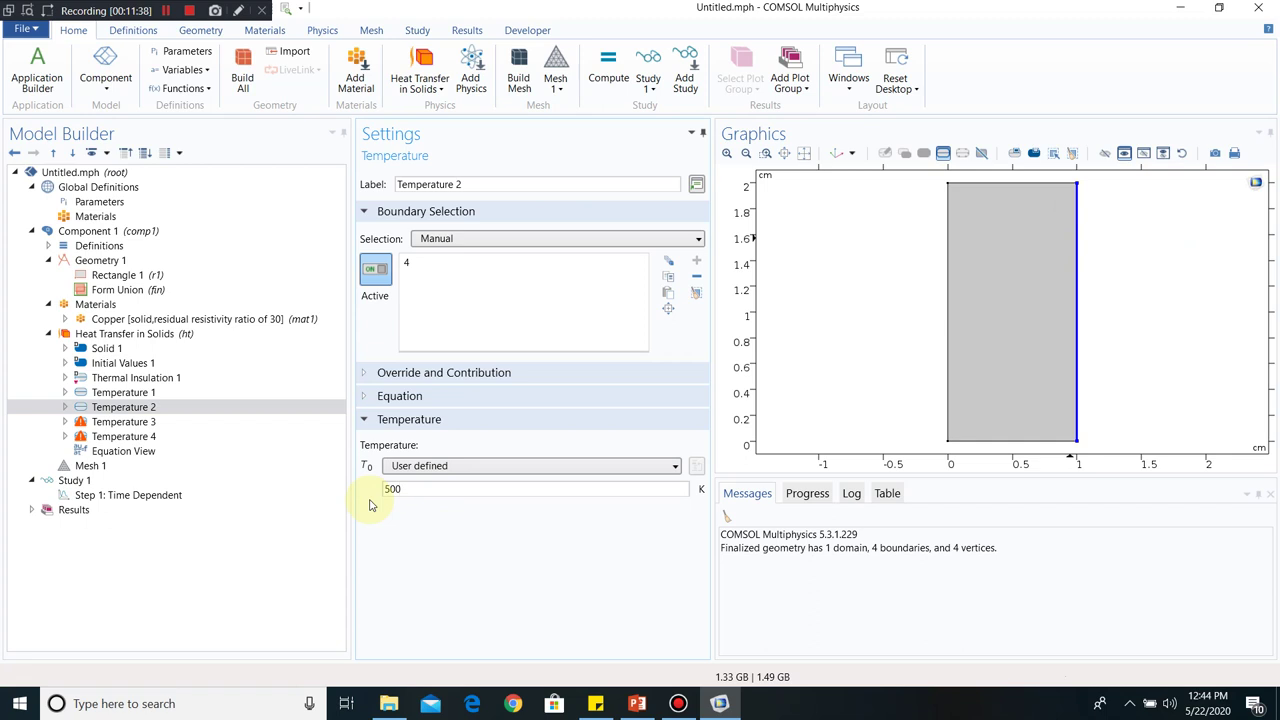
- Apply Temperature 3 to the rectangle's bottom edge and set it to 400 K
left_click(170, 422)
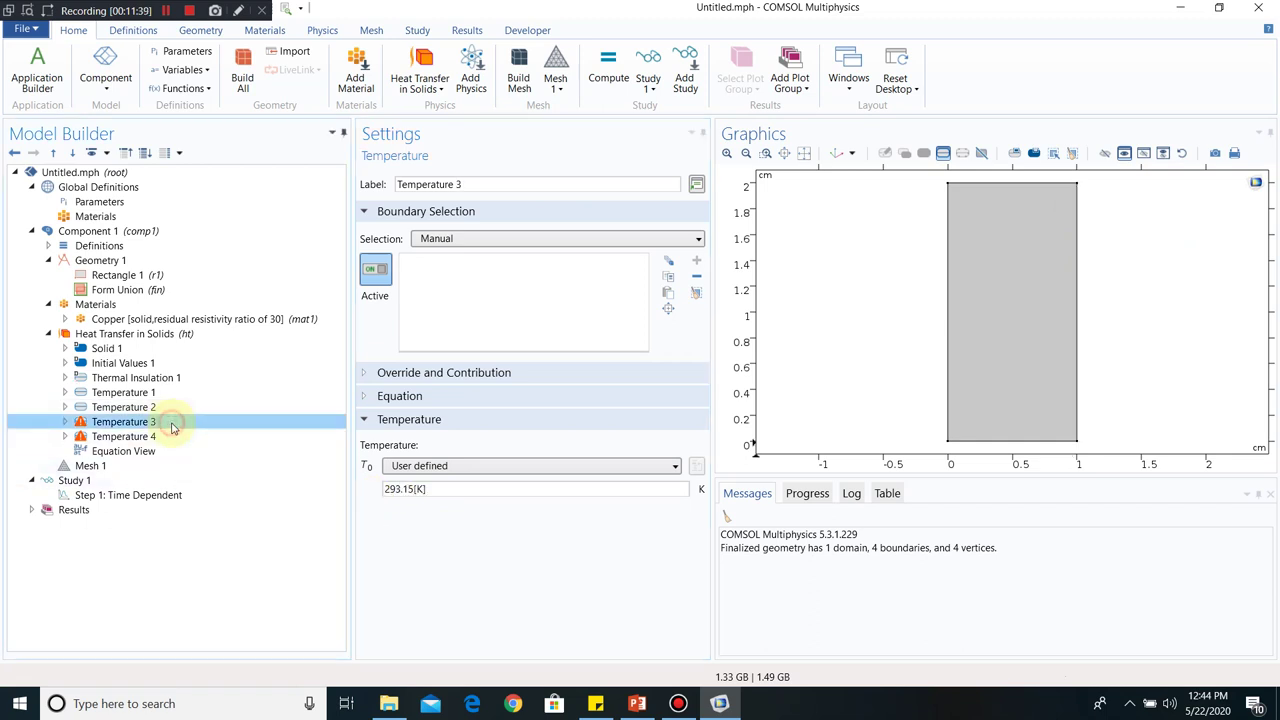
left_click(1022, 441)
triple_click(440, 489)
type("400")
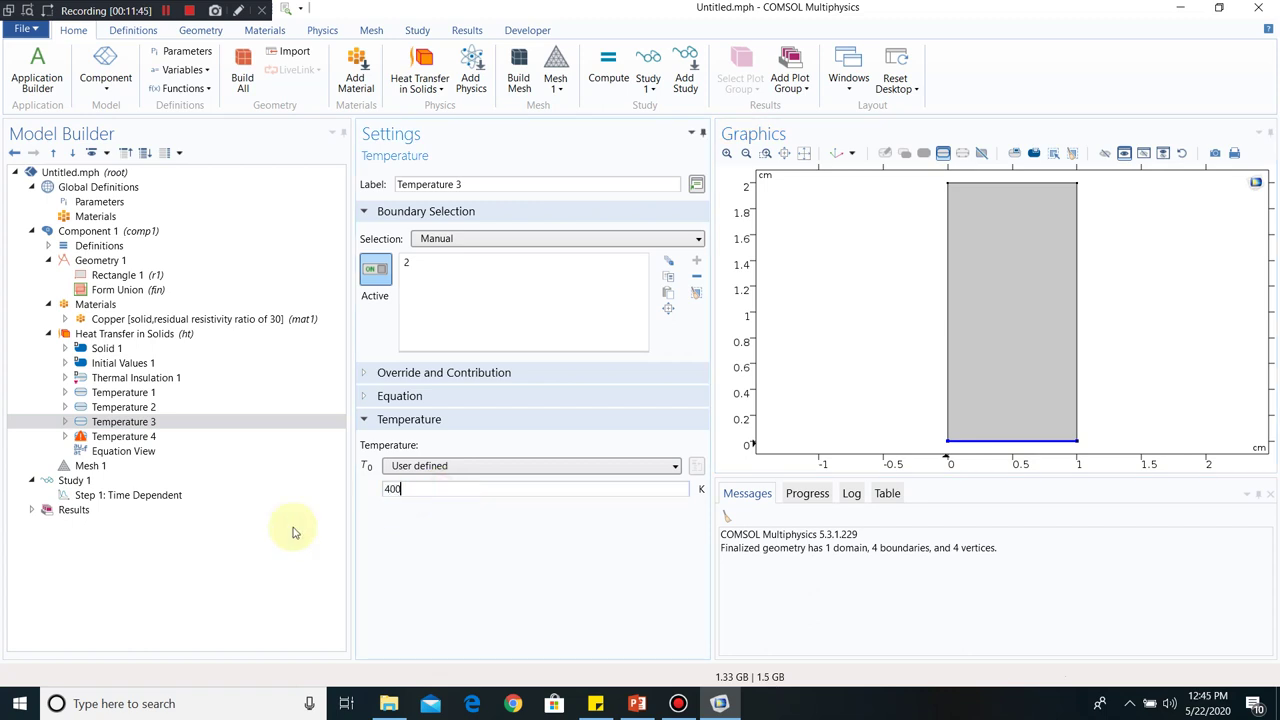
- Apply Temperature 4 to the rectangle's left edge and set it to 350 K
left_click(181, 434)
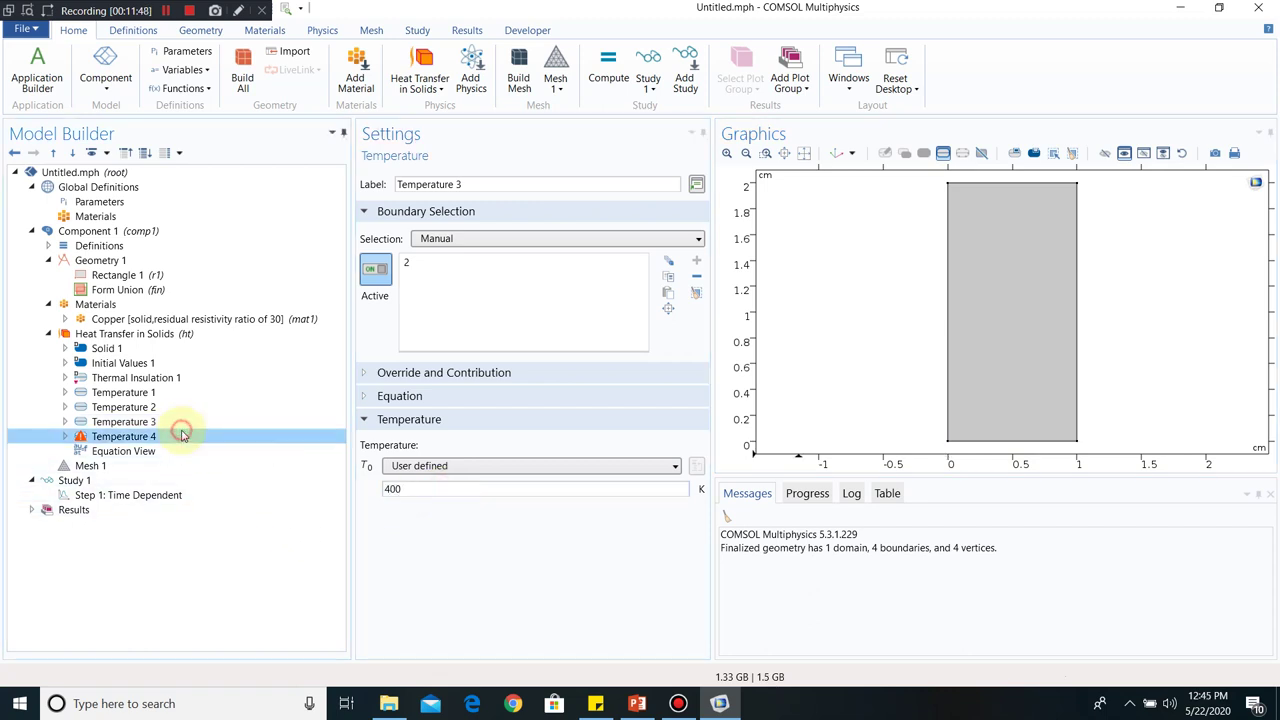
left_click(948, 265)
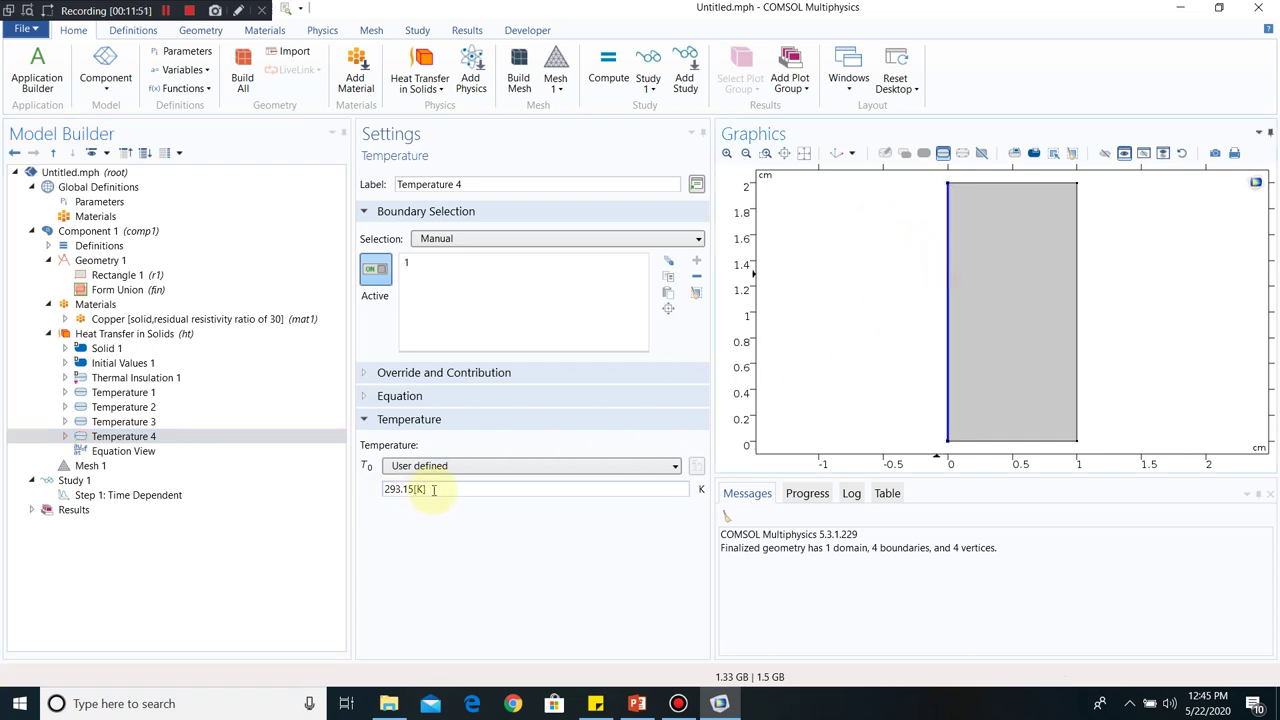
left_click_drag(431, 489, 360, 495)
key("BackSpace")
type("350")
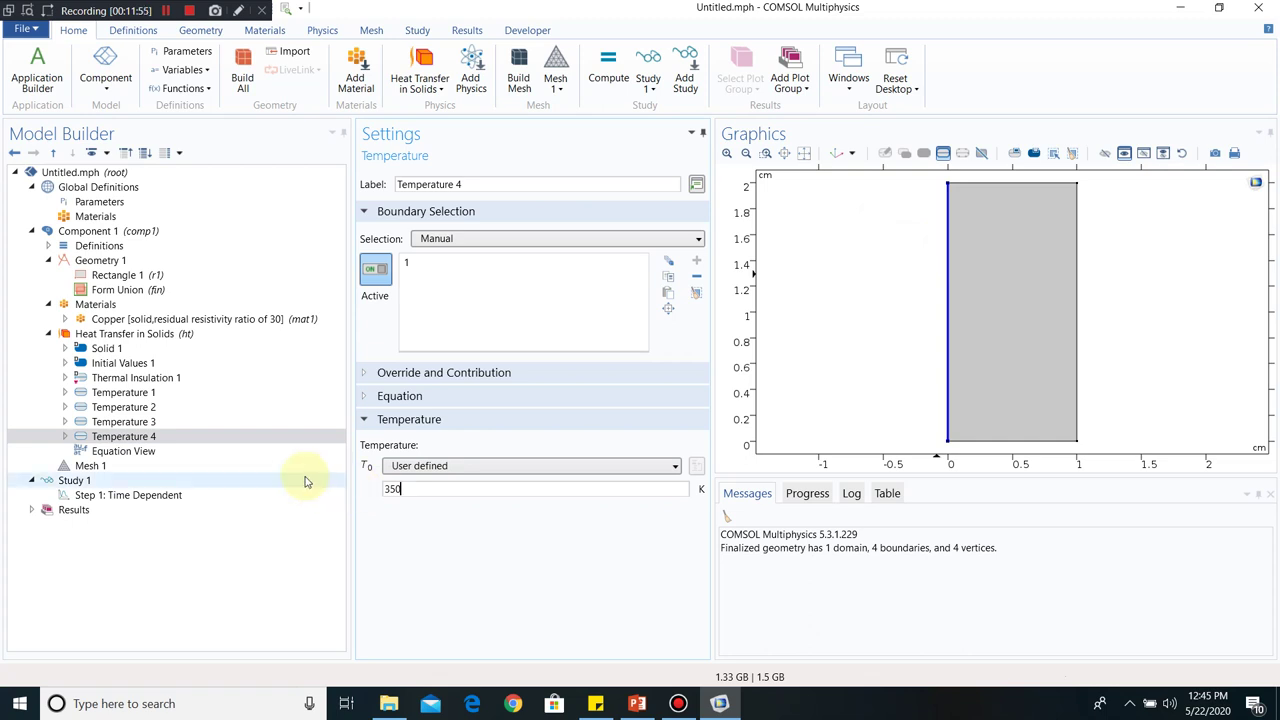
left_click(230, 437)
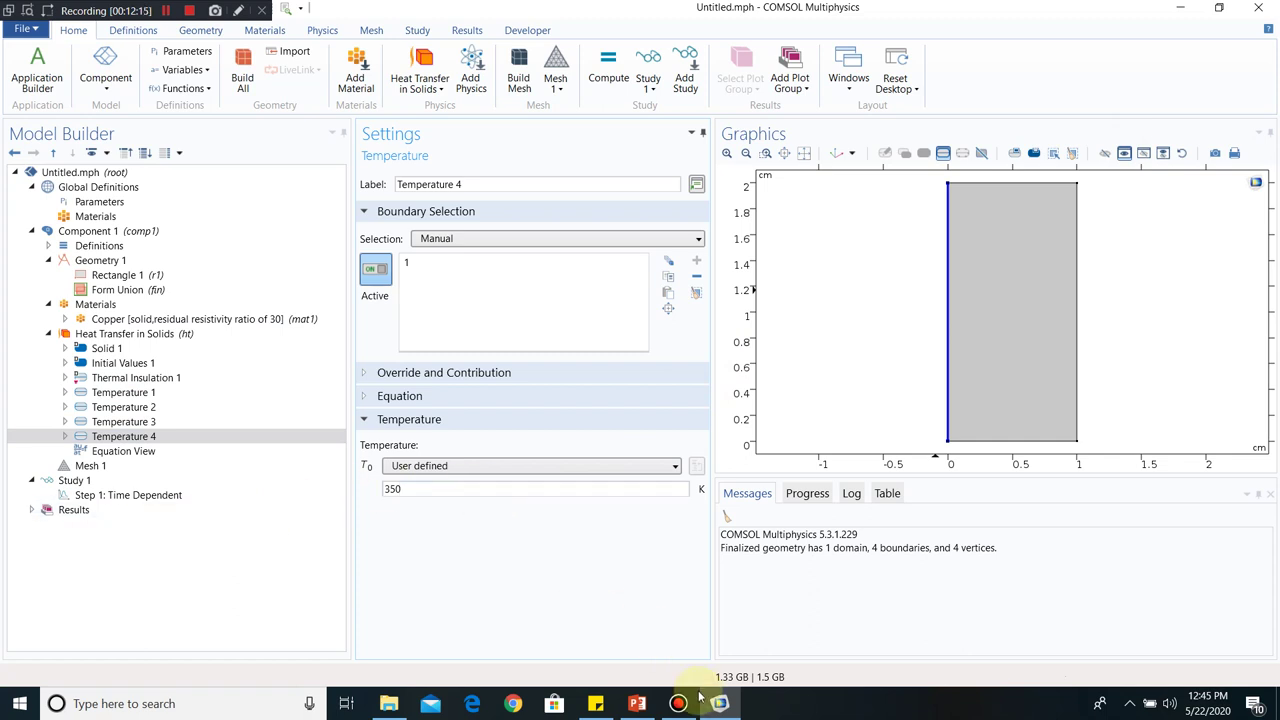
- Switch to PowerPoint to review slide 4 with the two-dimensional heat equation and boundary temperatures, and return to COMSOL
left_click(637, 703)
left_click(135, 315)
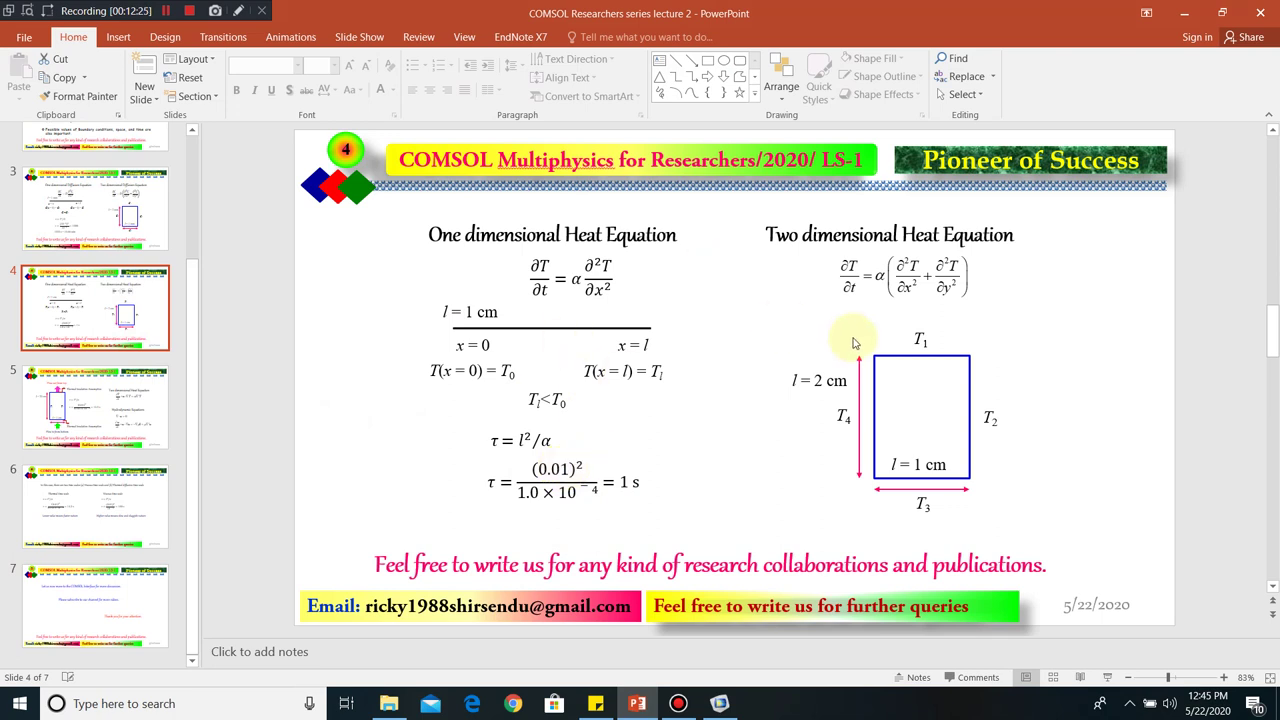
left_click(720, 702)
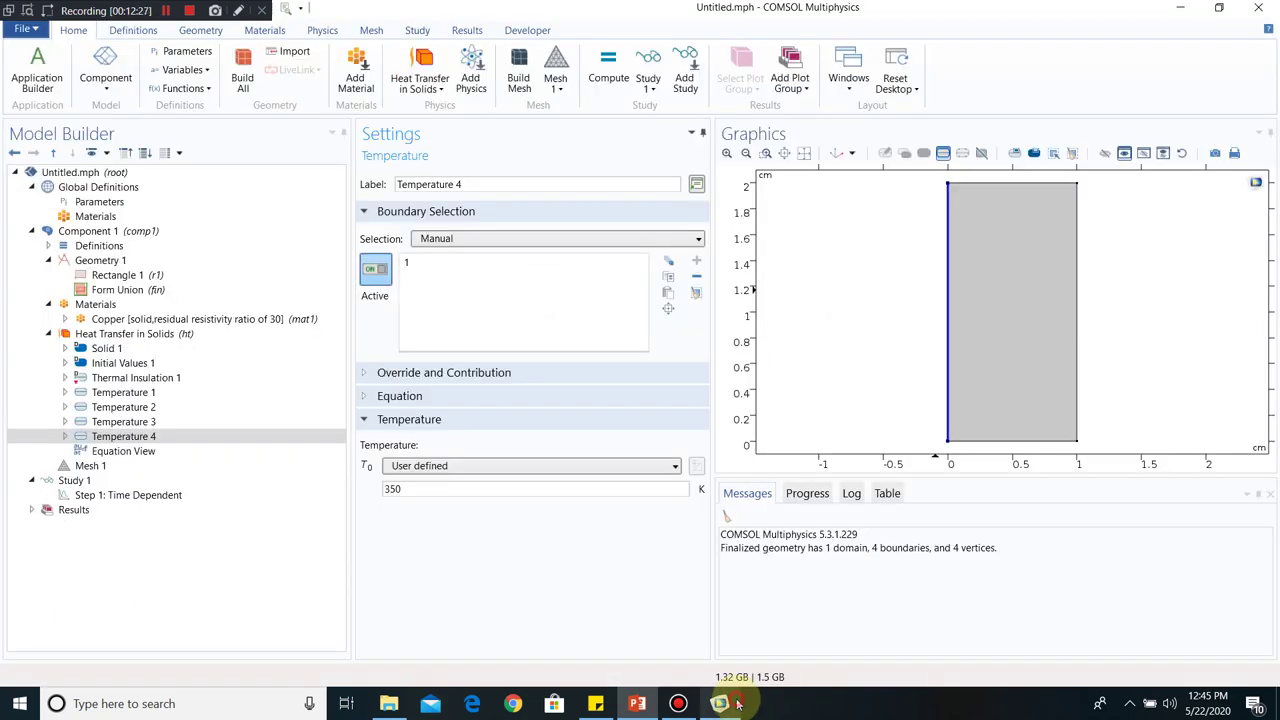
- Set the physics-controlled mesh's element size to Extra fine and build the mesh
left_click(114, 466)
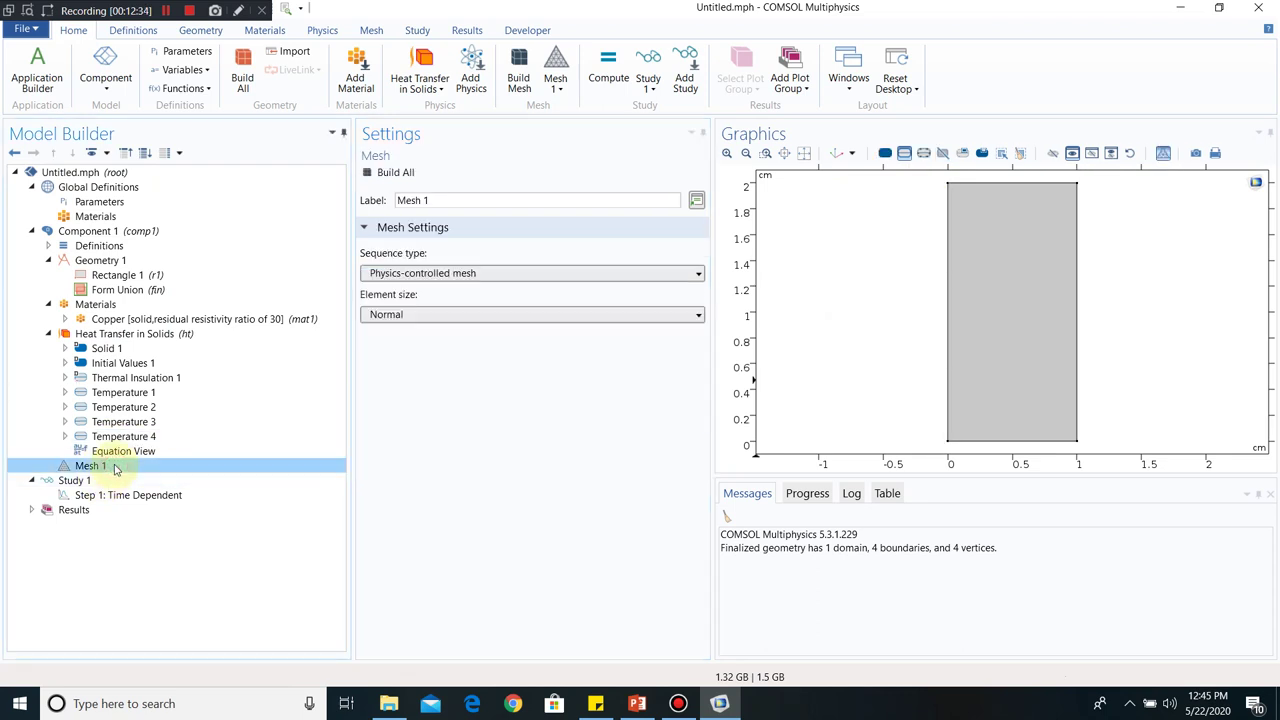
left_click(413, 314)
left_click(410, 350)
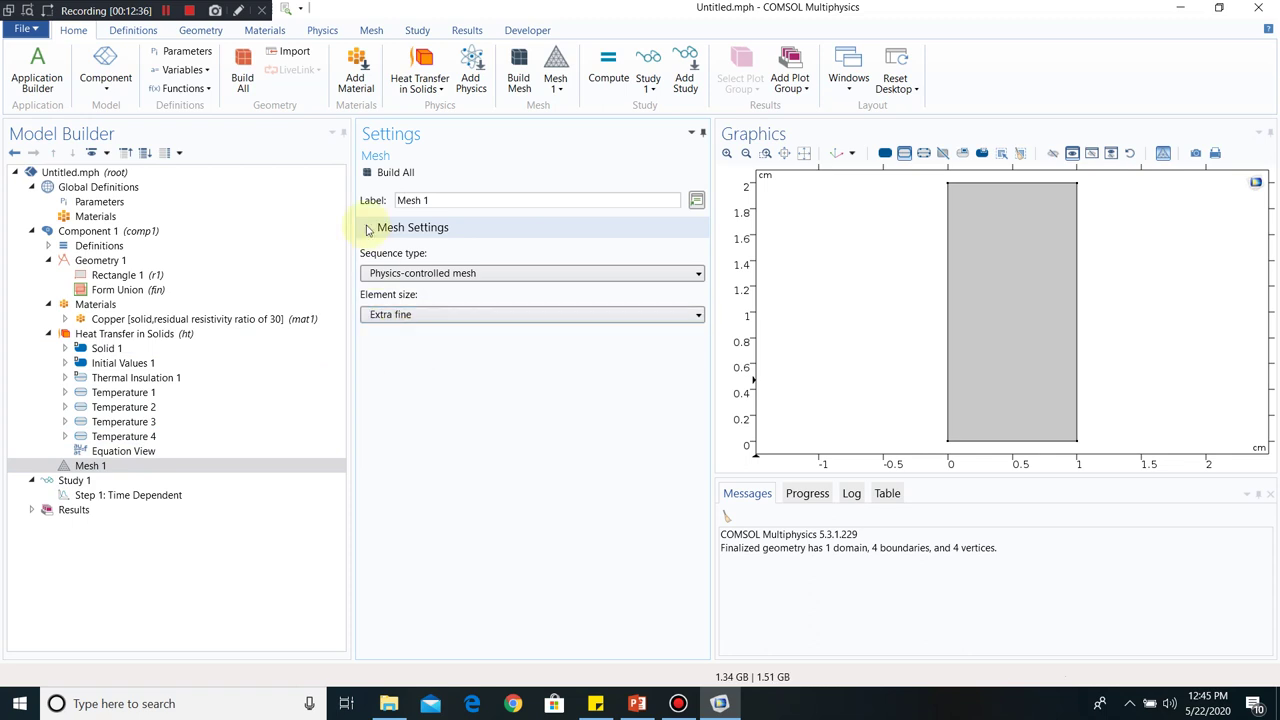
left_click(384, 174)
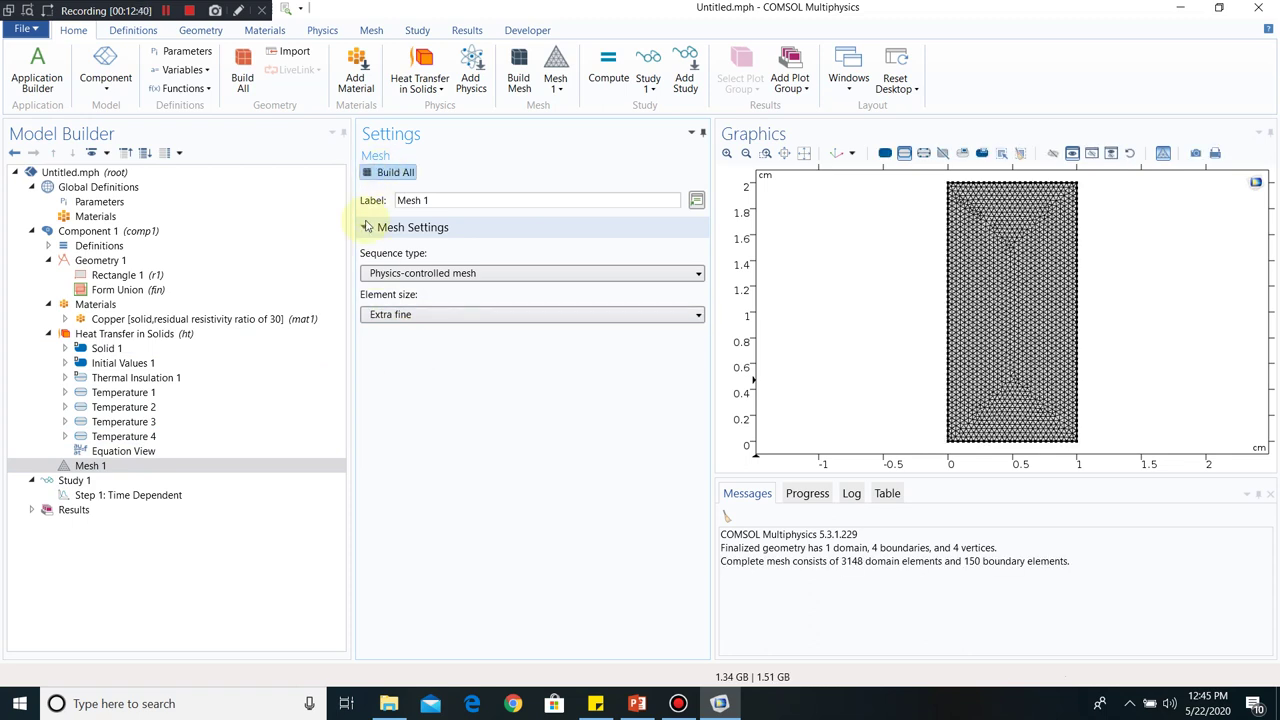
- Compute the Time Dependent study and display the solver log
left_click(190, 495)
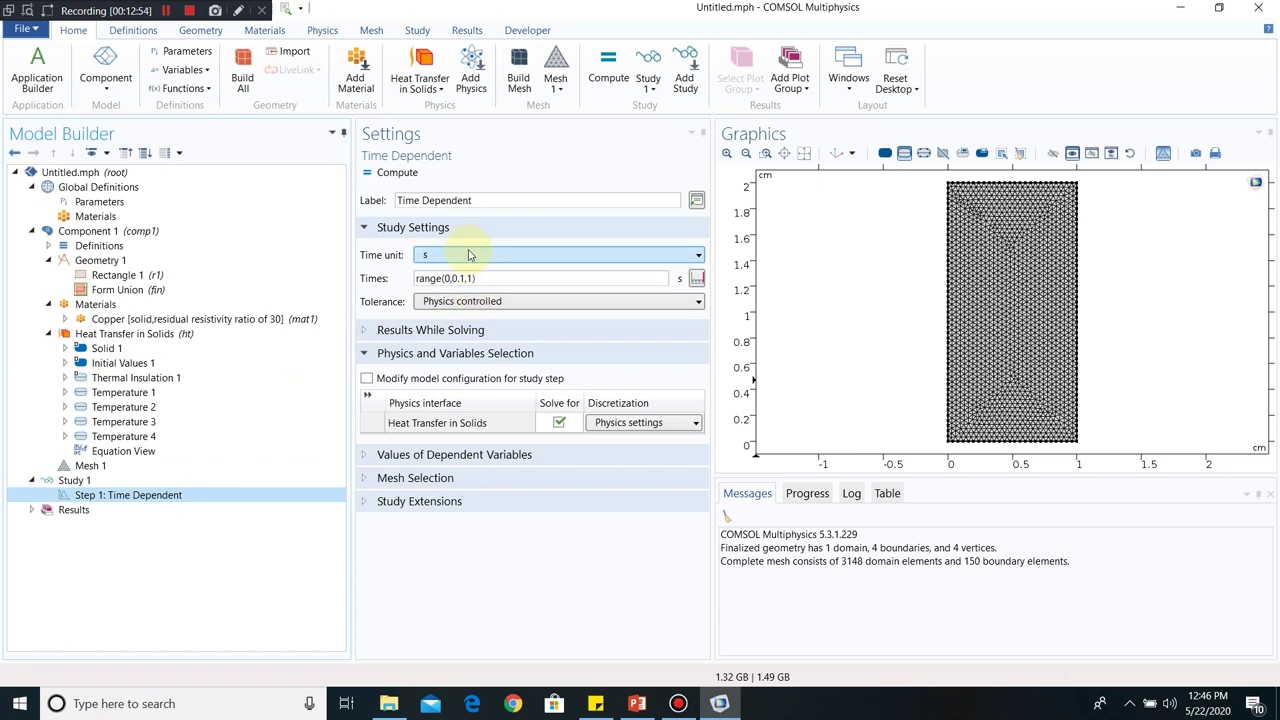
left_click(402, 174)
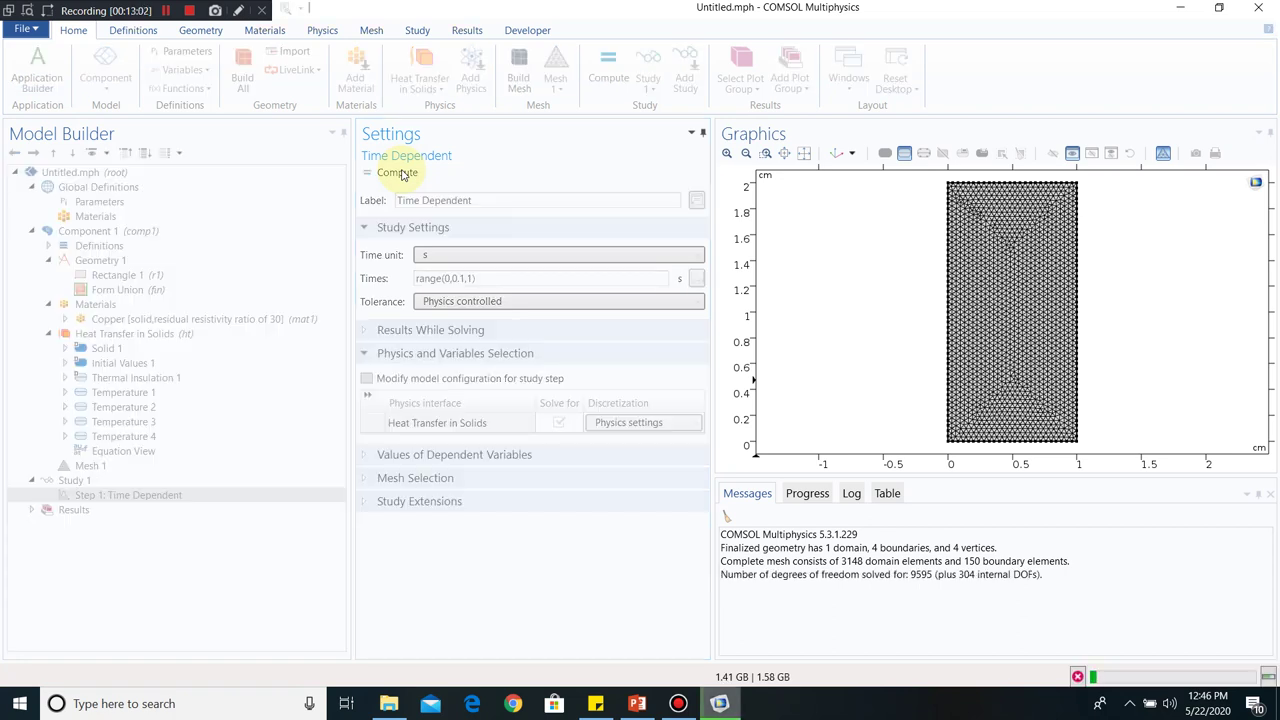
left_click(850, 495)
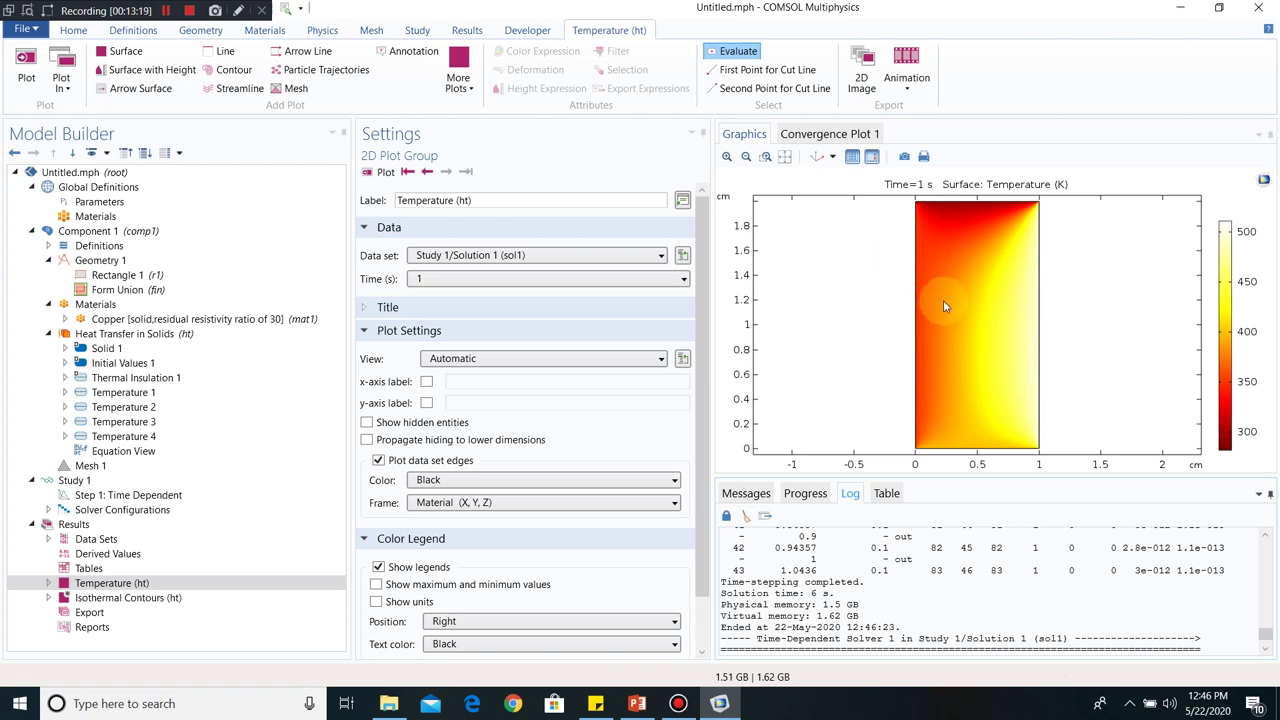
- Evaluate the temperature at three points of the surface plot: near the right edge, near the left edge and near the top
left_click(1020, 302)
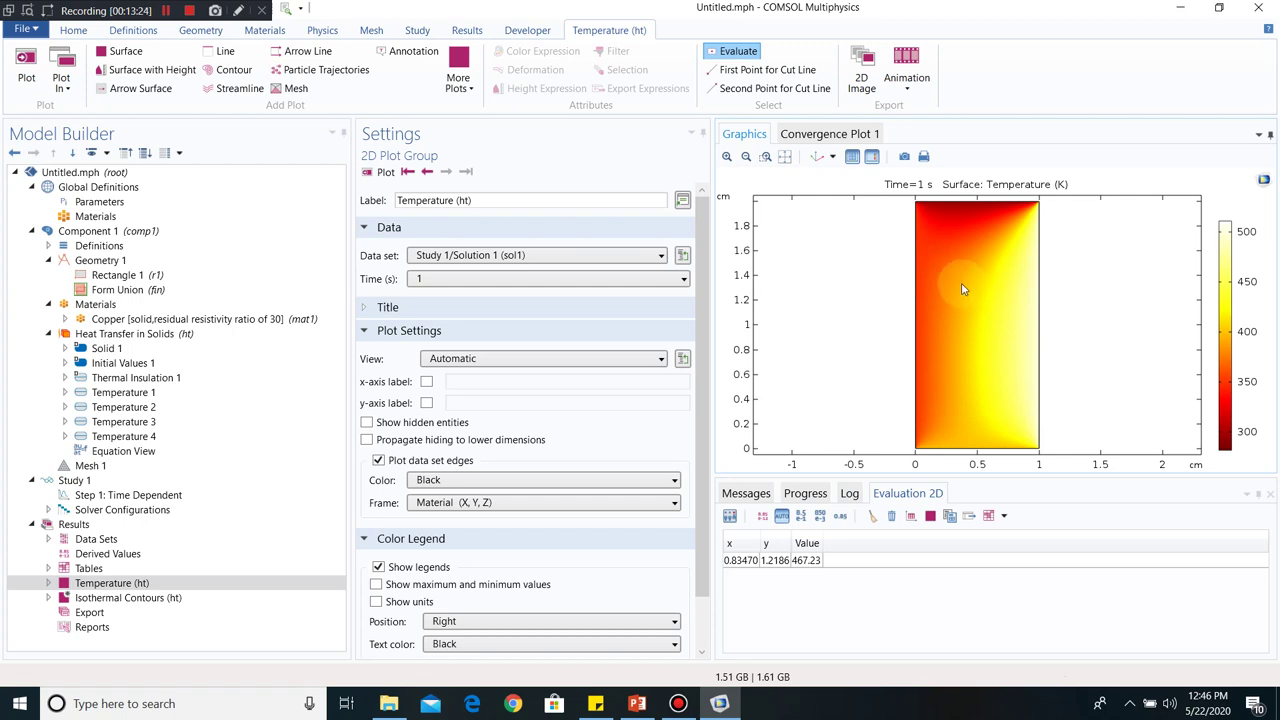
left_click(934, 264)
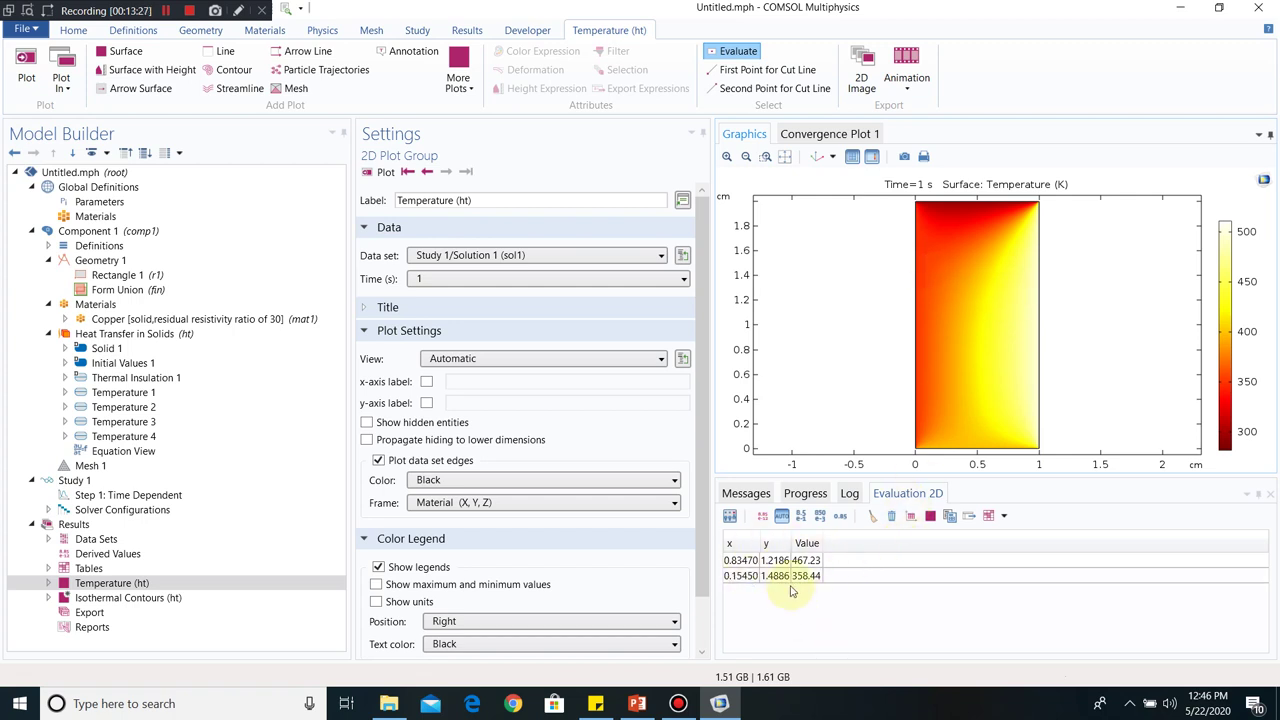
left_click(945, 212)
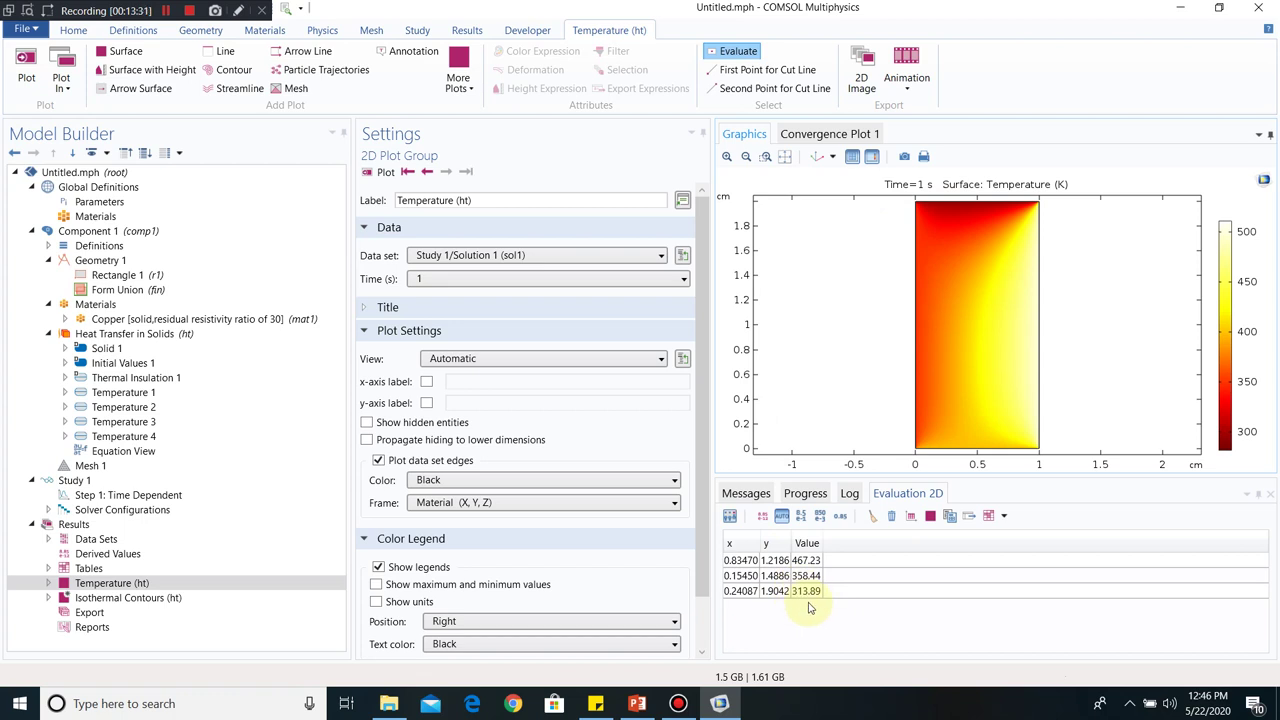
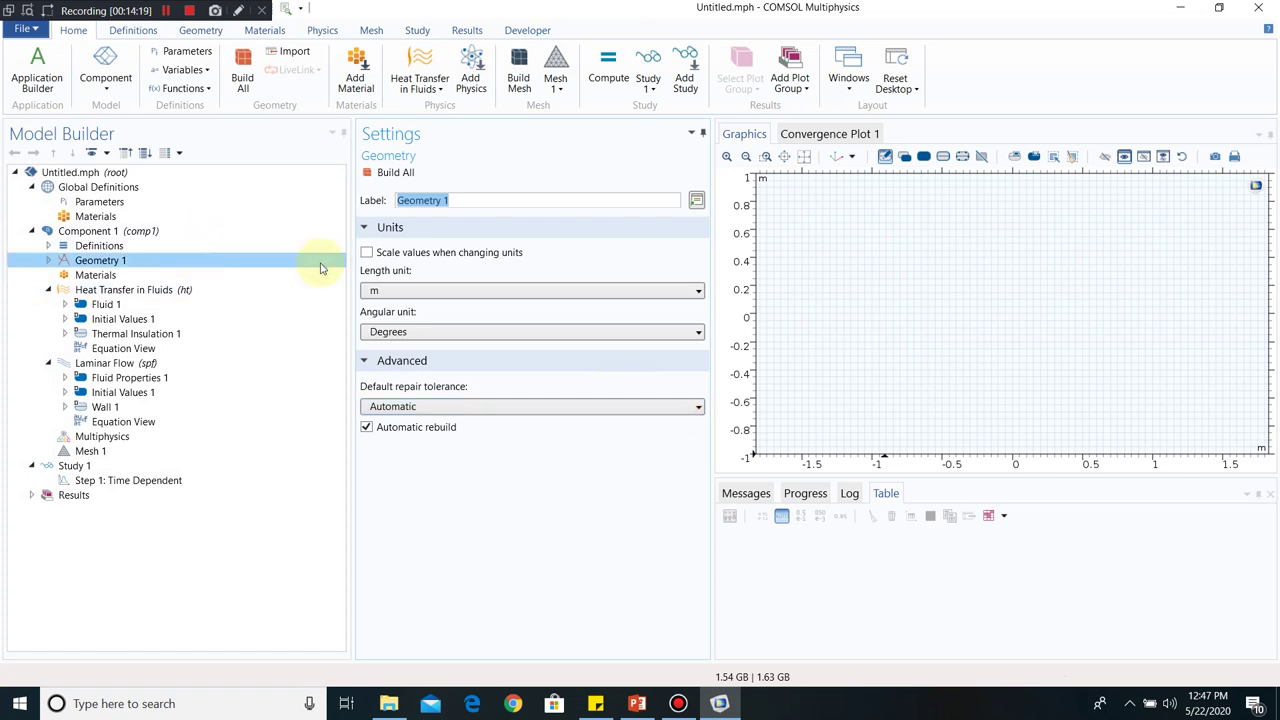
- Set the new model's geometry length unit to cm and build a solid rectangle 1 cm wide and 20 cm high
left_click(451, 289)
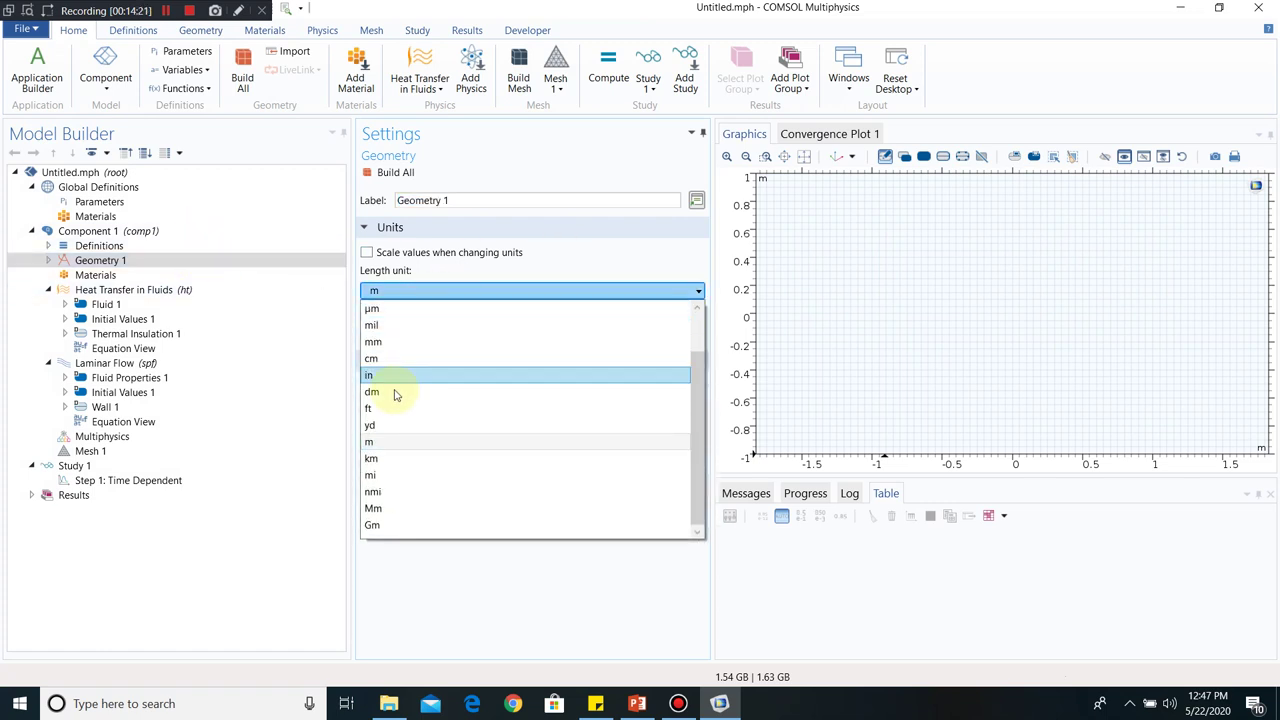
left_click(405, 359)
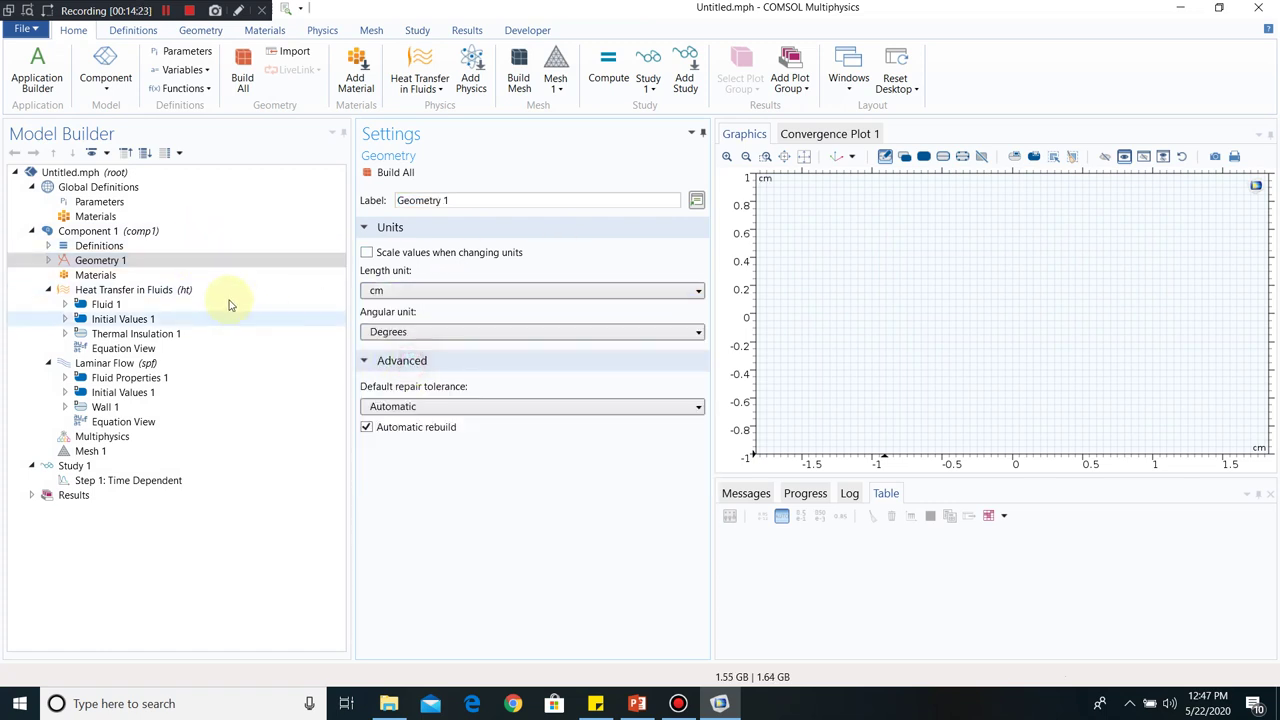
left_click(204, 268)
right_click(204, 268)
left_click(258, 316)
double_click(434, 334)
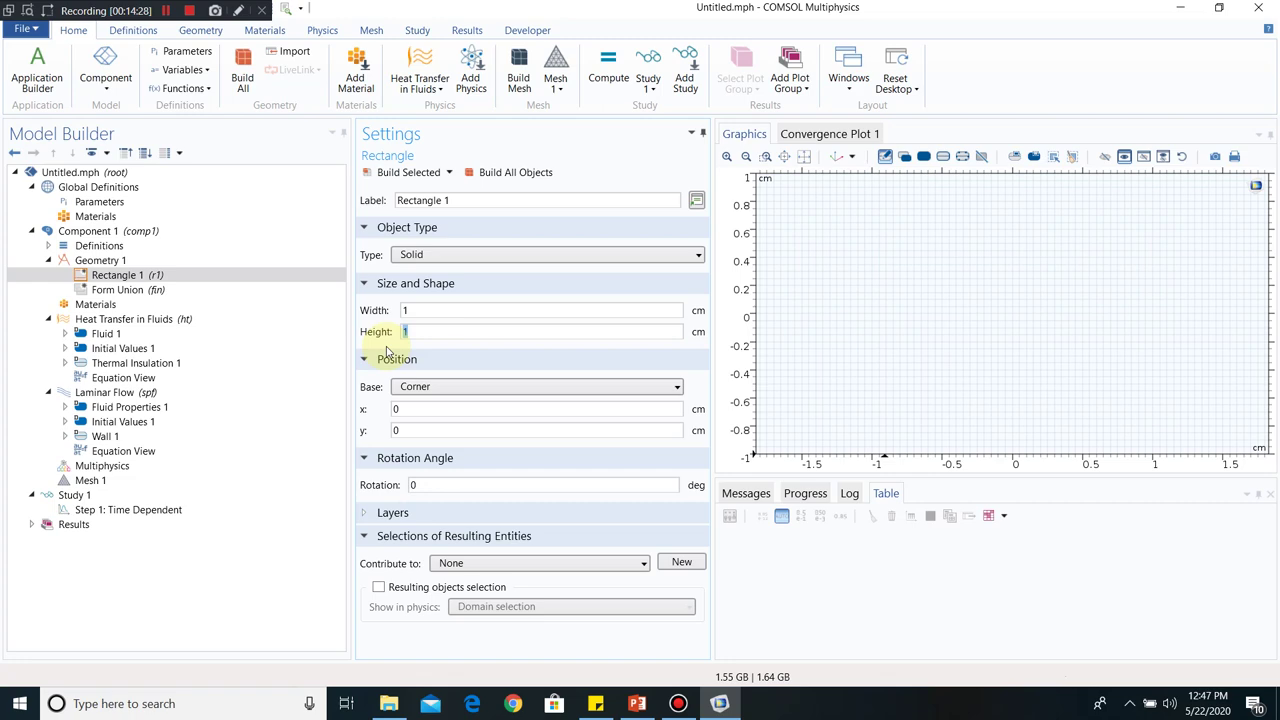
left_click(636, 703)
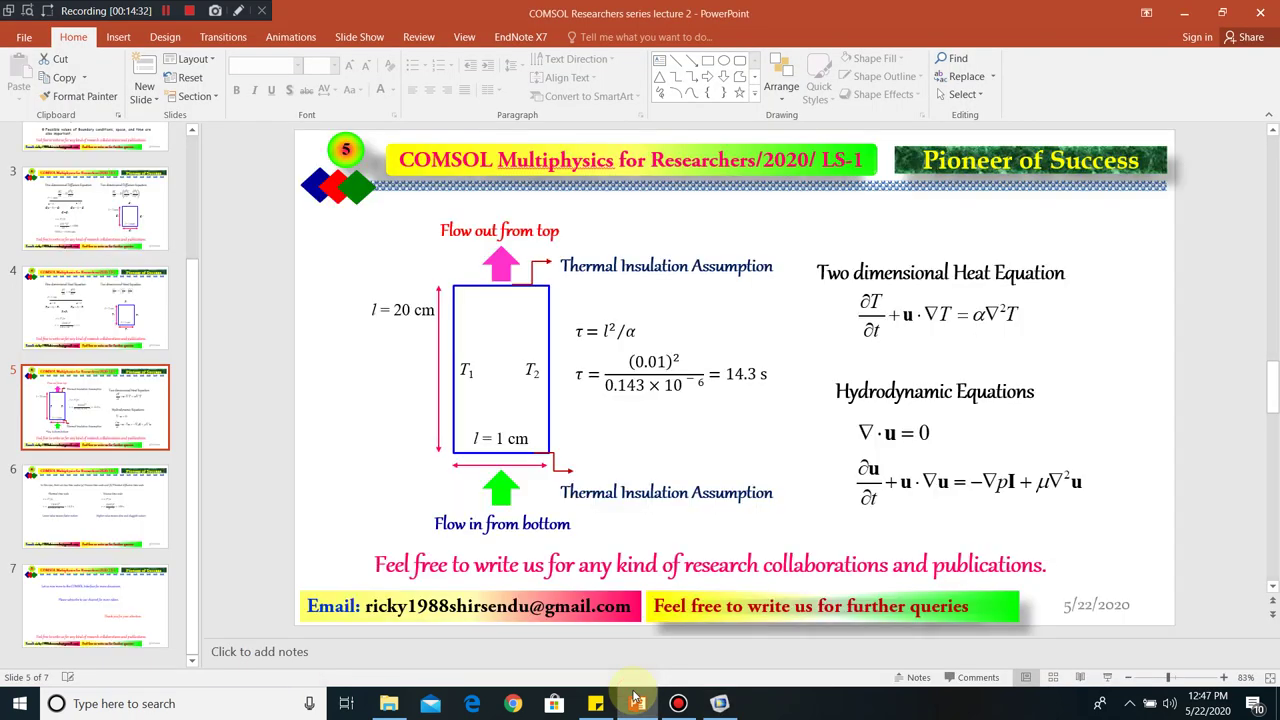
left_click(636, 703)
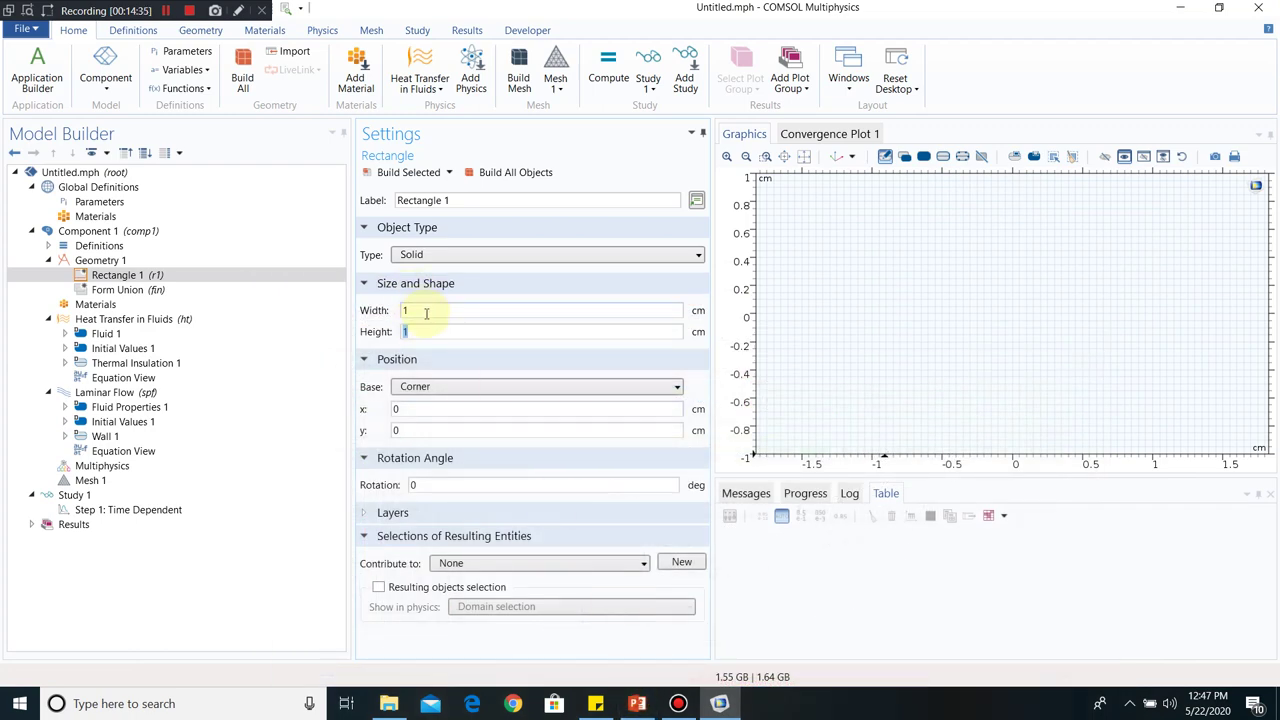
left_click(410, 174)
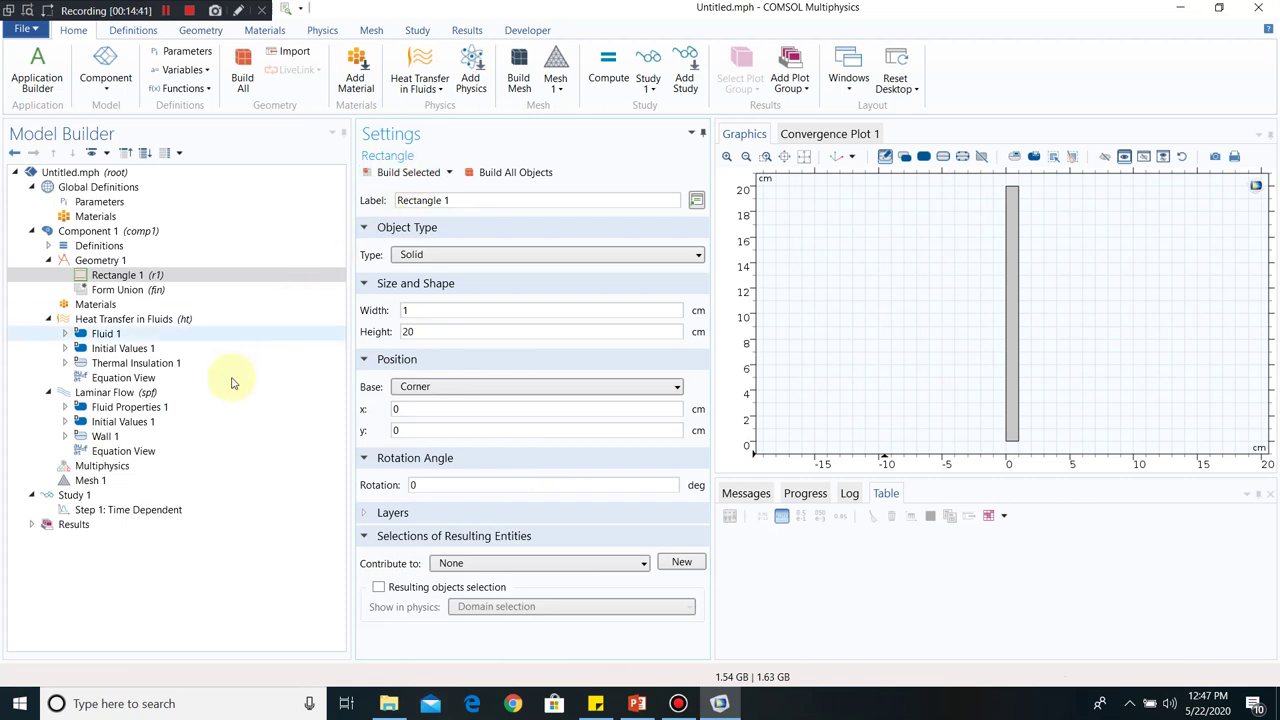
- Search the material library for water and add Water, liquid to the component's rectangle domain
left_click(128, 306)
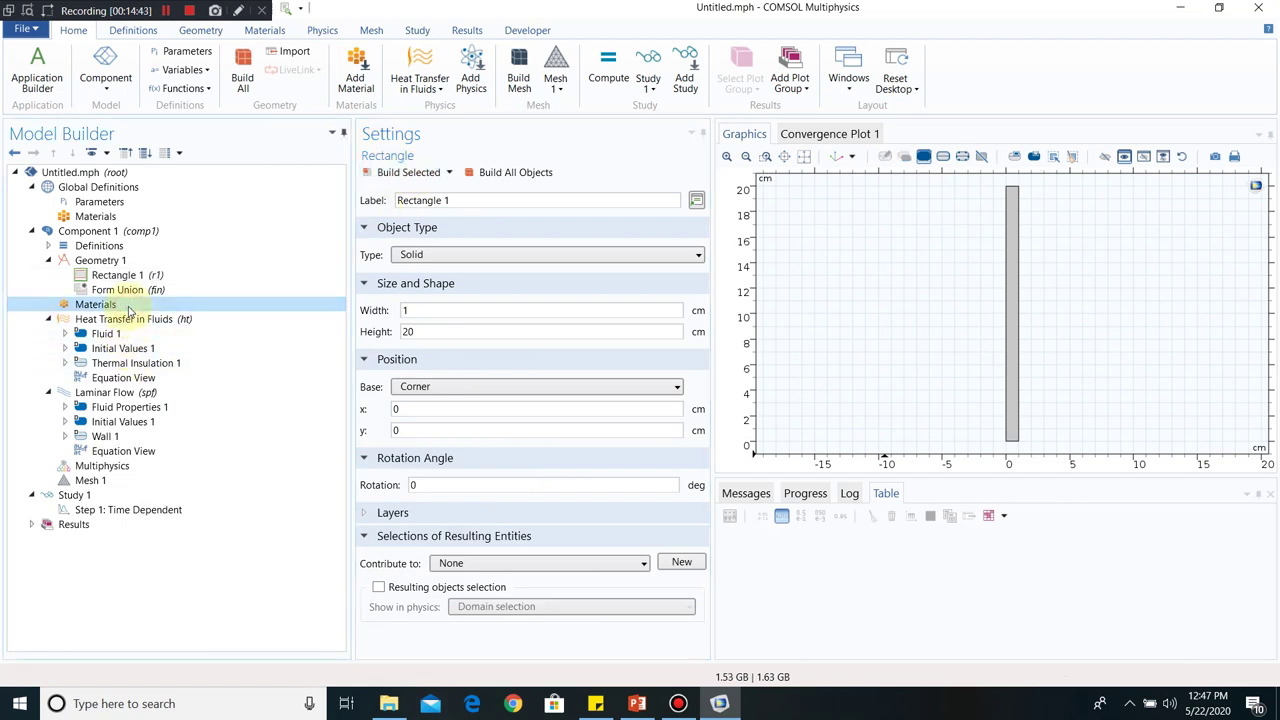
right_click(147, 303)
left_click(188, 316)
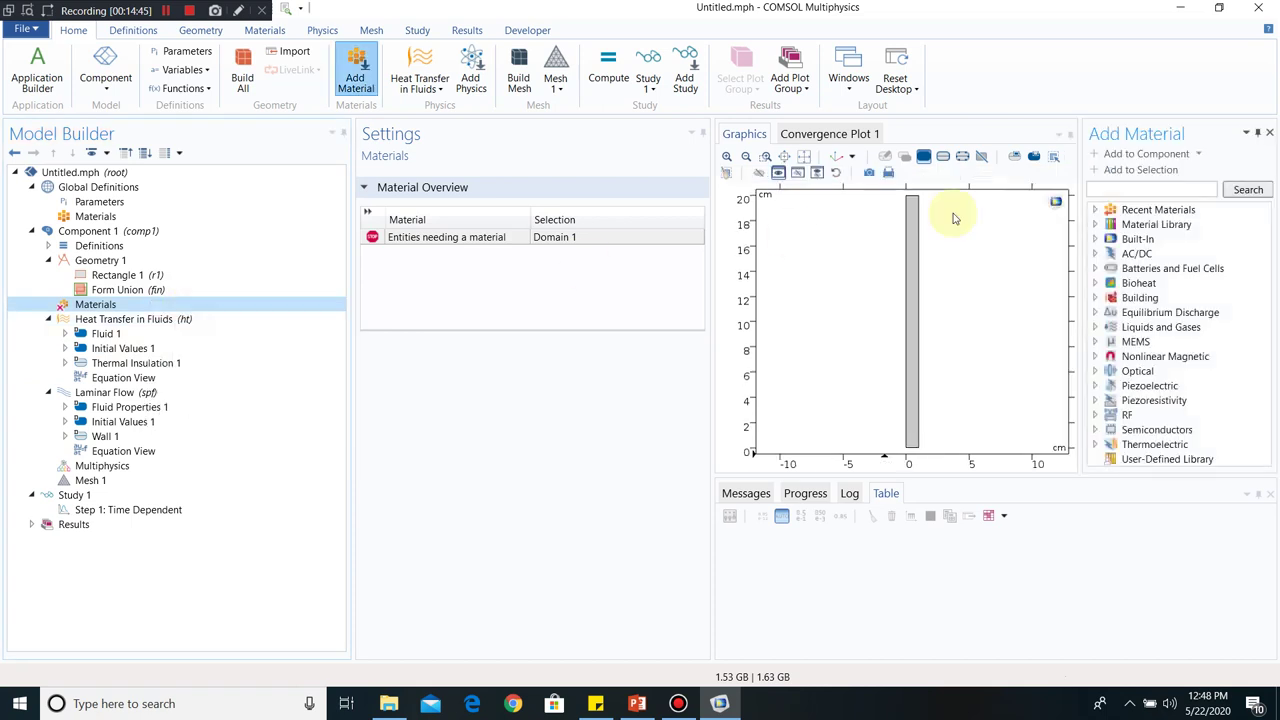
left_click(1153, 188)
type("w")
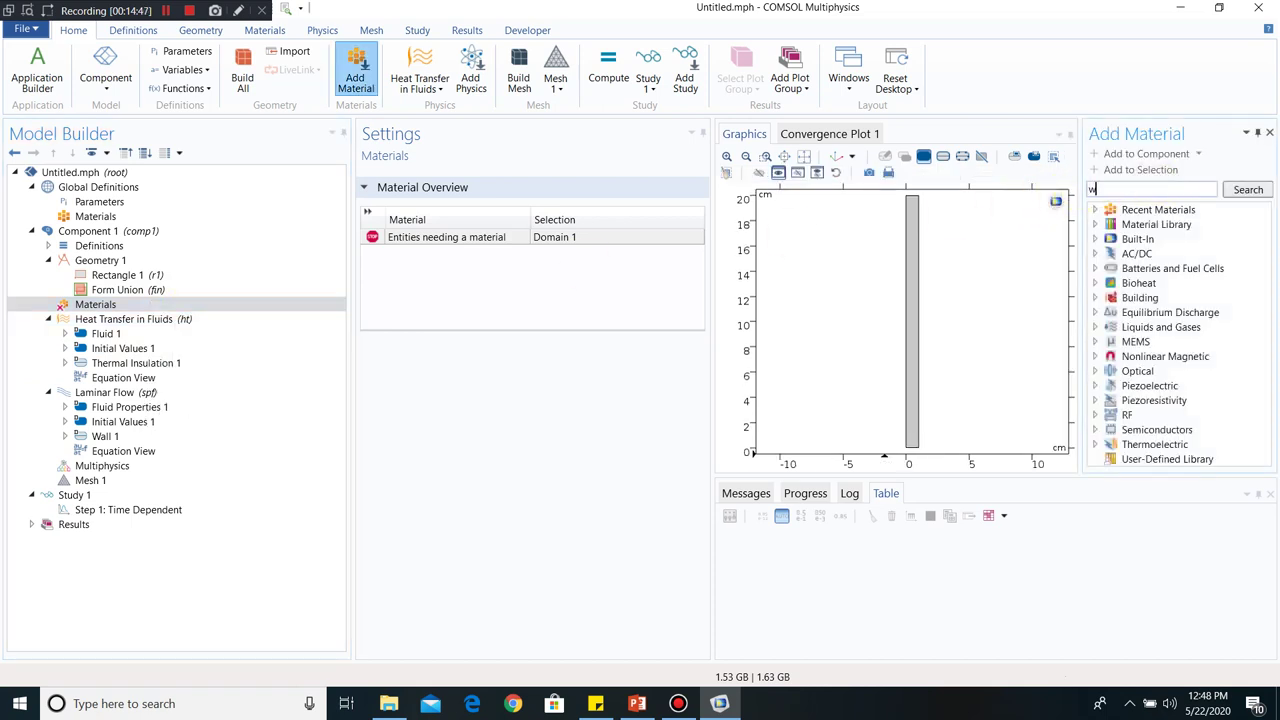
type("ater")
left_click(1248, 190)
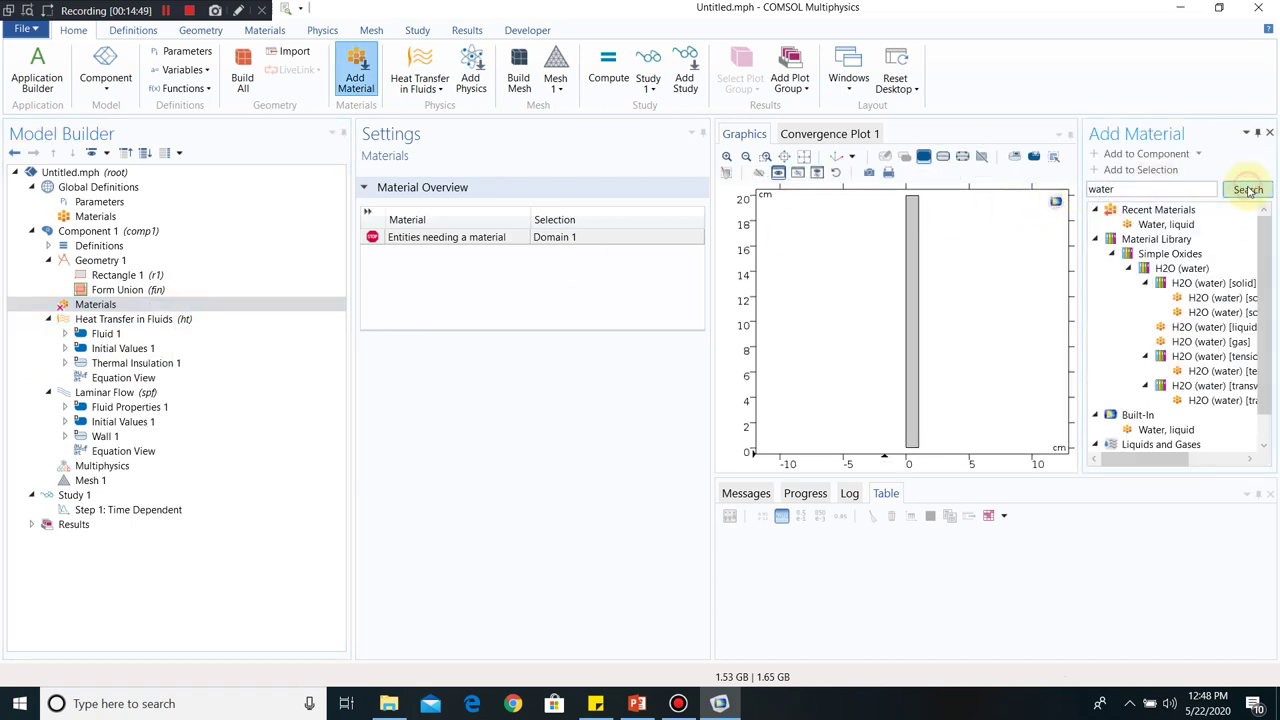
double_click(1170, 223)
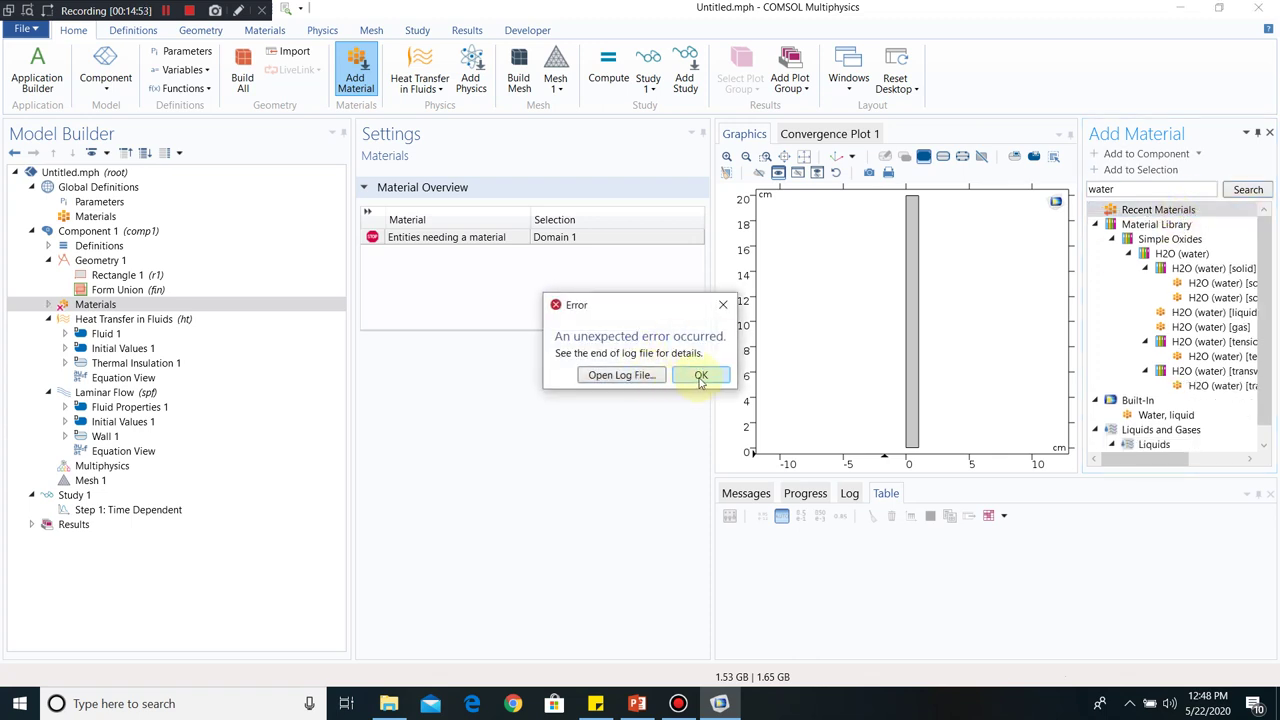
left_click(701, 376)
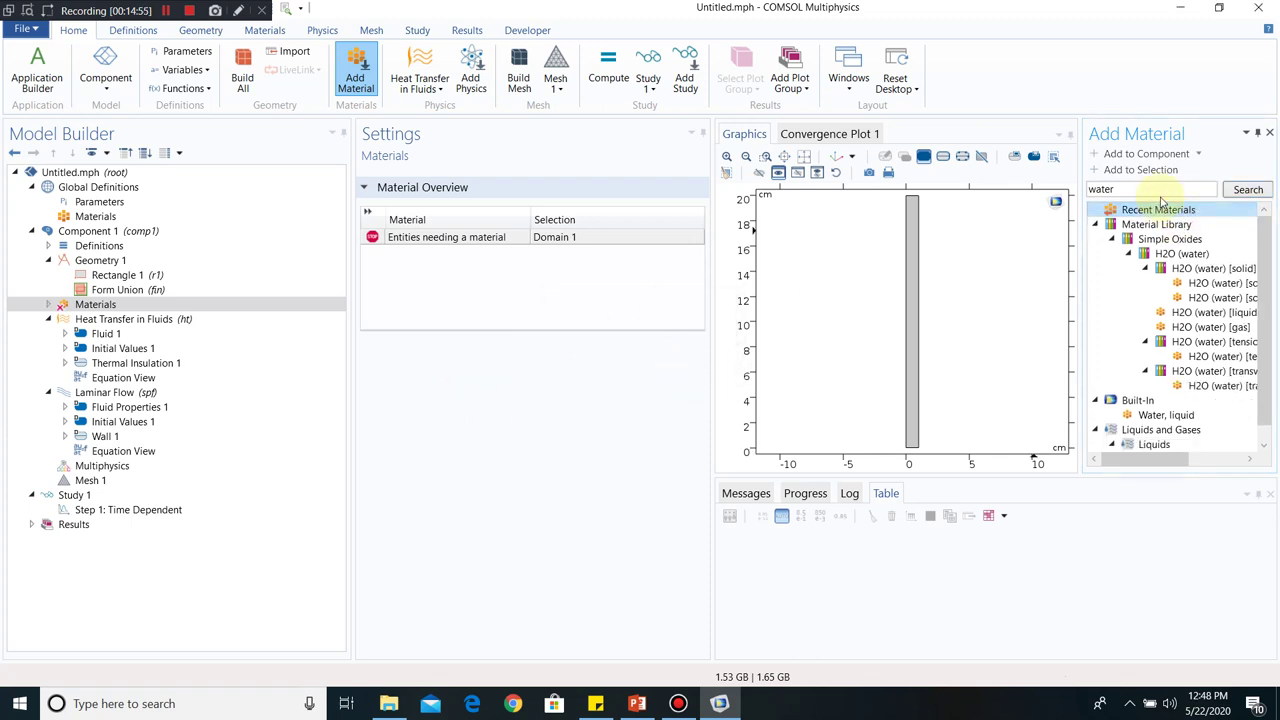
left_click(1268, 132)
left_click(44, 308)
left_click(140, 318)
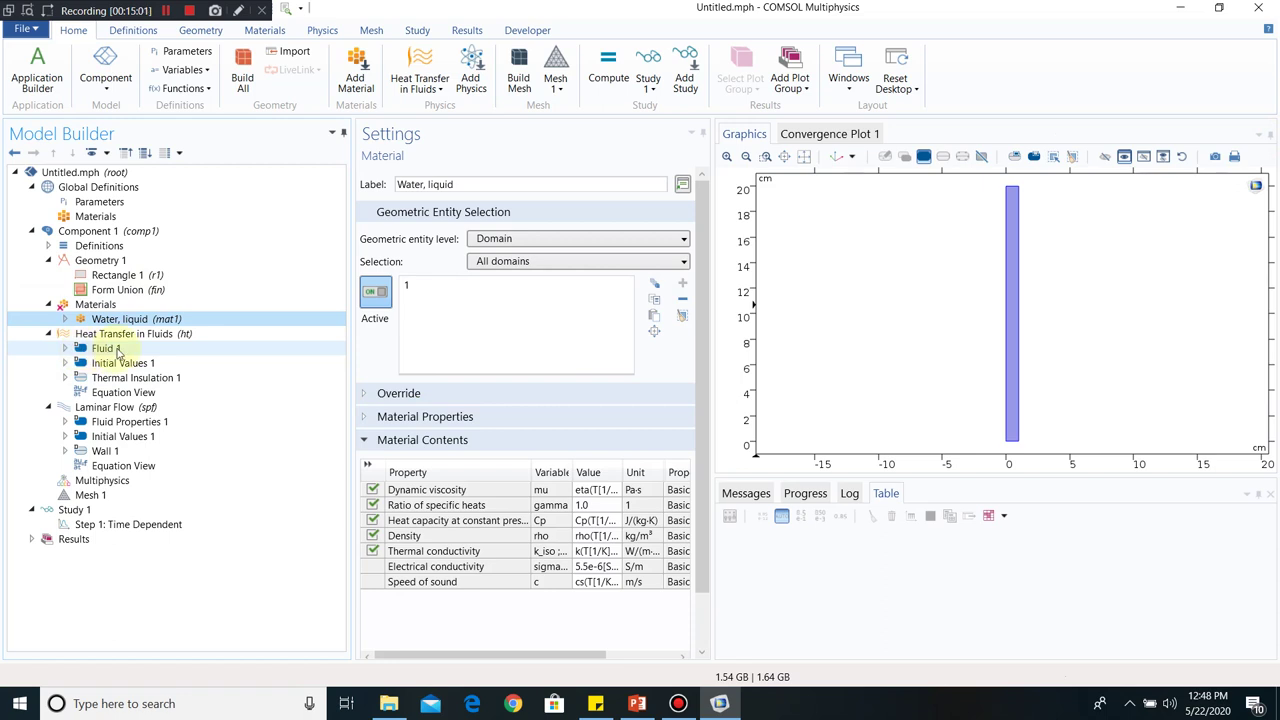
- Display the Heat Transfer in Fluids equation and add two Temperature boundary conditions to that interface
left_click(145, 336)
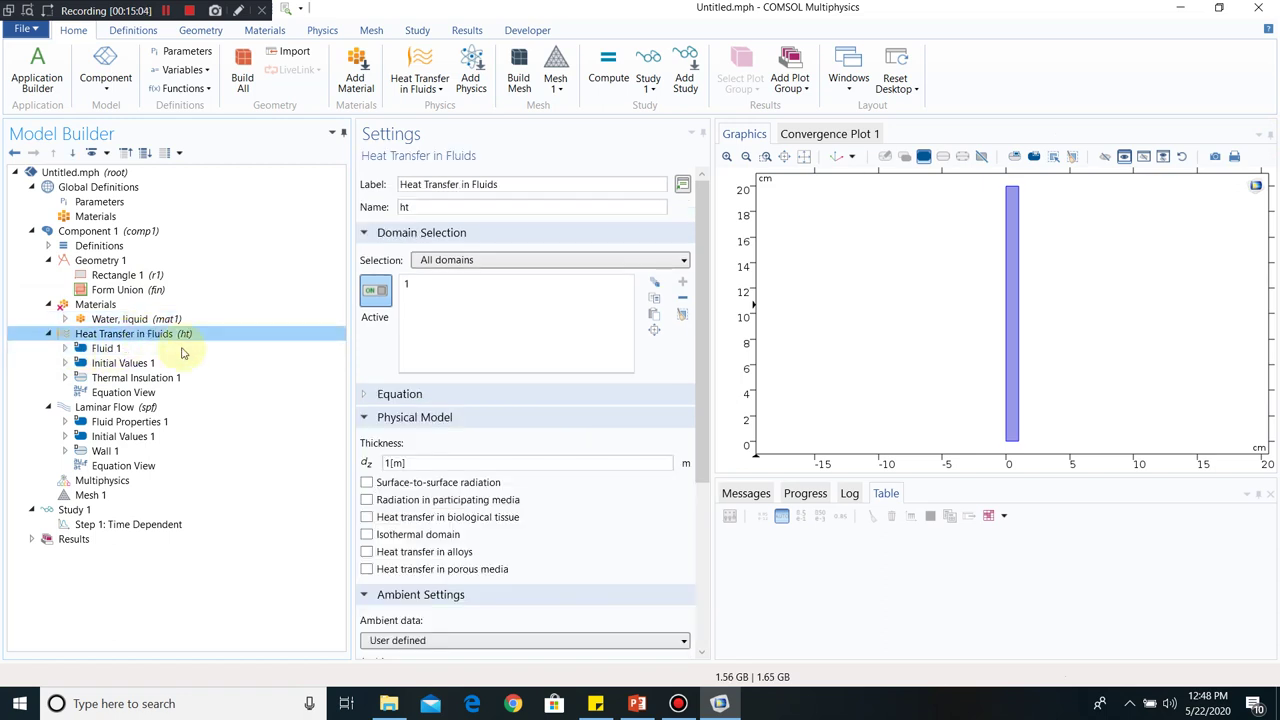
left_click(380, 394)
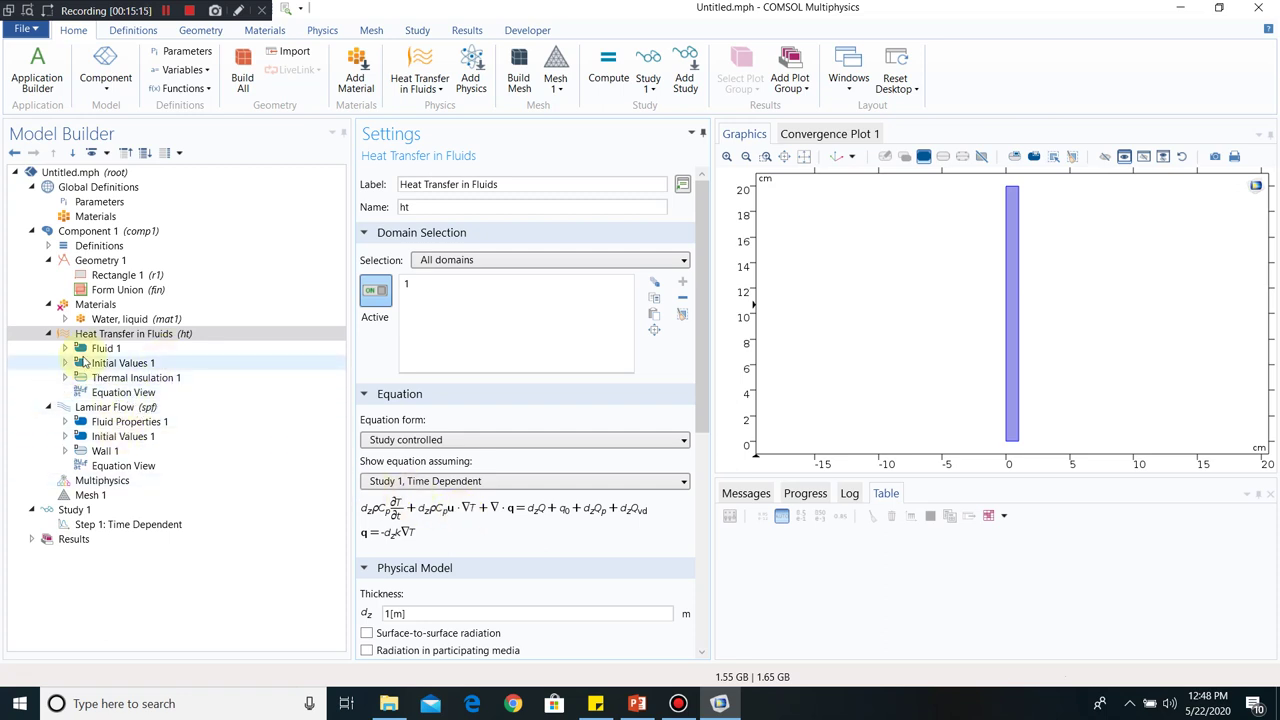
left_click(177, 336)
right_click(177, 336)
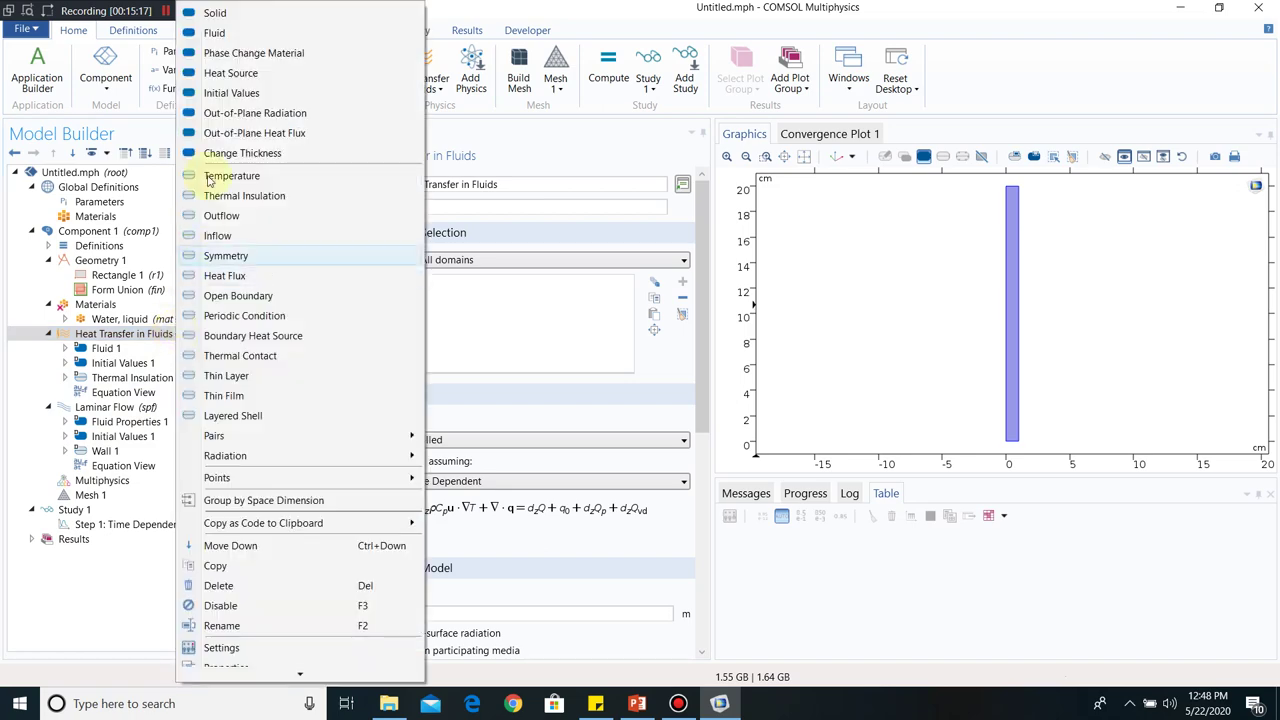
left_click(224, 238)
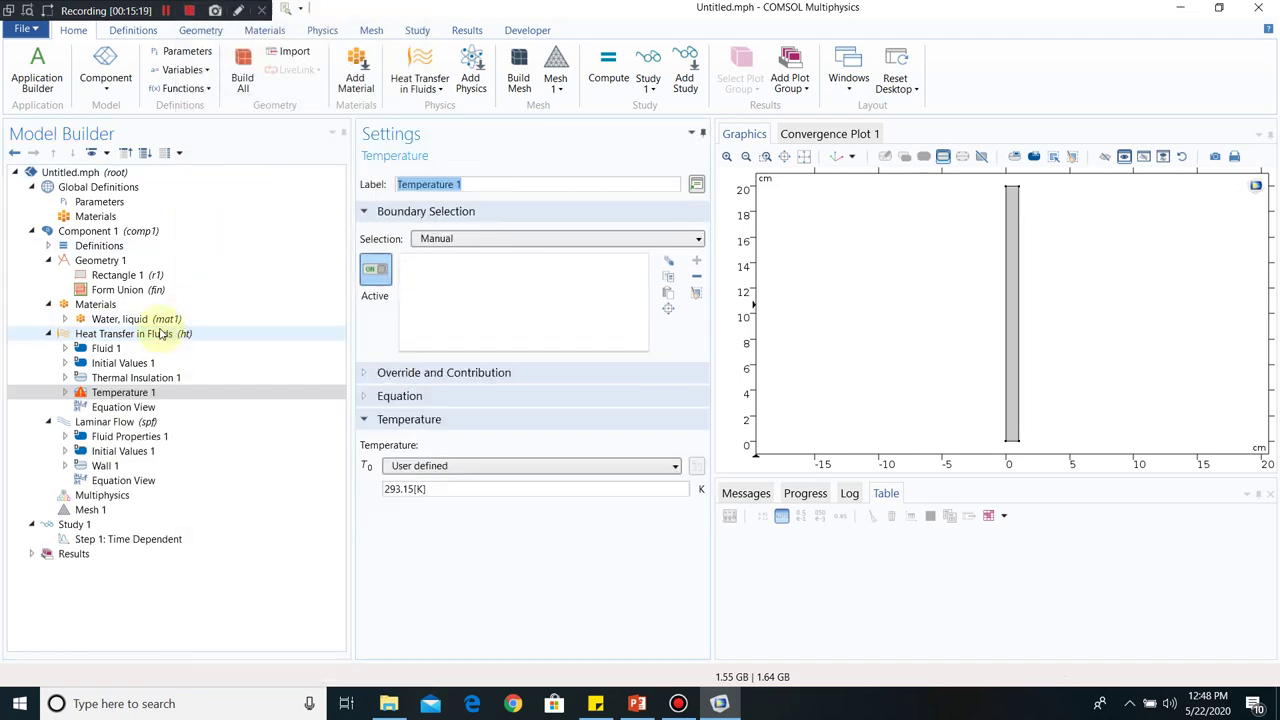
left_click(143, 337)
right_click(140, 340)
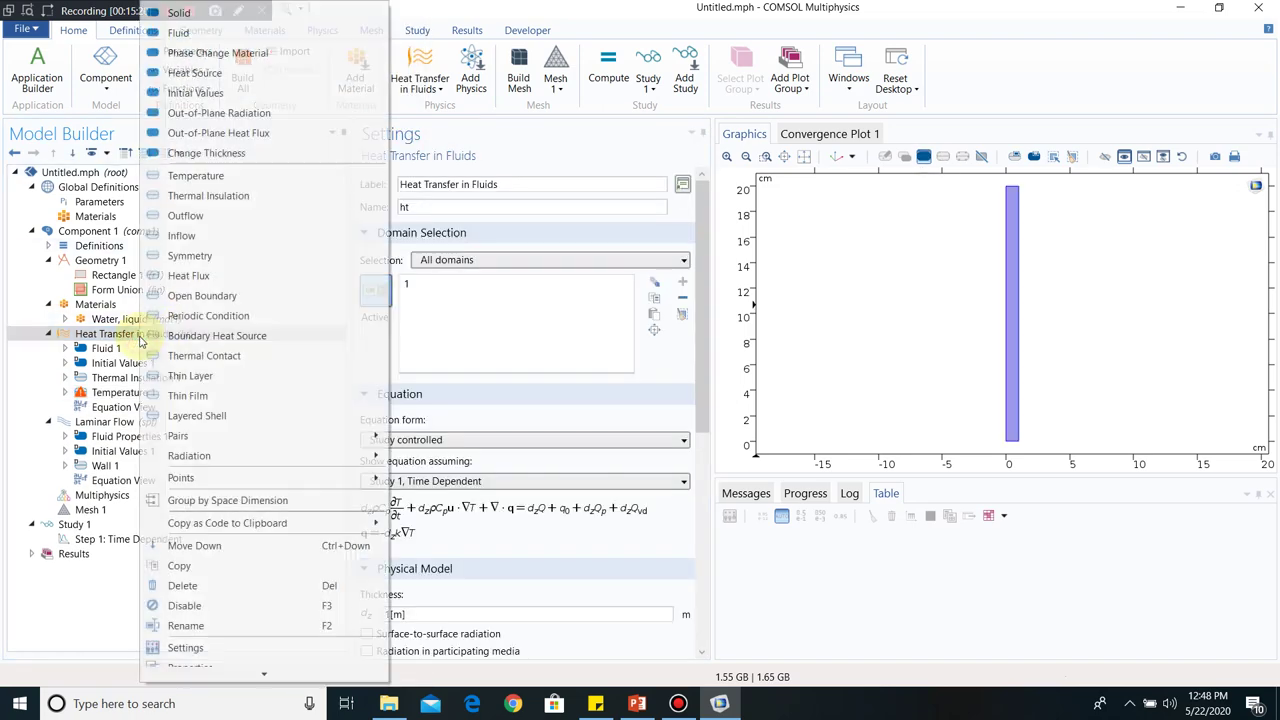
left_click(195, 176)
- Assign the first Temperature condition to the rectangle's left edge and set it to 400 K
left_click(148, 394)
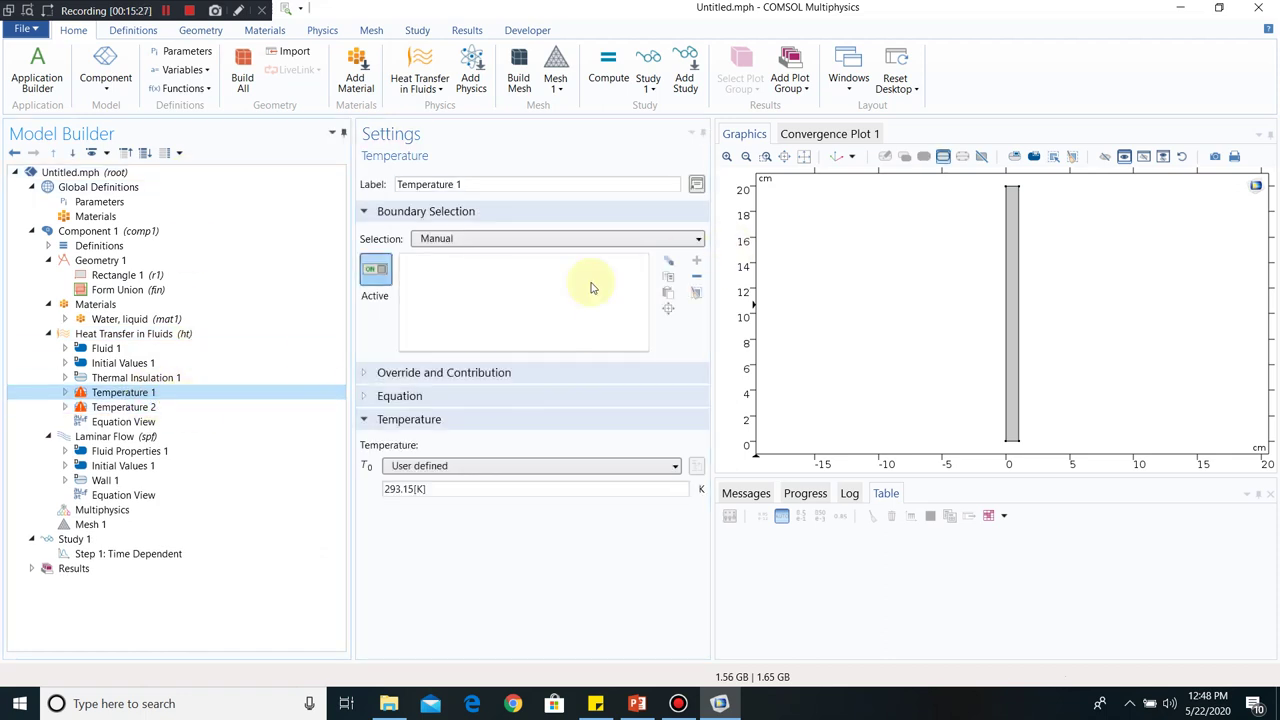
left_click(1006, 252)
left_click_drag(463, 491, 325, 502)
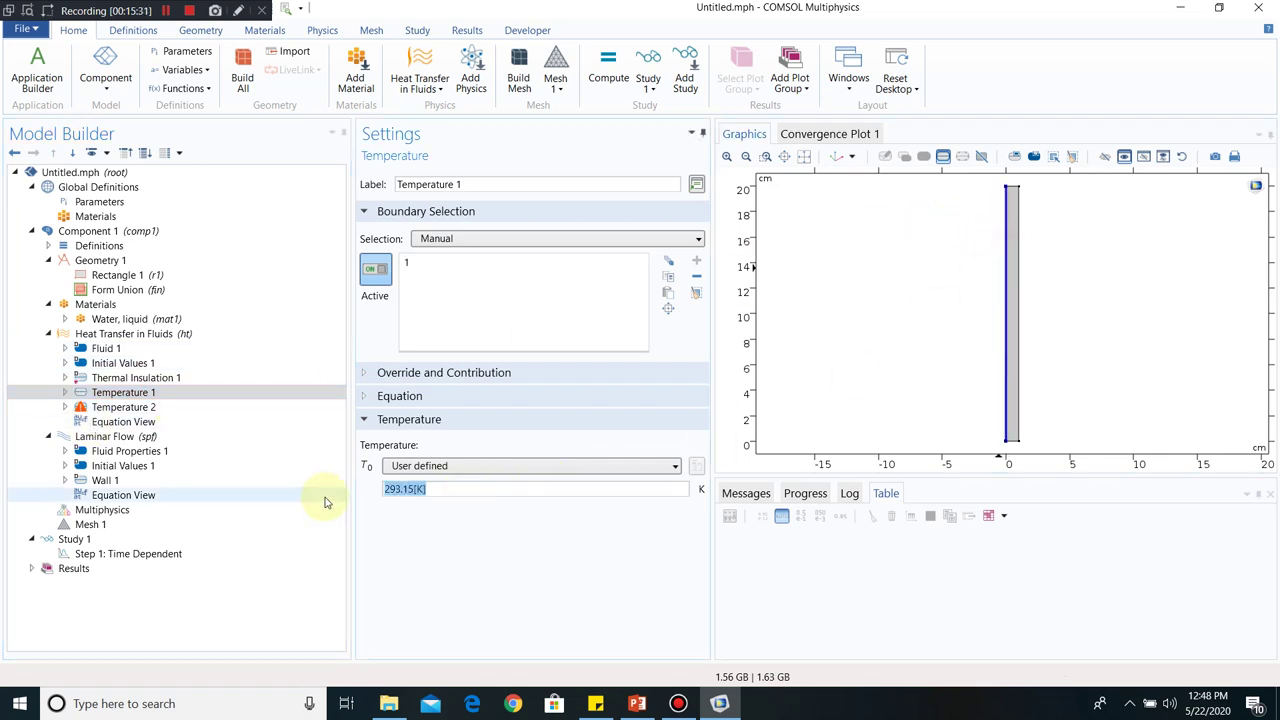
type("400")
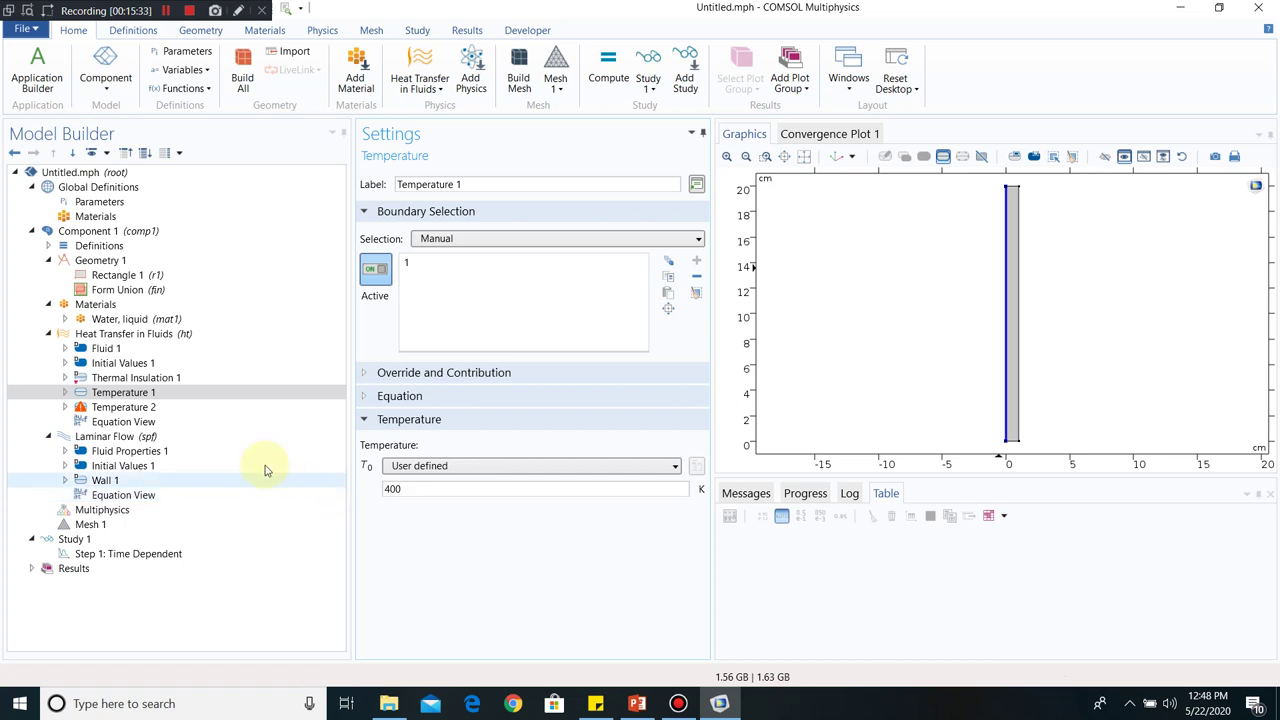
- Assign the second Temperature condition to the rectangle's right edge at 250 K and review the Thermal Insulation boundaries
left_click(200, 409)
left_click(1016, 320)
left_click_drag(451, 490, 378, 494)
type("250")
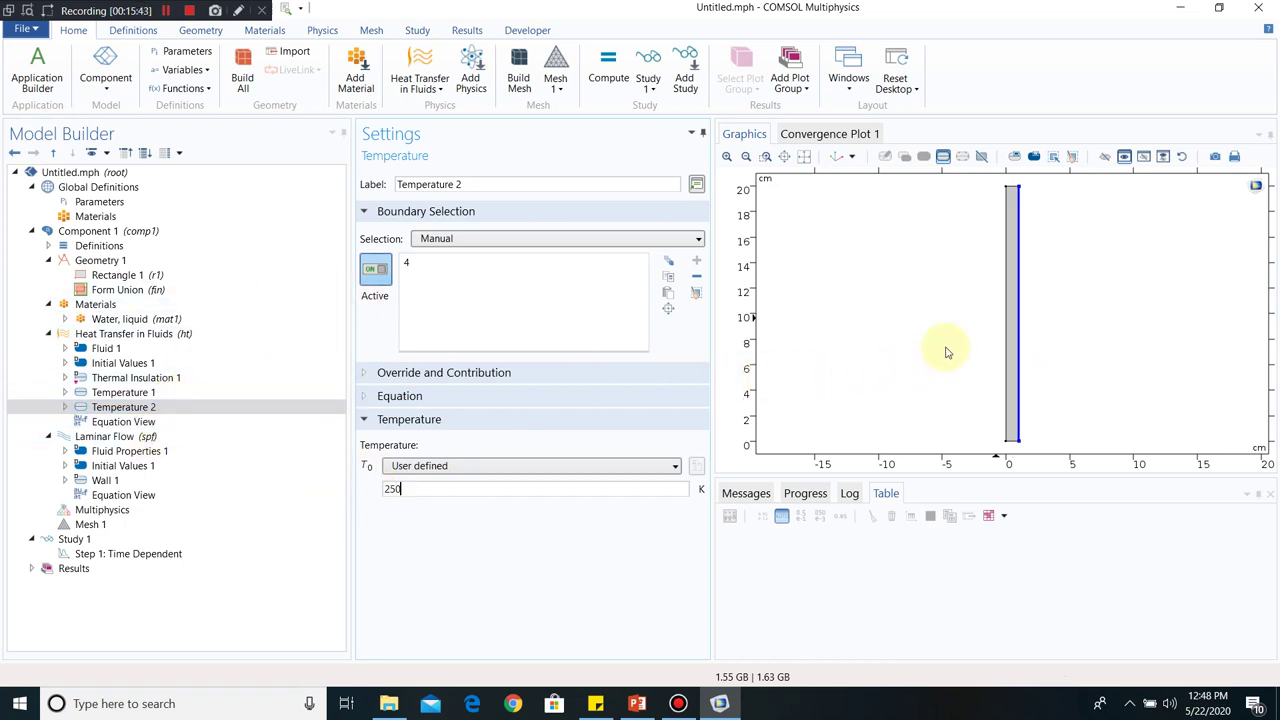
left_click(185, 378)
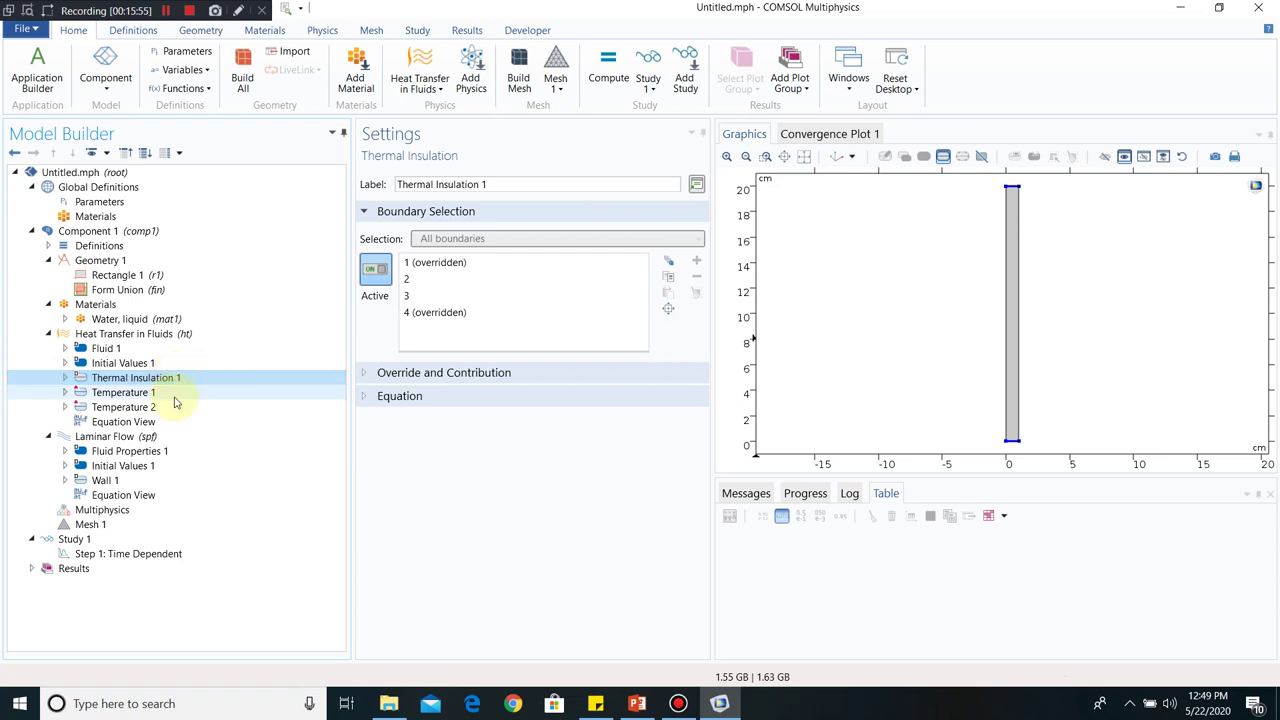
- Display the Laminar Flow equations and add an Inlet on the rectangle's bottom edge with a normal inflow velocity of 0.01 m/s
left_click(136, 437)
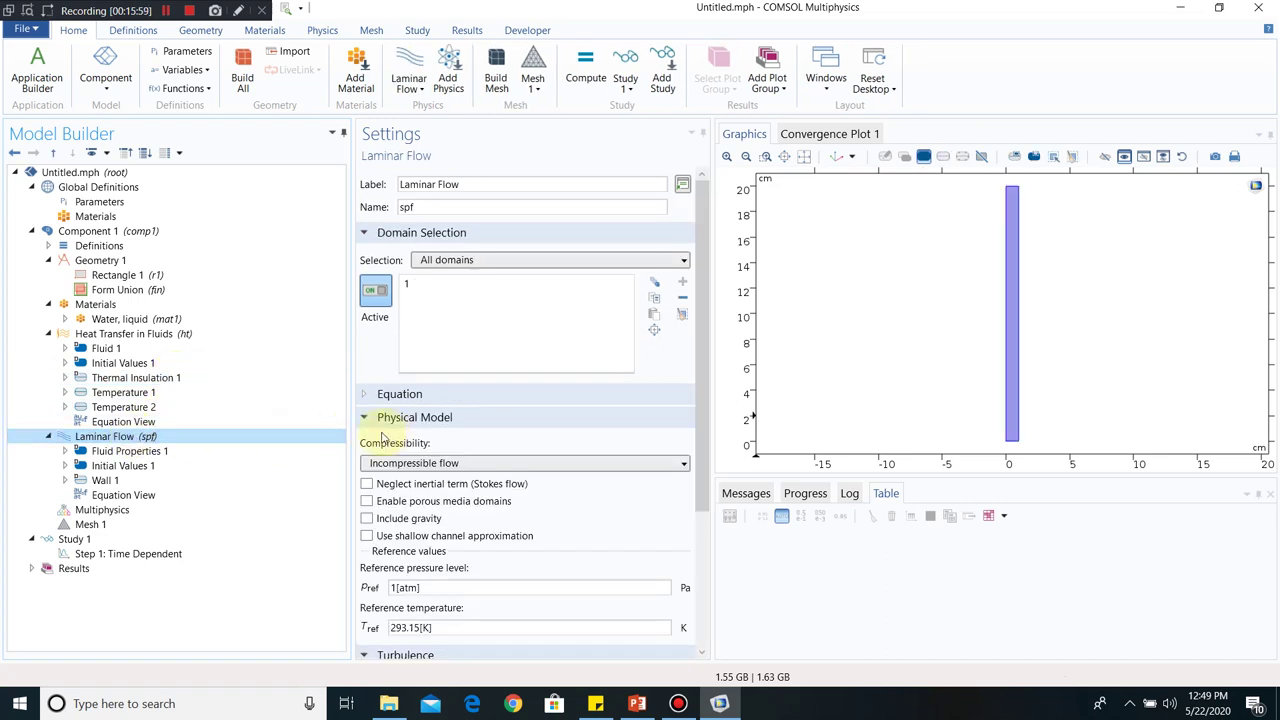
left_click(401, 401)
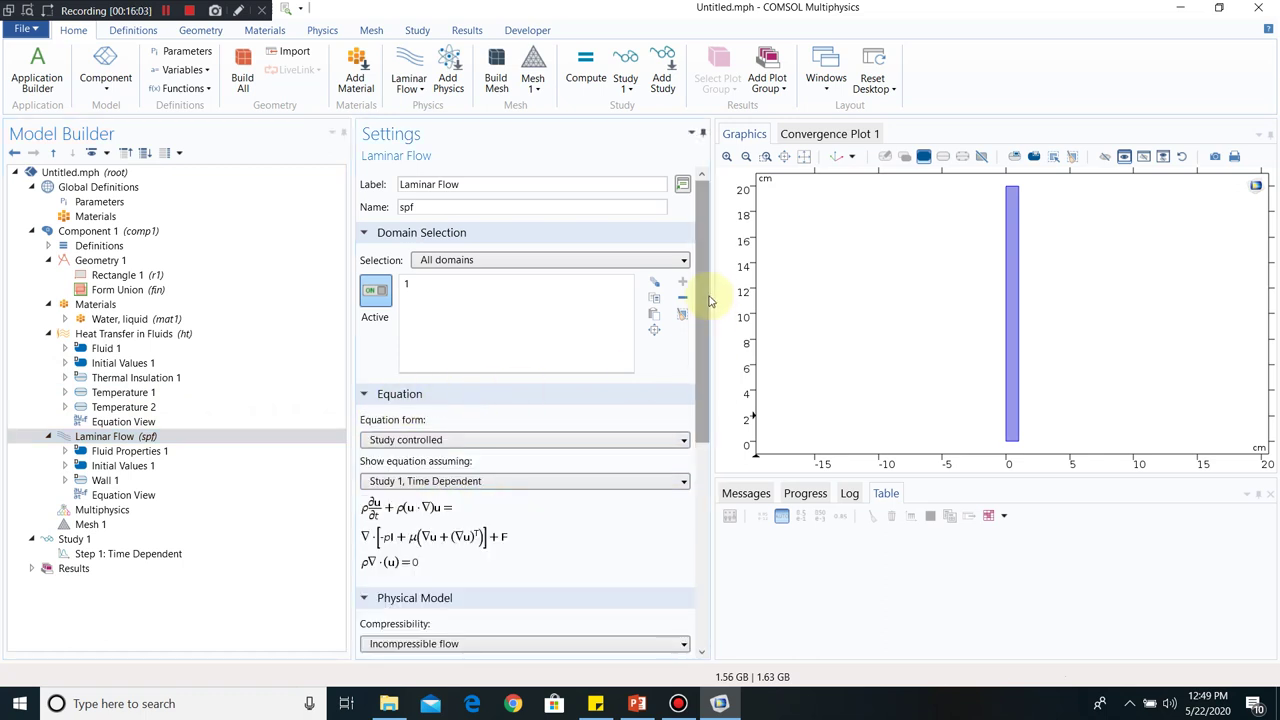
scroll(702, 330, "down", 3)
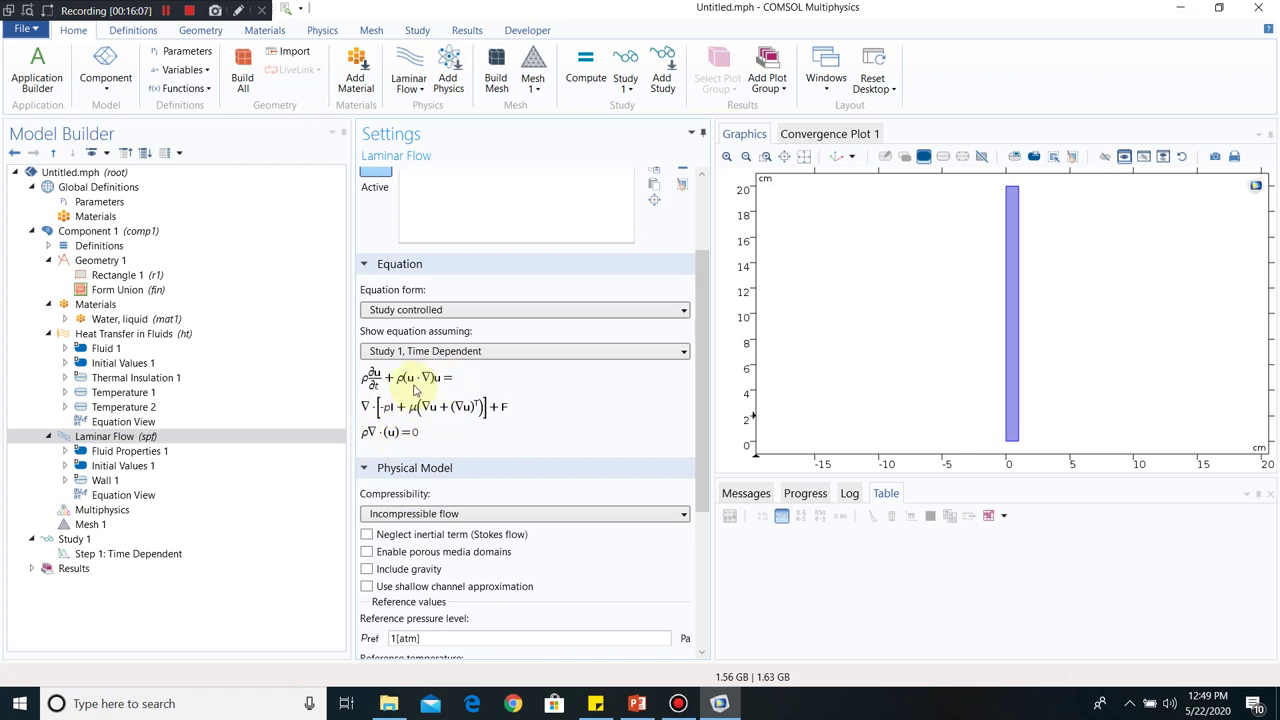
right_click(203, 436)
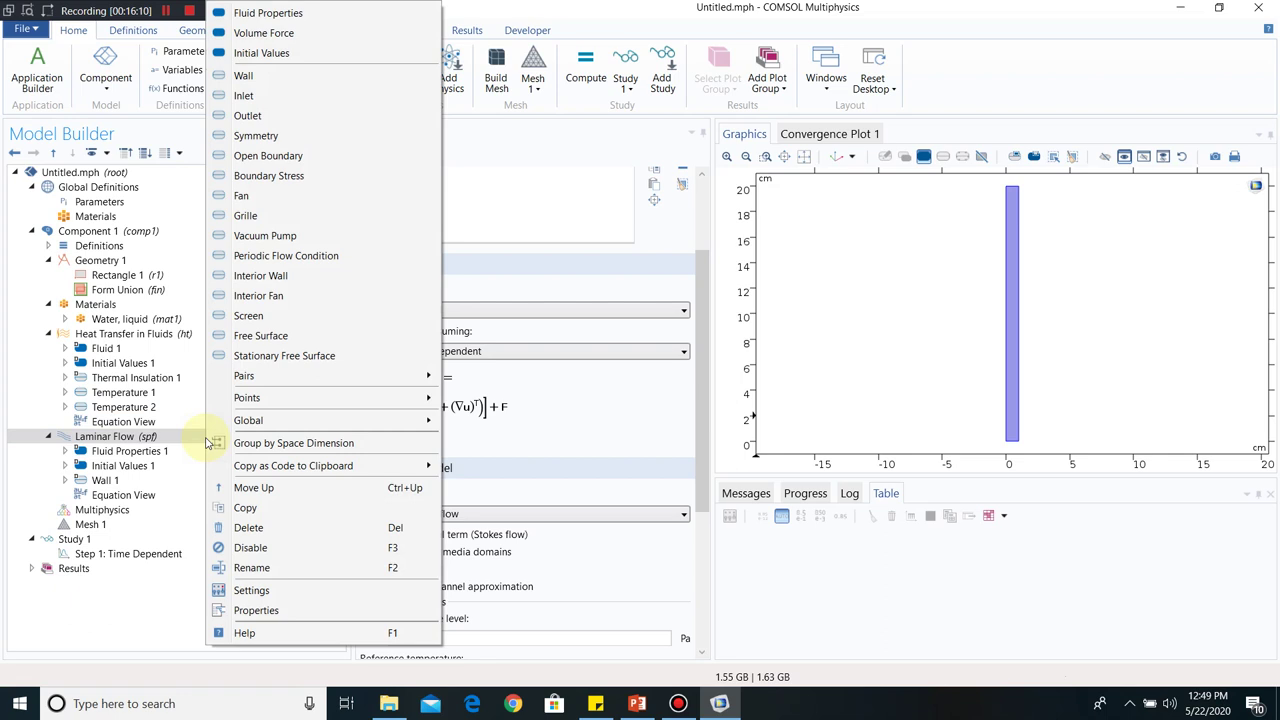
left_click(266, 97)
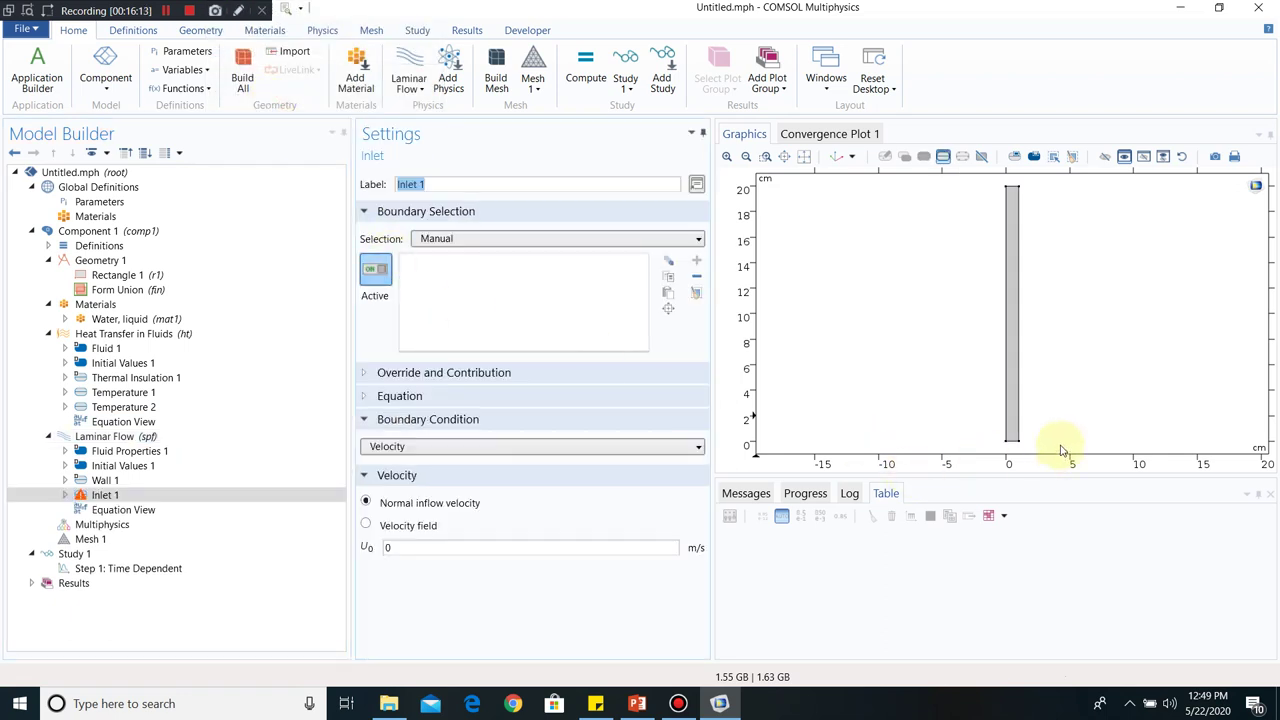
left_click(1012, 443)
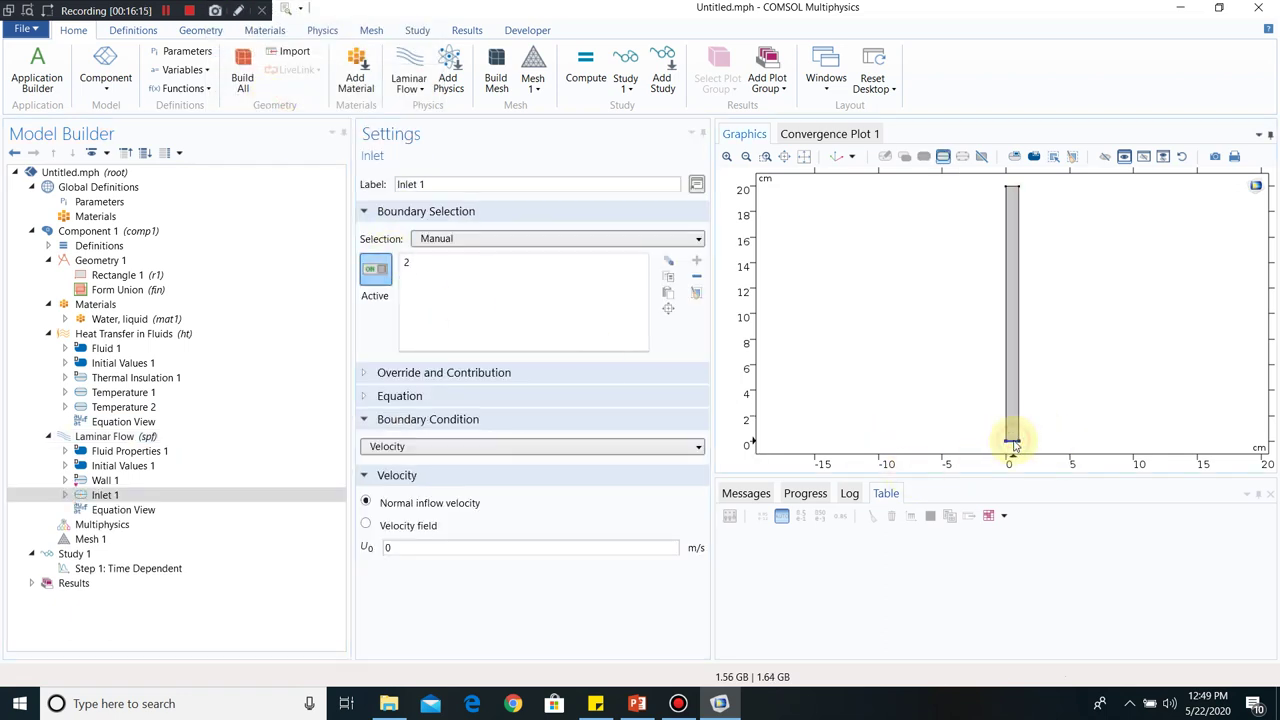
left_click(432, 545)
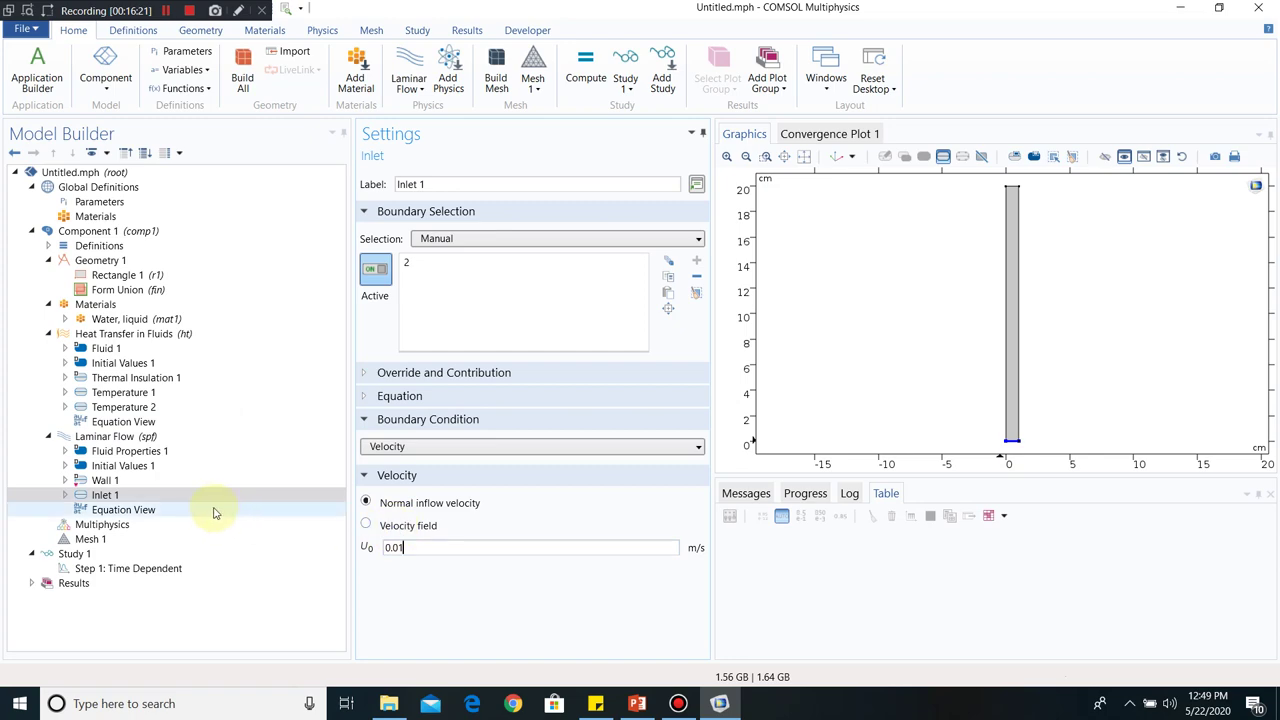
- Add a Laminar Flow Outlet condition and assign it to the rectangle's top edge
left_click(161, 437)
right_click(161, 437)
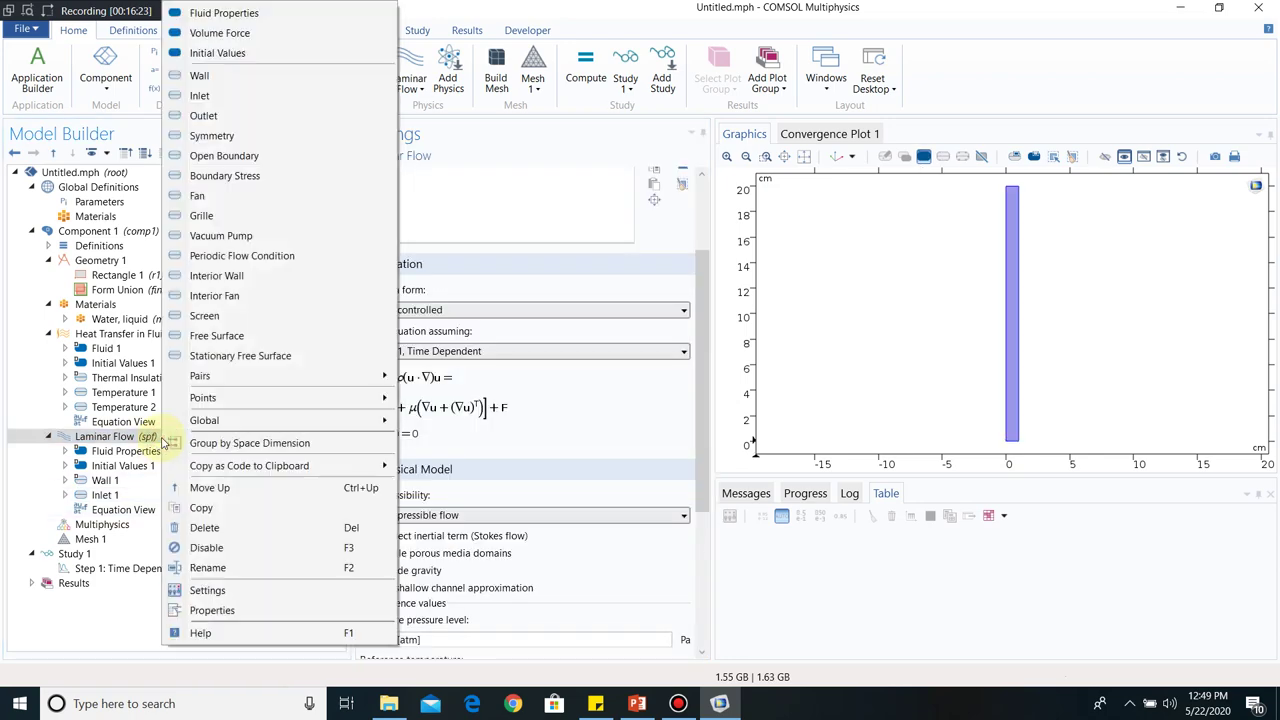
left_click(204, 116)
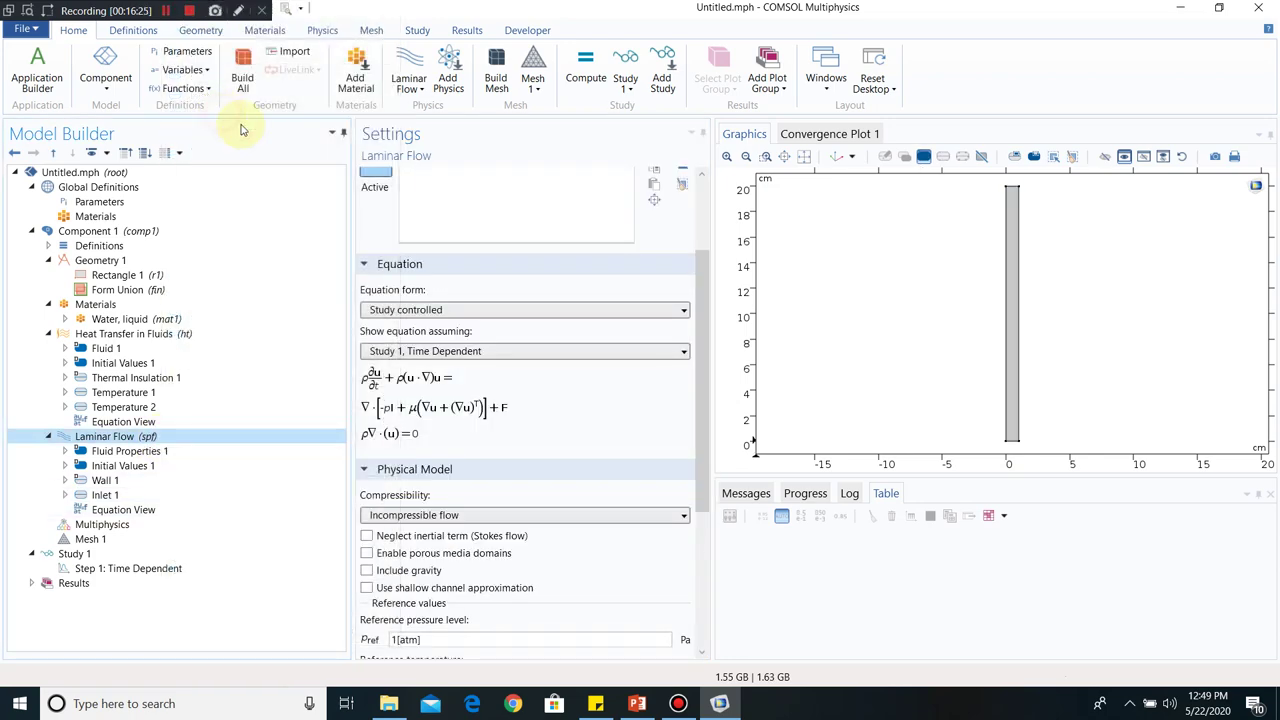
left_click(1012, 189)
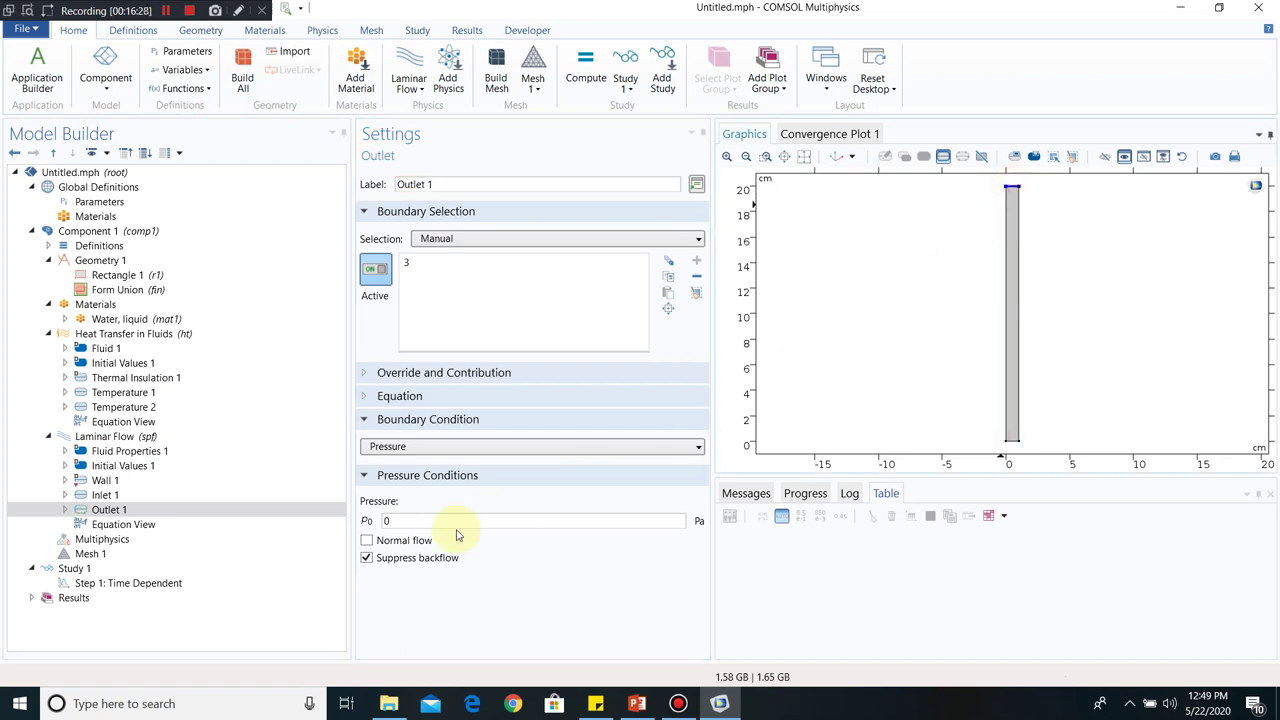
- Add a Flow Coupling under Multiphysics with Laminar Flow as source and Heat Transfer in Fluids as destination
left_click(118, 541)
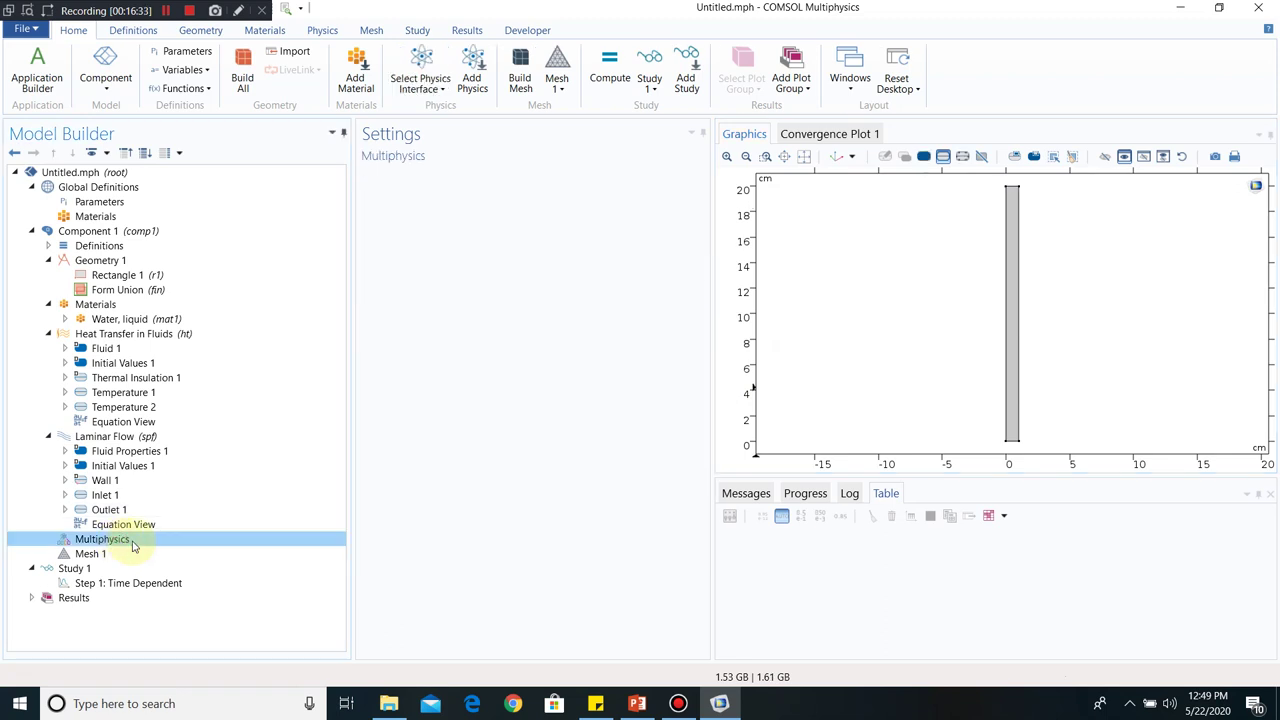
right_click(140, 542)
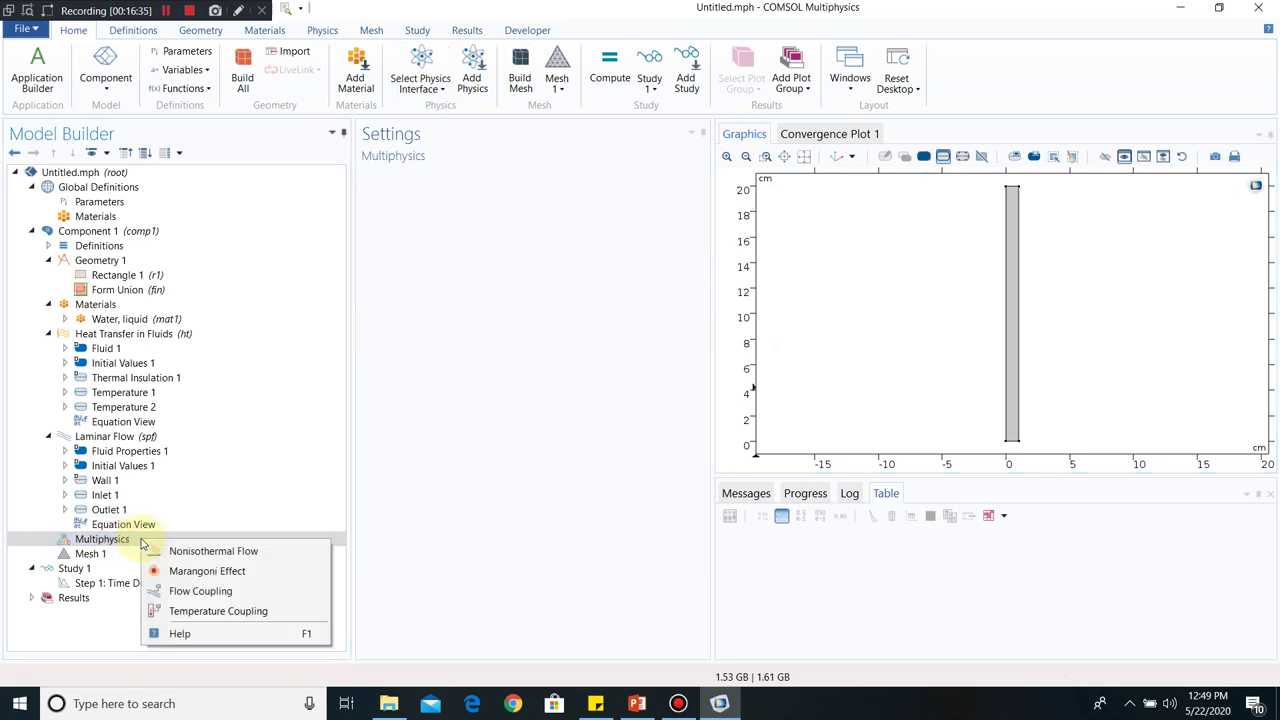
left_click(205, 592)
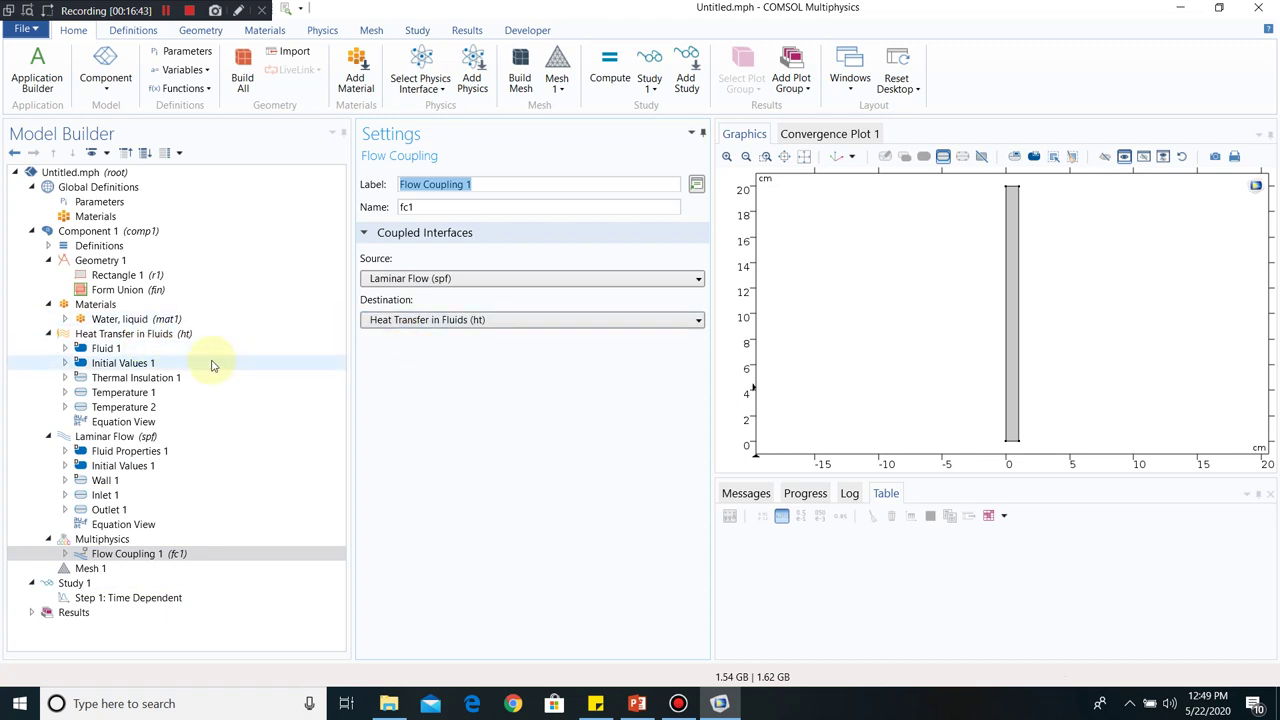
- Set the Time Dependent study step's output times to range(0,1,40) seconds
left_click(103, 598)
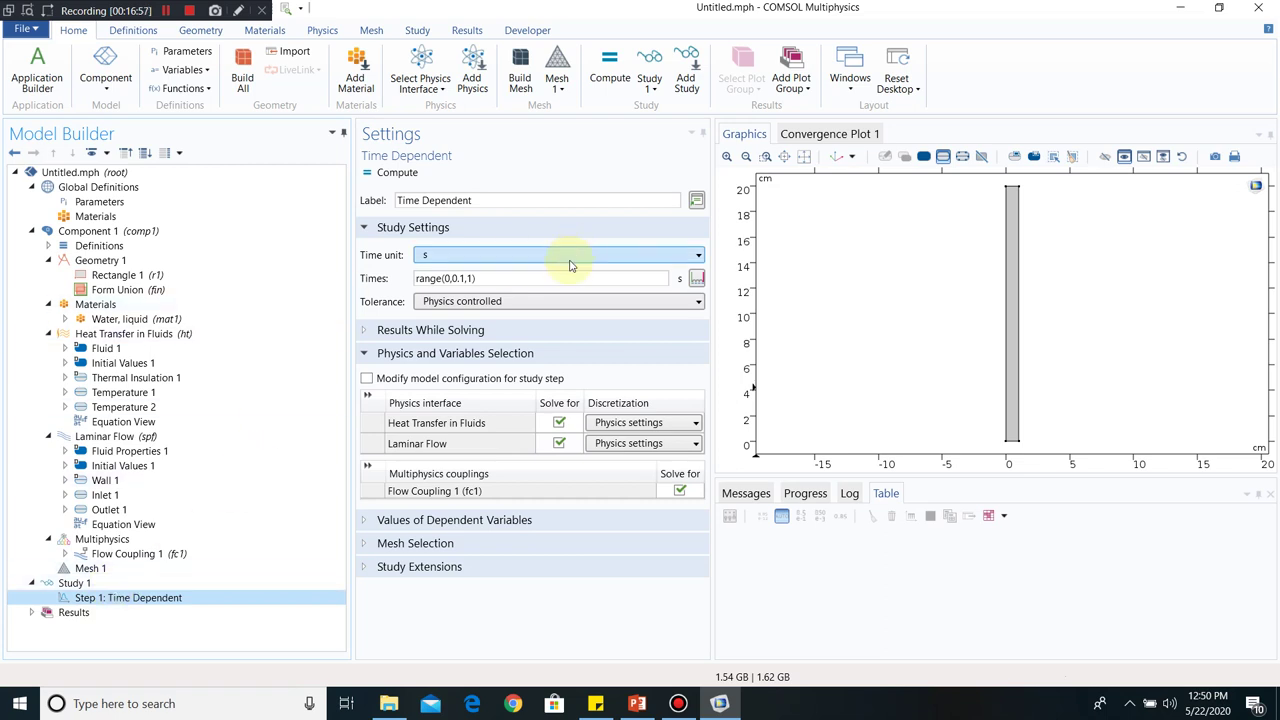
left_click(465, 278)
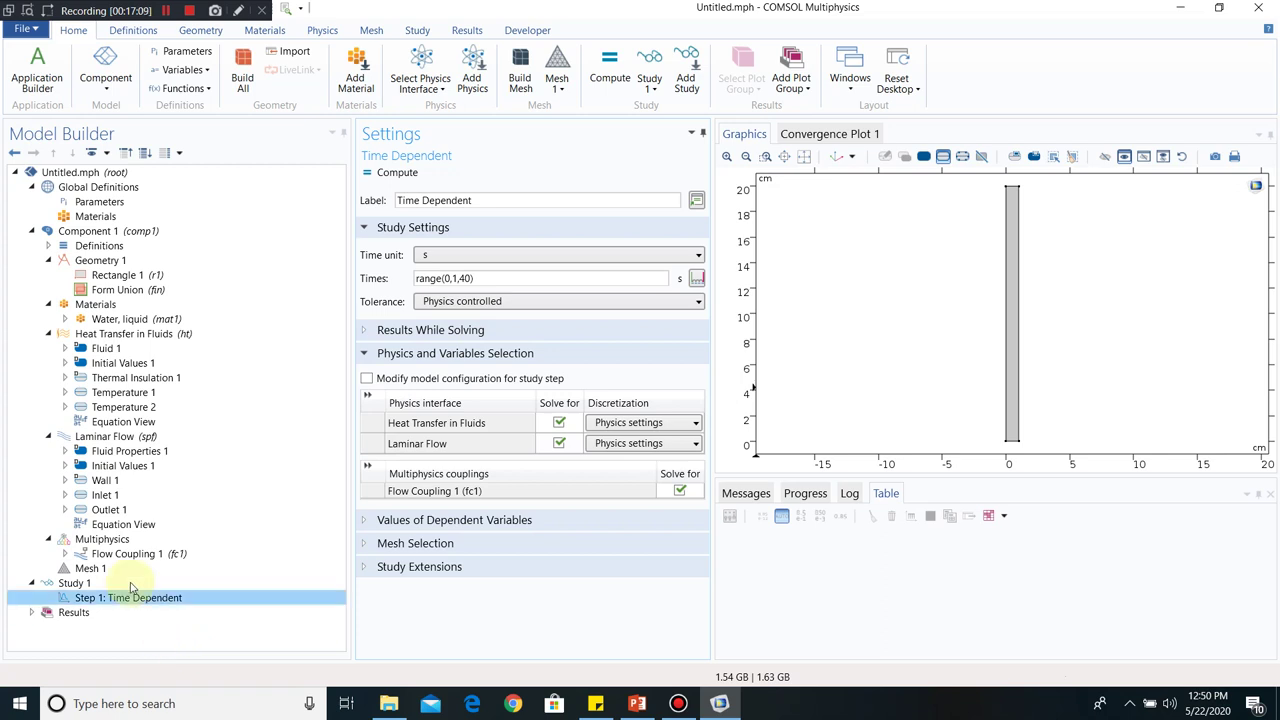
- Set the physics-controlled mesh's element size to Fine and build the mesh
left_click(90, 568)
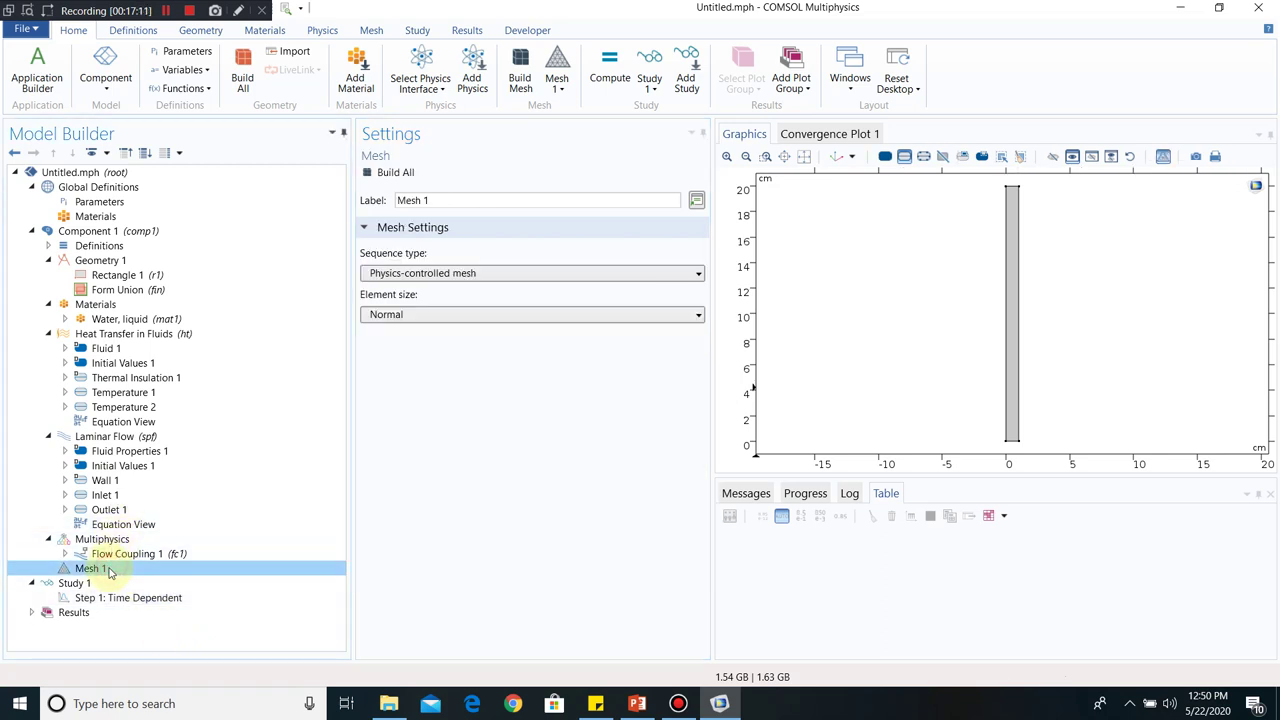
left_click(399, 315)
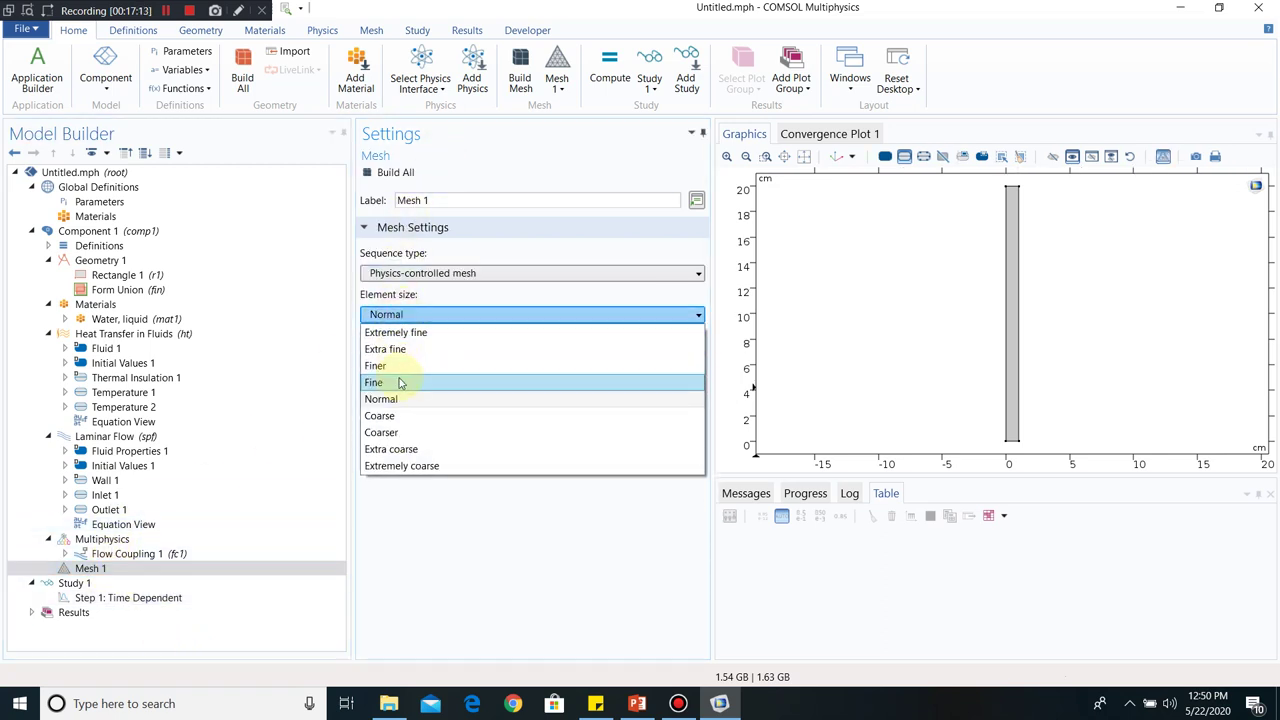
left_click(399, 381)
left_click(391, 174)
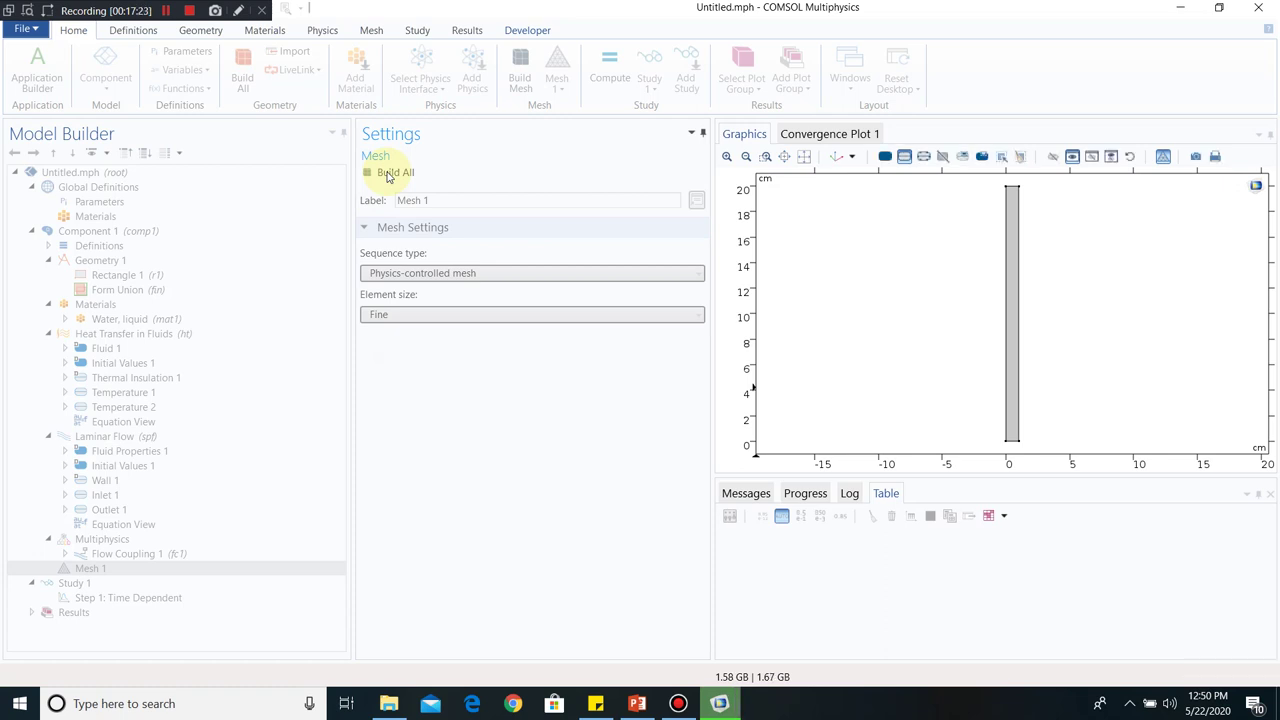
- Set the physics-controlled mesh's element size to Normal, rebuild the mesh and inspect its elements up close
left_click(403, 316)
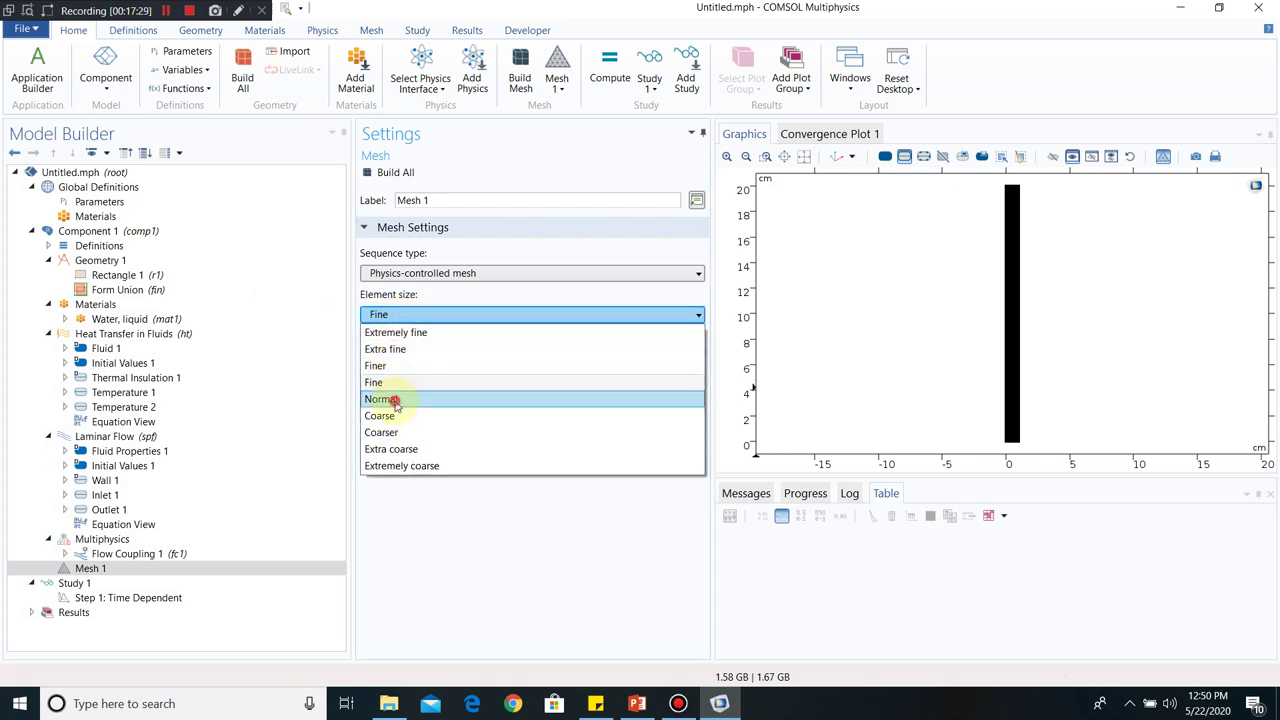
left_click(385, 399)
left_click(392, 174)
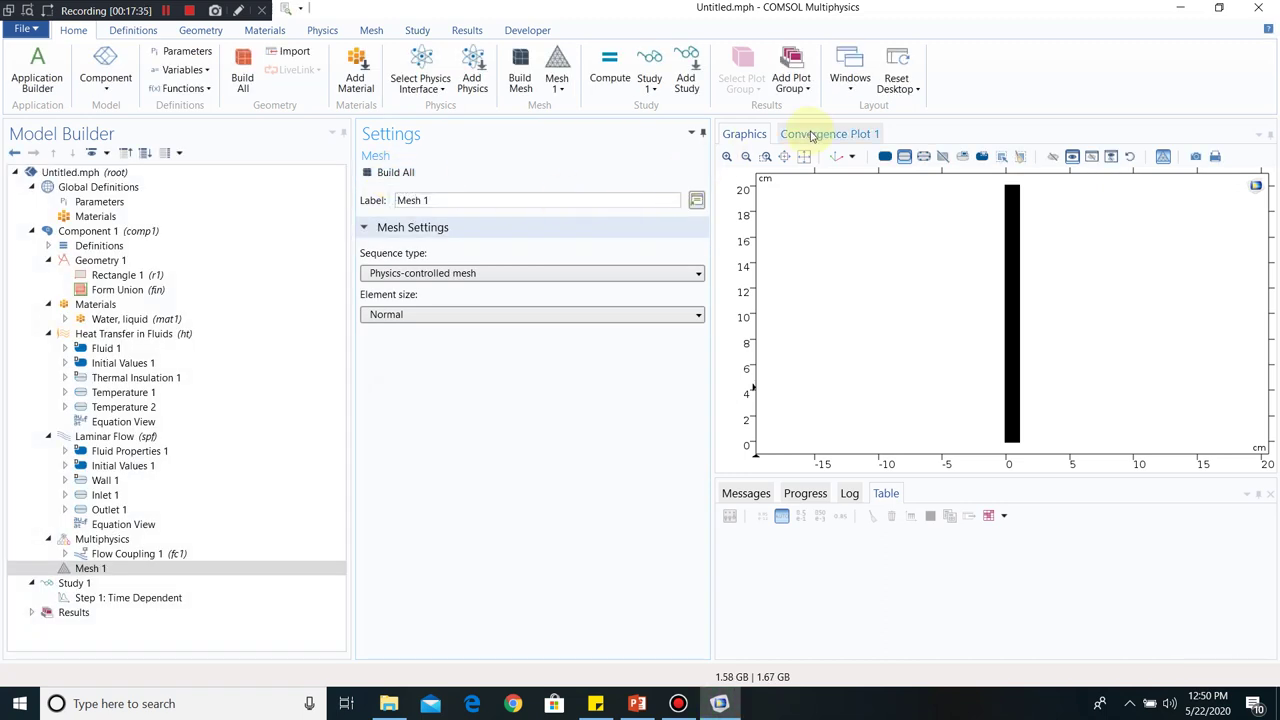
left_click(765, 156)
left_click_drag(994, 243, 1066, 284)
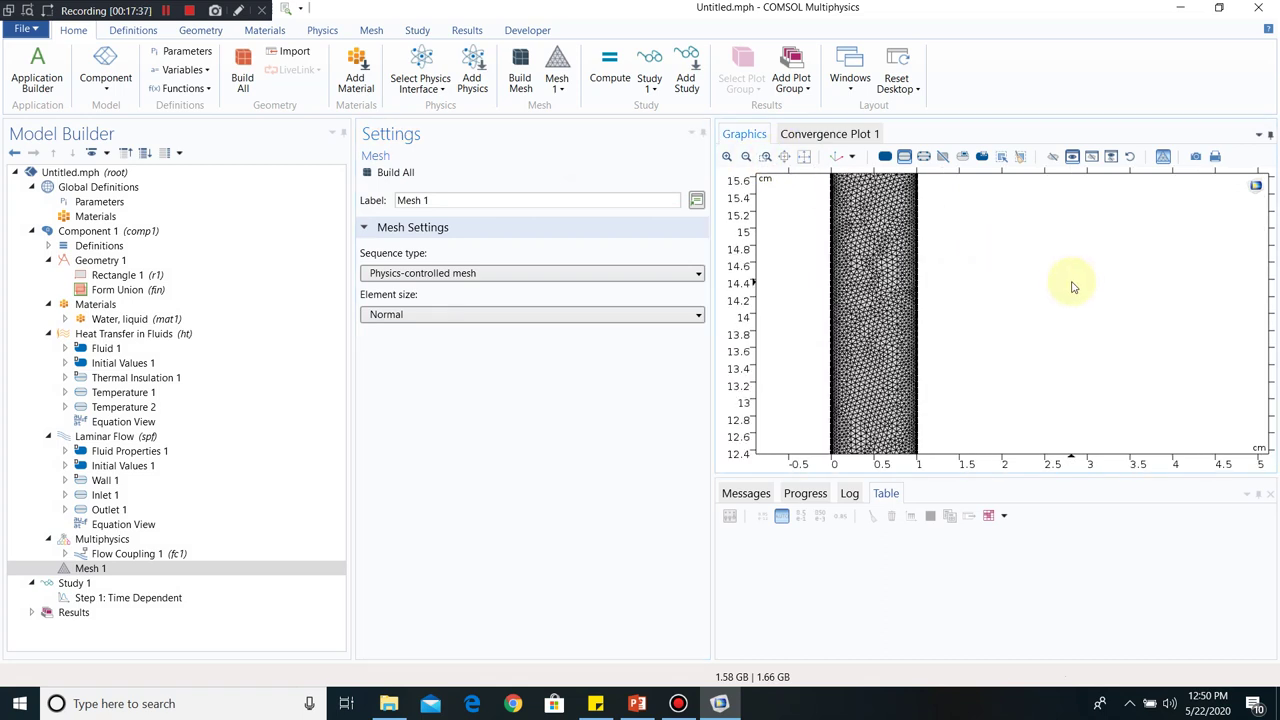
left_click(801, 160)
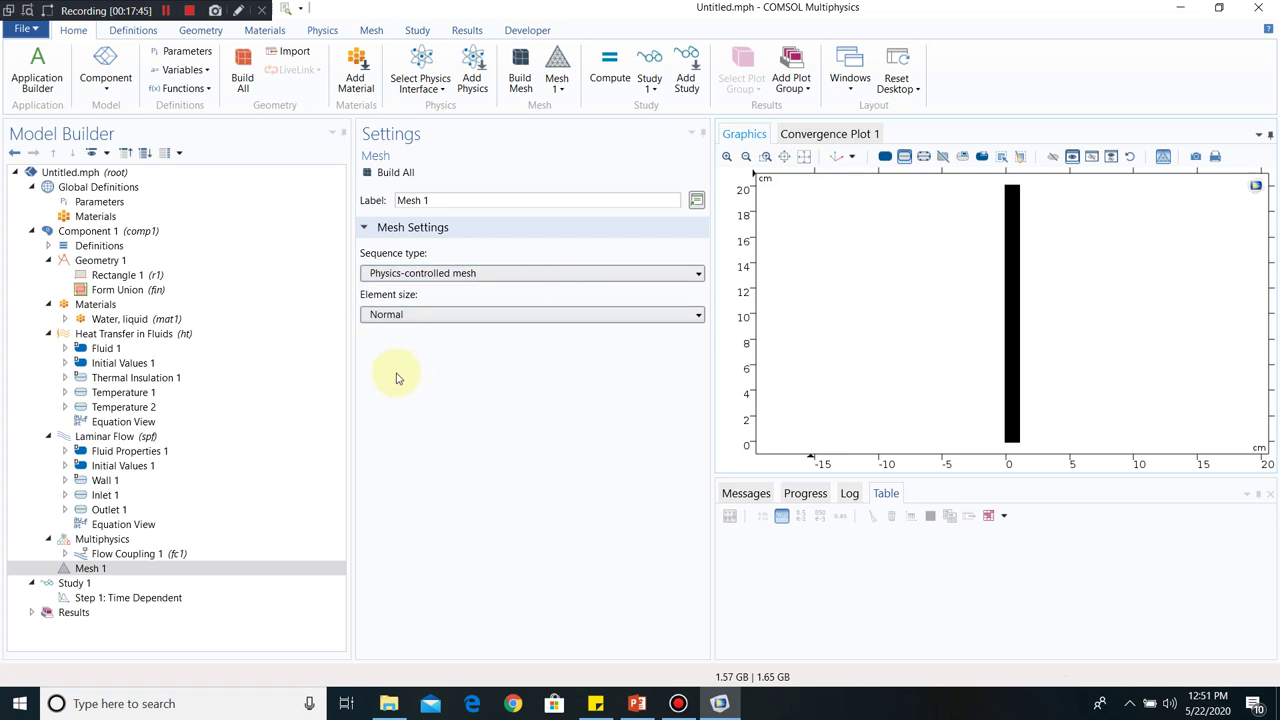
- Compute the Time Dependent study step and show the solver log
left_click(176, 597)
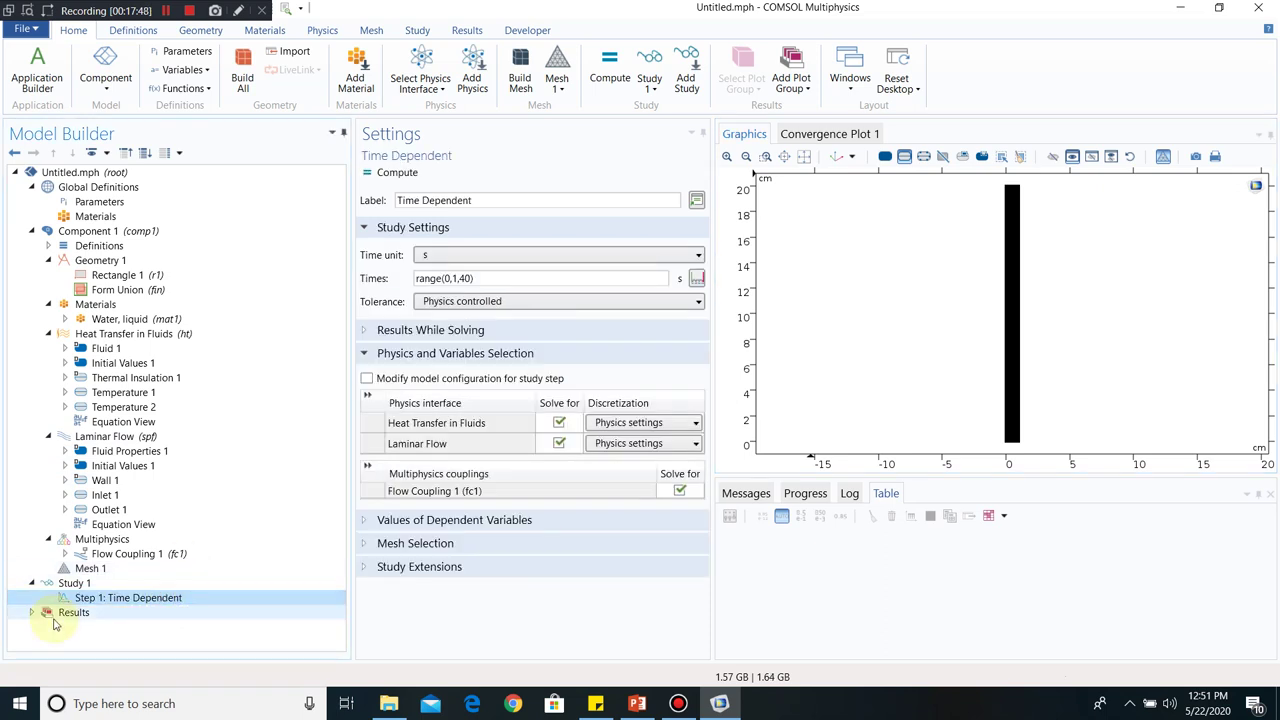
left_click(407, 180)
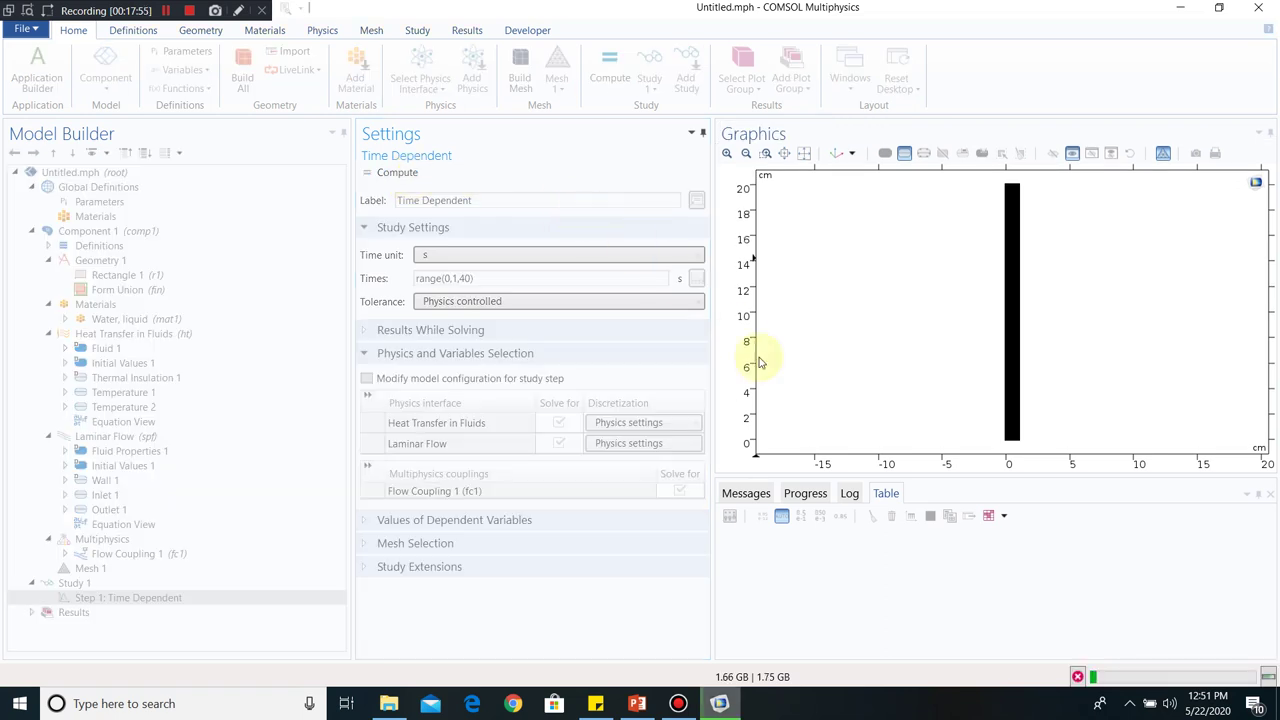
left_click(850, 493)
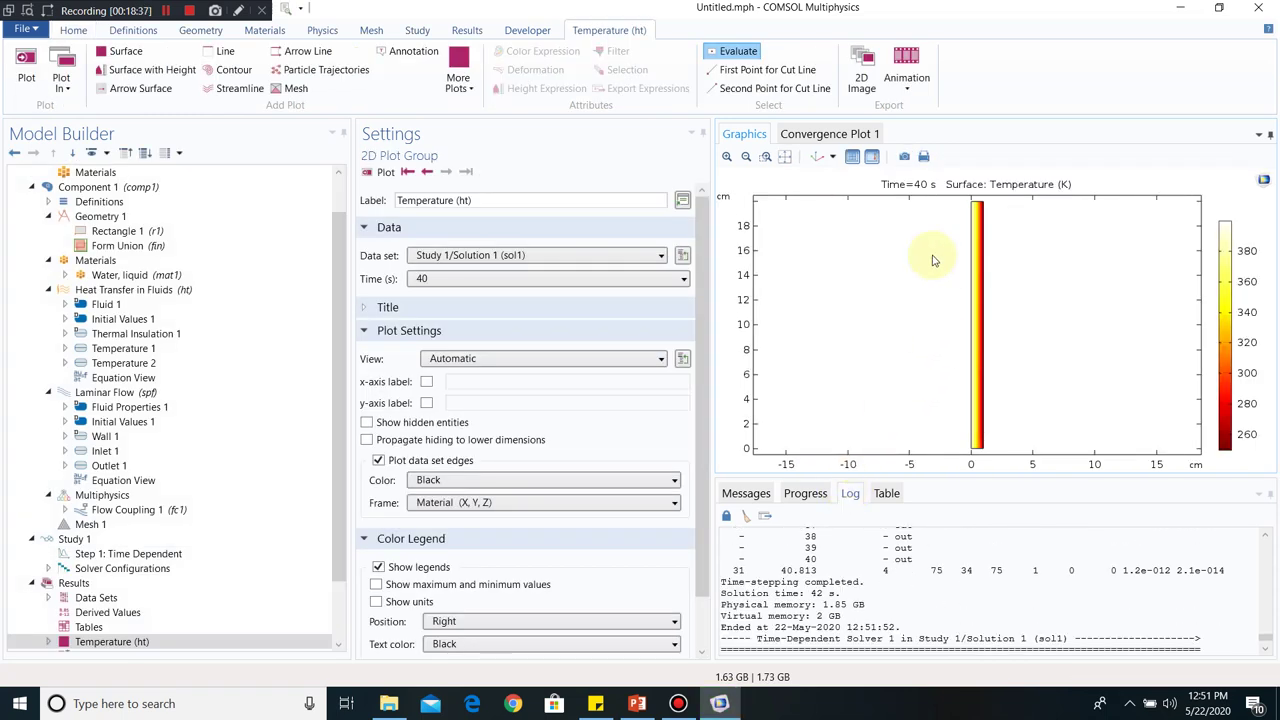
- Plot the surface temperature of the rectangle at time 1 s
left_click(764, 160)
left_click_drag(943, 228, 1034, 349)
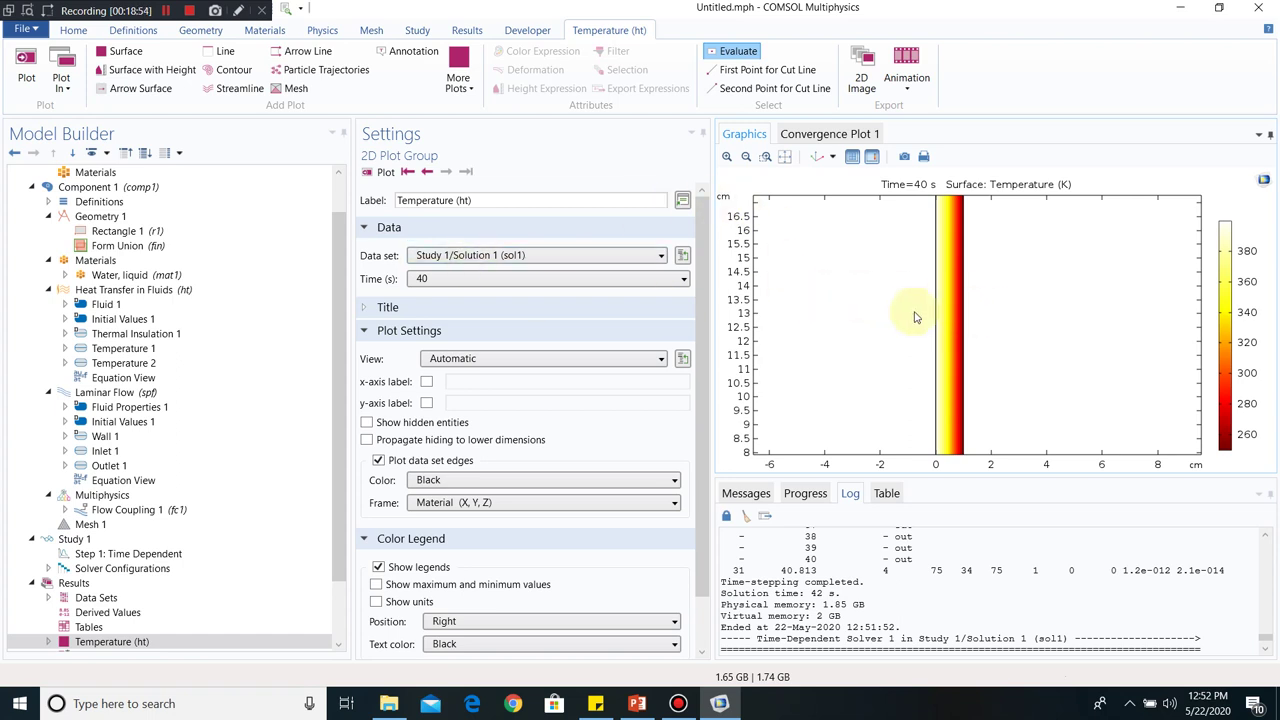
left_click(628, 280)
scroll(594, 343, "up", 10)
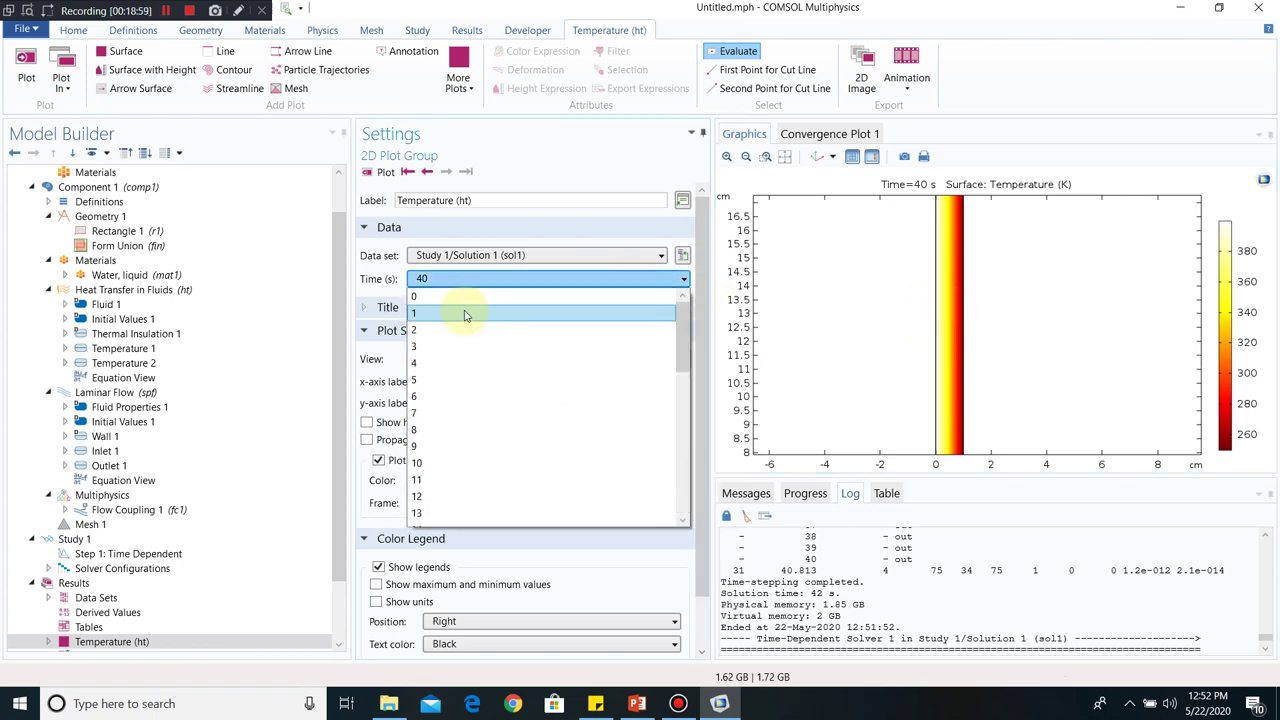
left_click(465, 315)
left_click(381, 173)
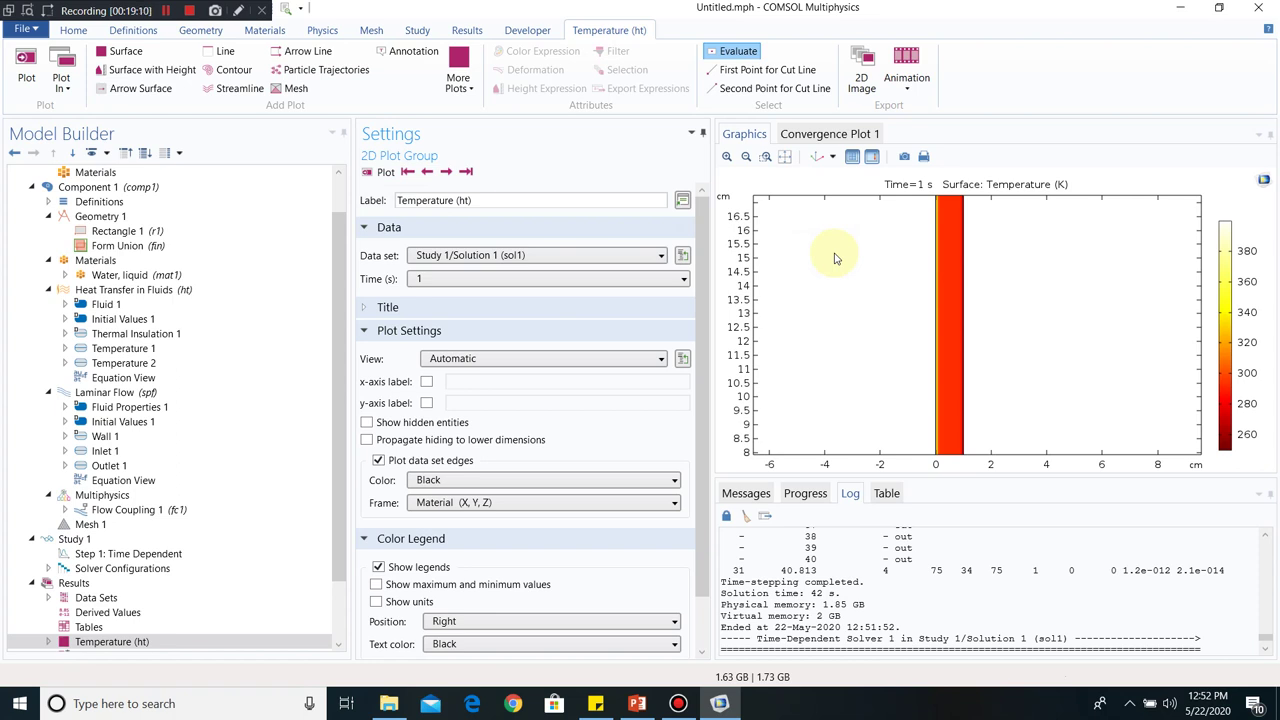
- Plot the surface temperature of the rectangle at time 14 s
left_click(648, 279)
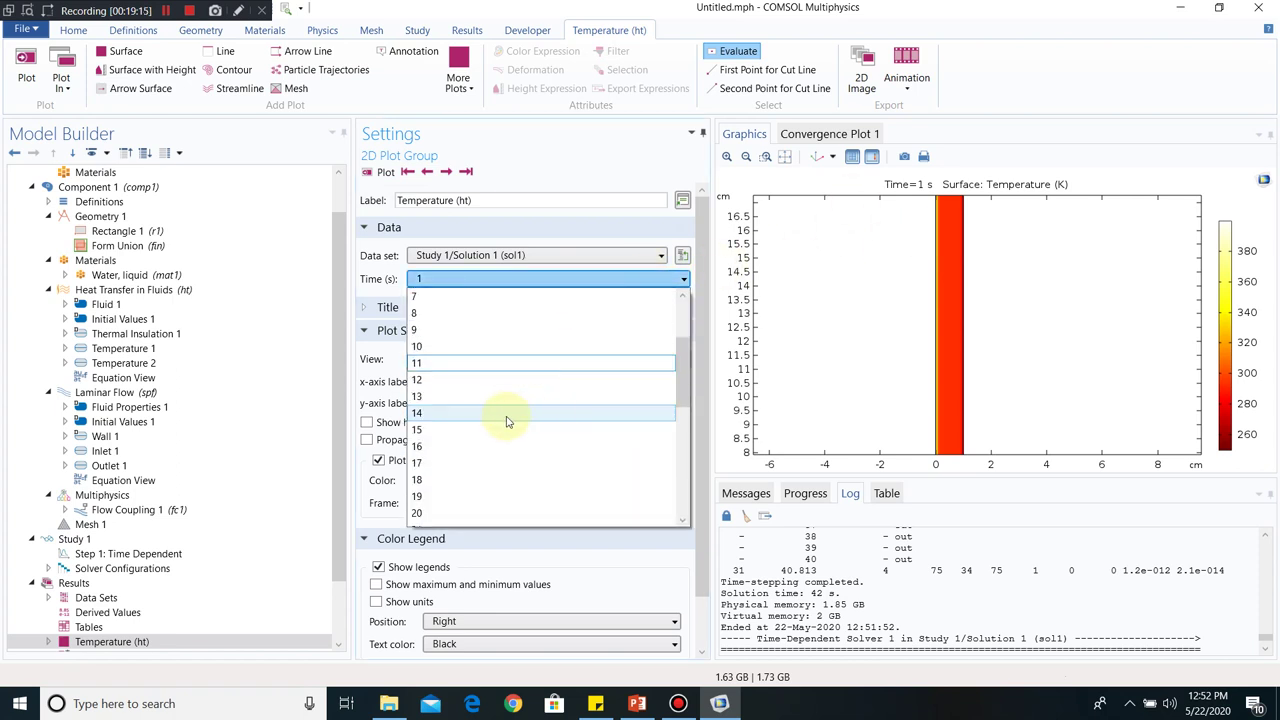
left_click(503, 413)
left_click(385, 172)
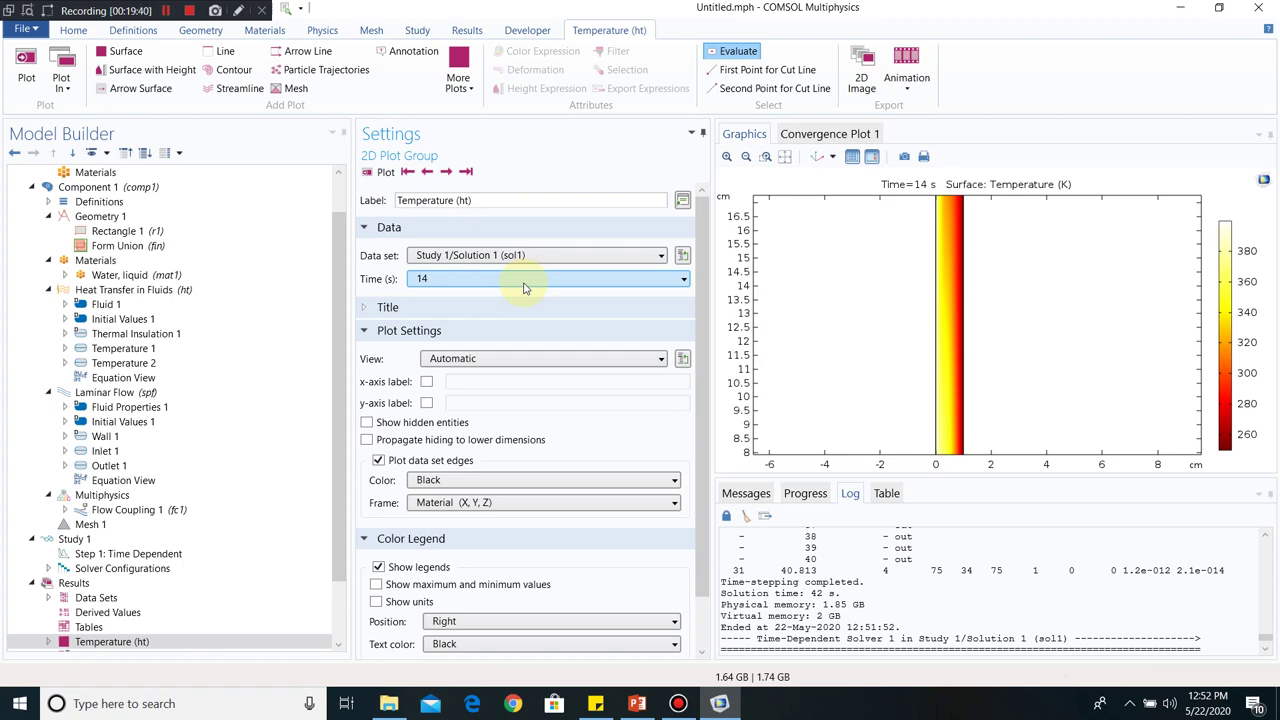
- Set the normal inflow velocity of the Laminar Flow inlet to 1 m/s
scroll(175, 478, "down", 1)
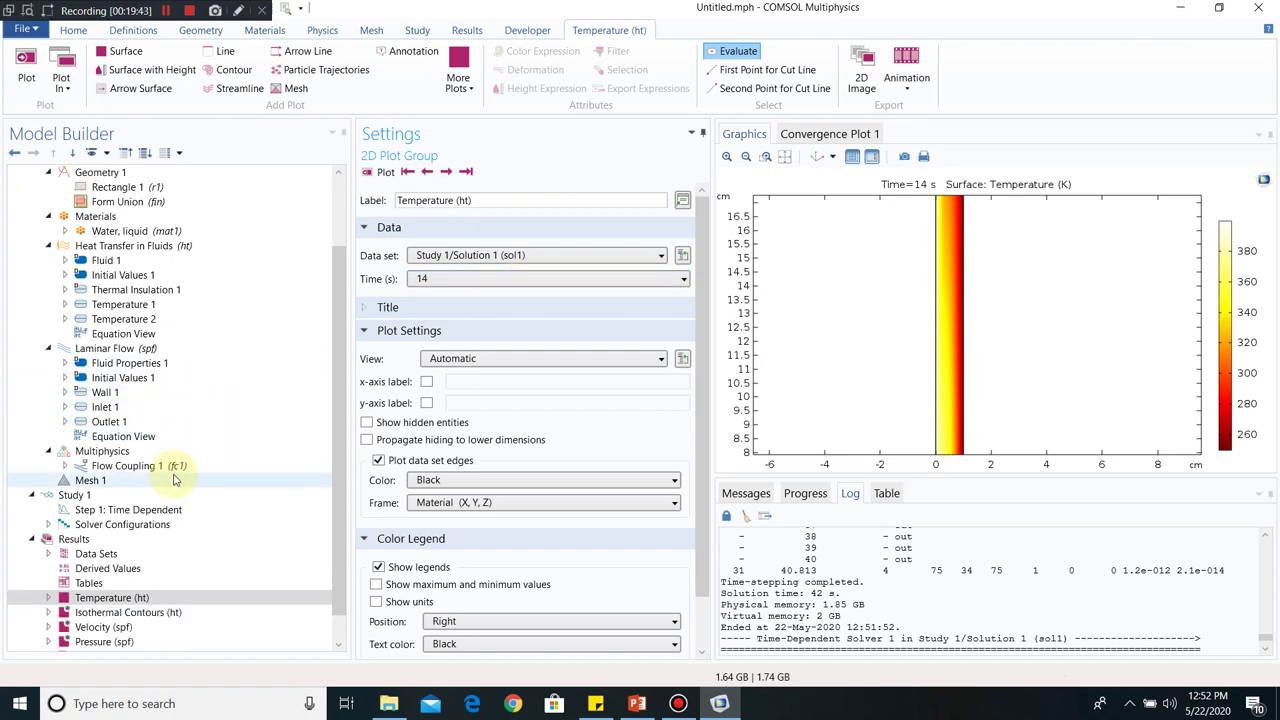
scroll(175, 480, "down", 1)
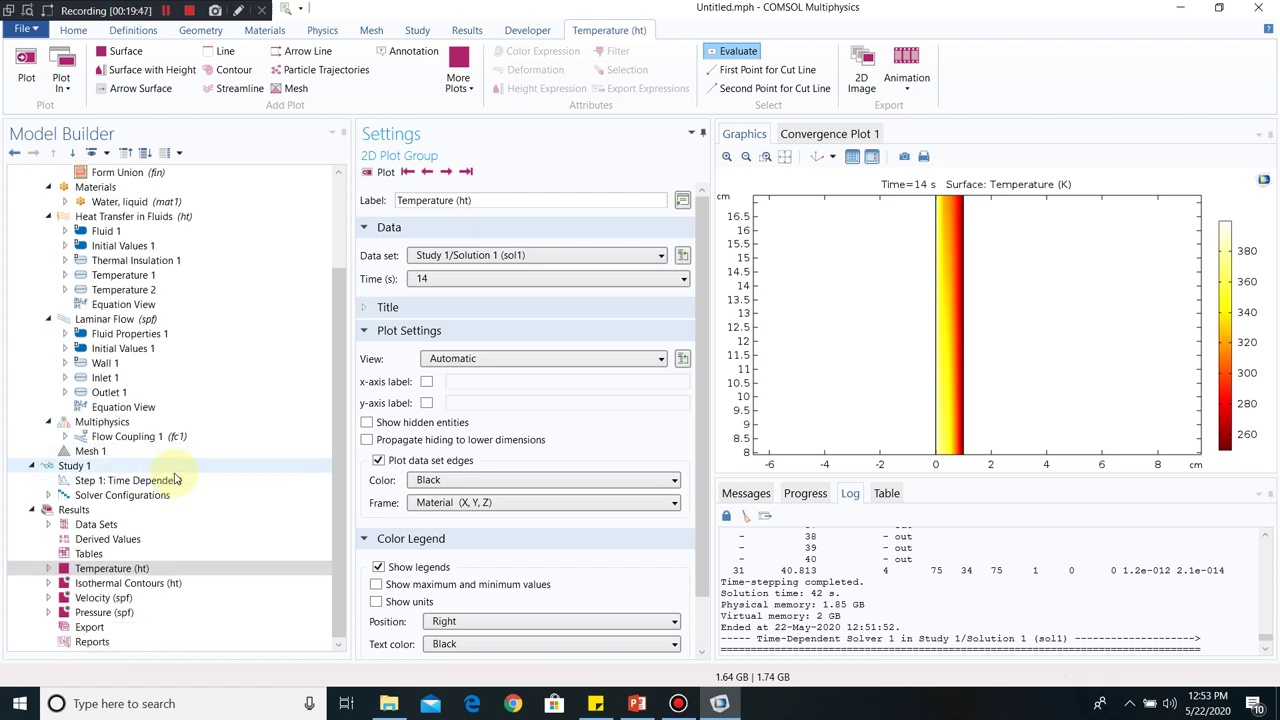
left_click(100, 377)
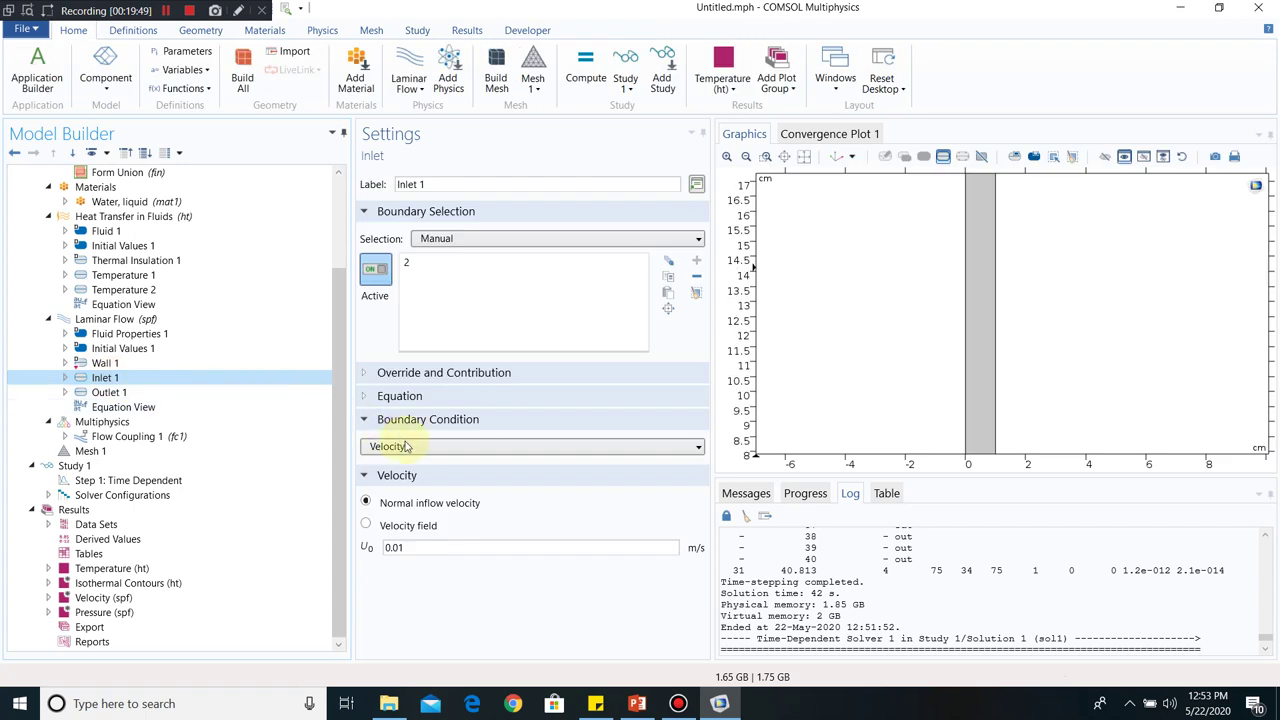
left_click_drag(424, 547, 374, 551)
type("1")
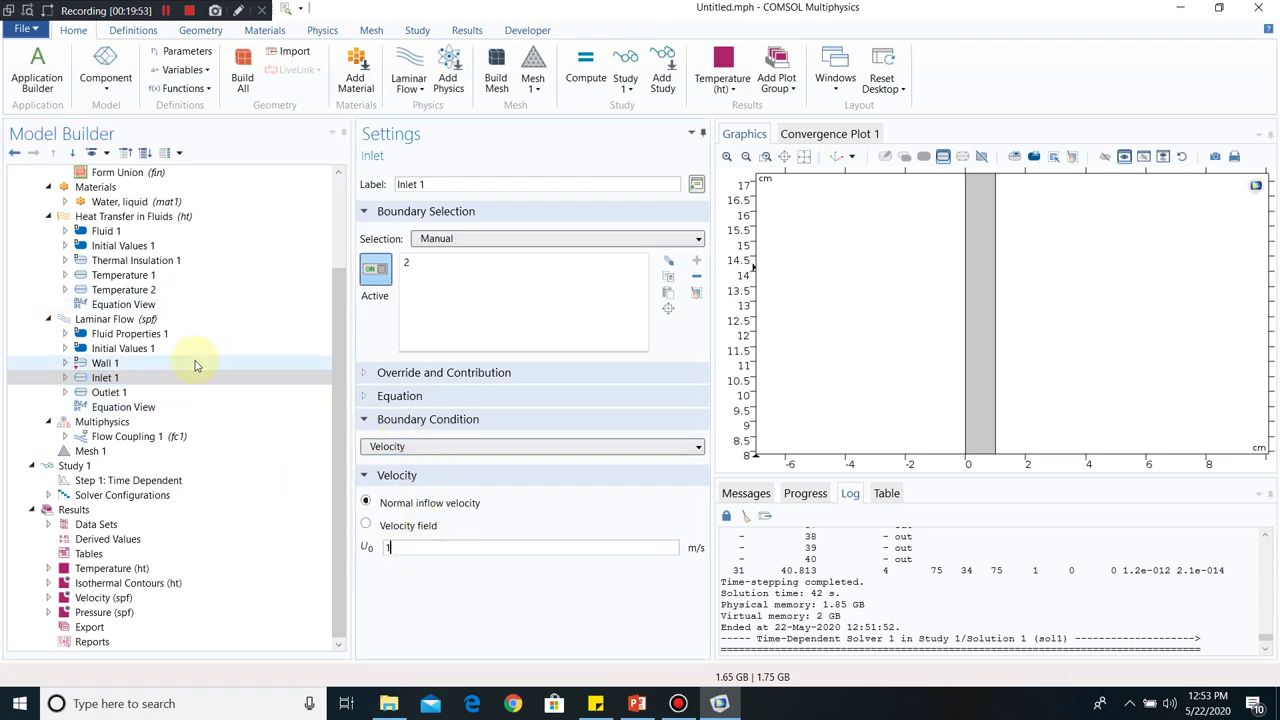
- Try to recompute the Time Dependent study step with the changed inlet velocity
left_click(135, 479)
left_click(392, 174)
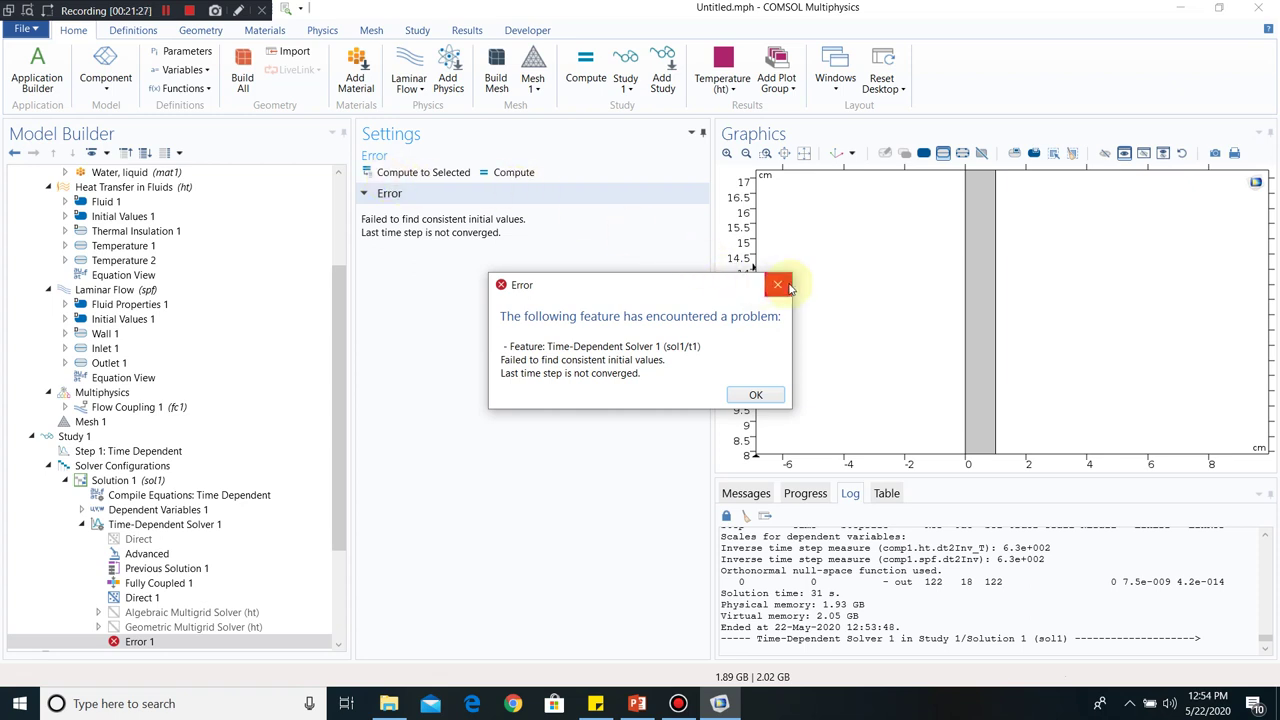
left_click(779, 287)
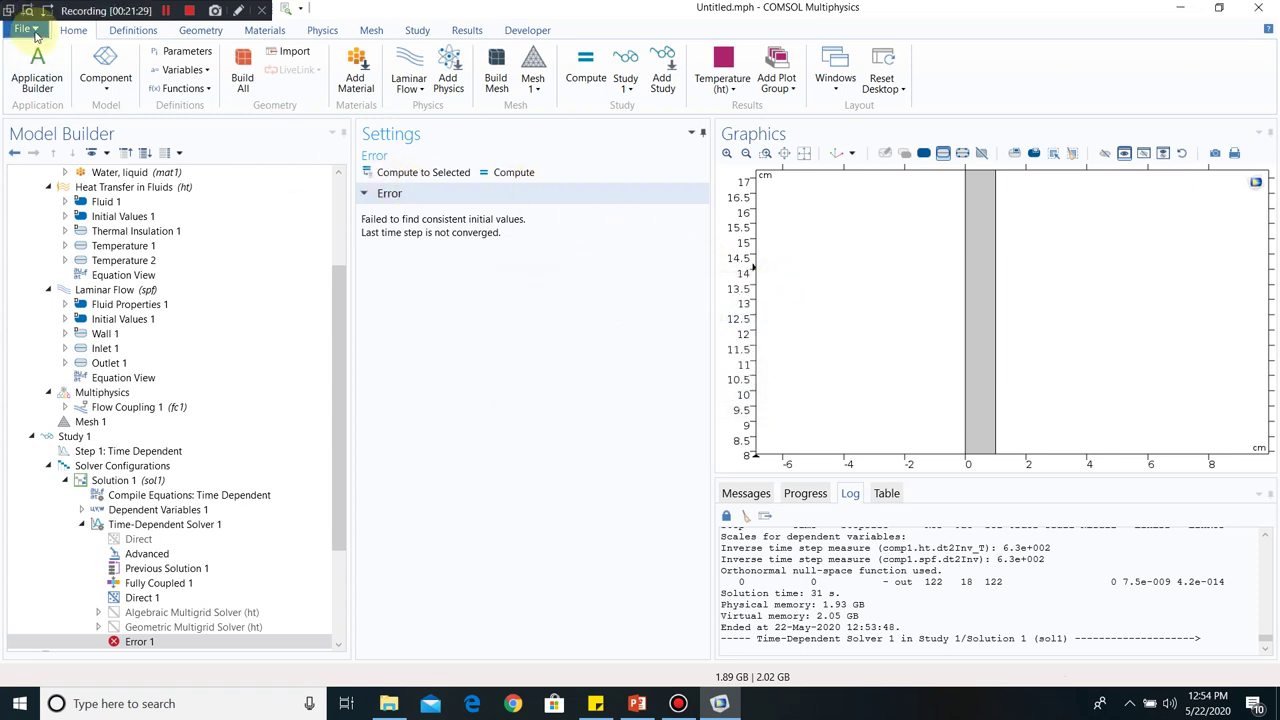